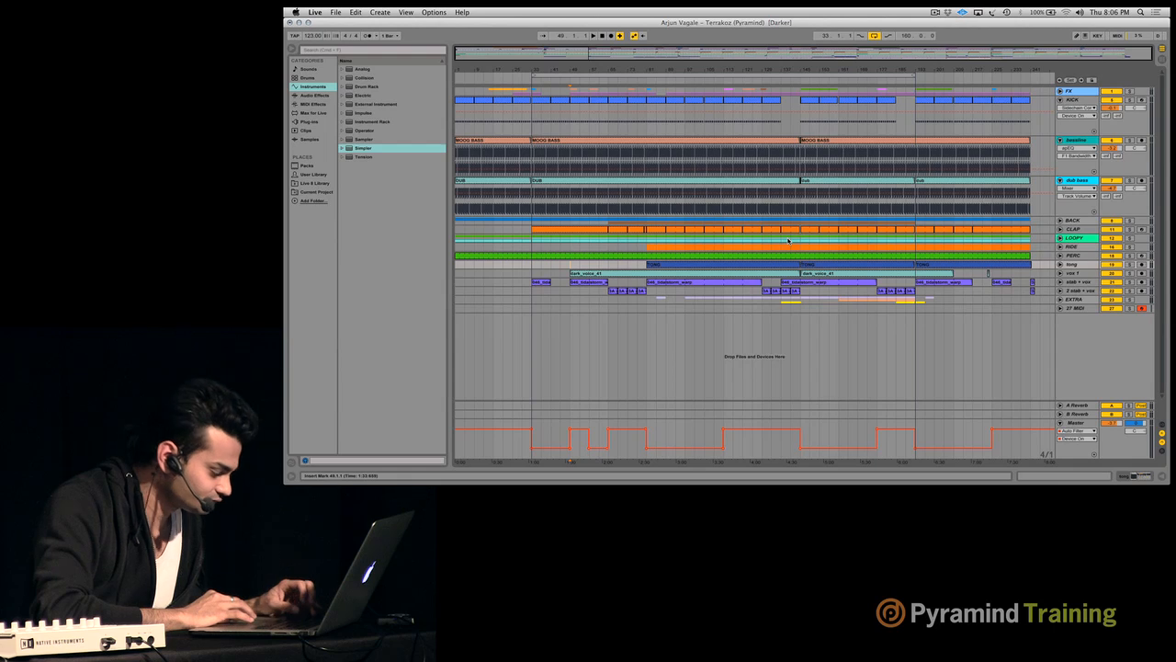
- Switch to Session view and insert a new audio track directly after the KICK track
key("Tab")
left_click(465, 53)
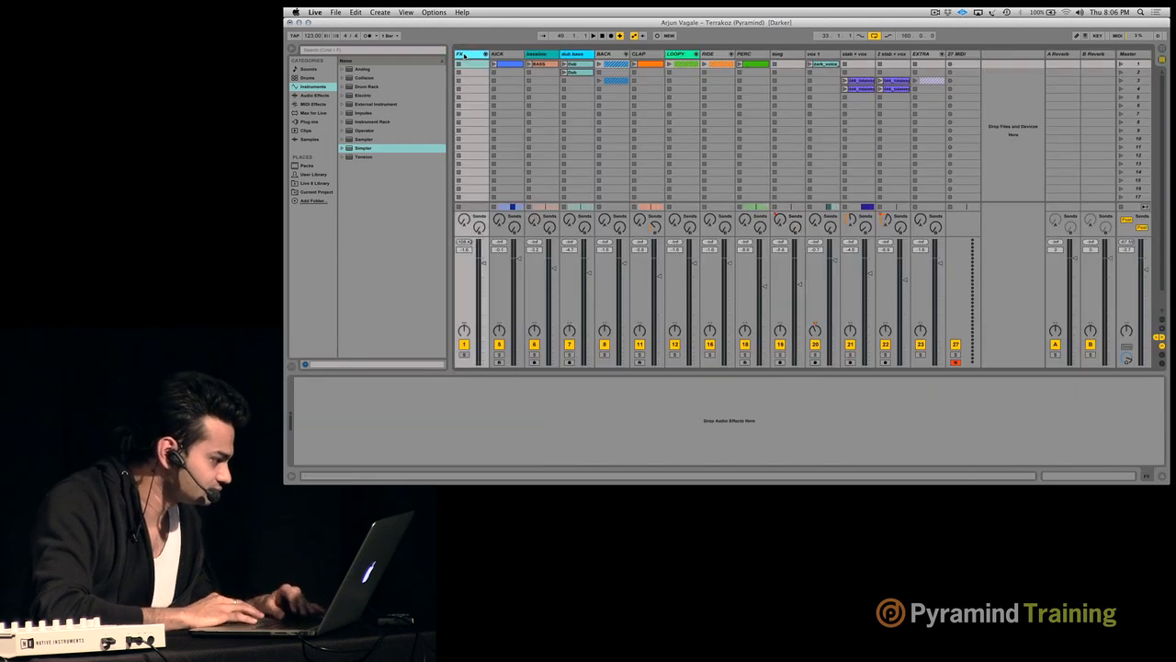
left_click(504, 53)
key("super+t")
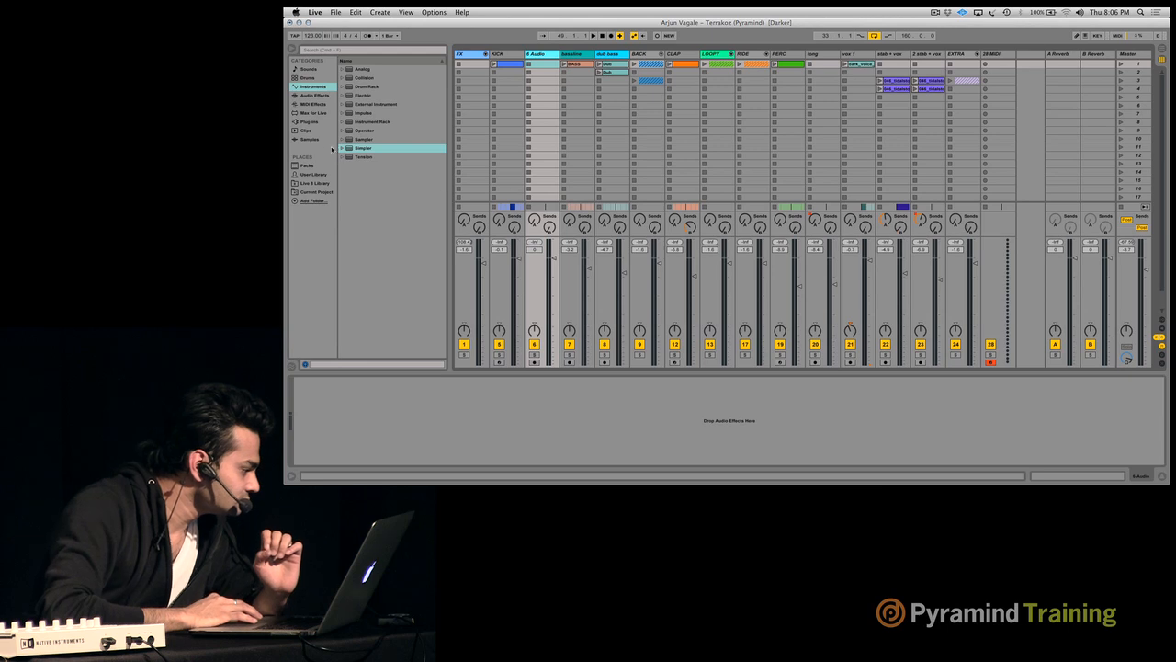
- Load the Sylenth1 VST instrument onto a new track and move its window lower over the mixer
left_click(309, 121)
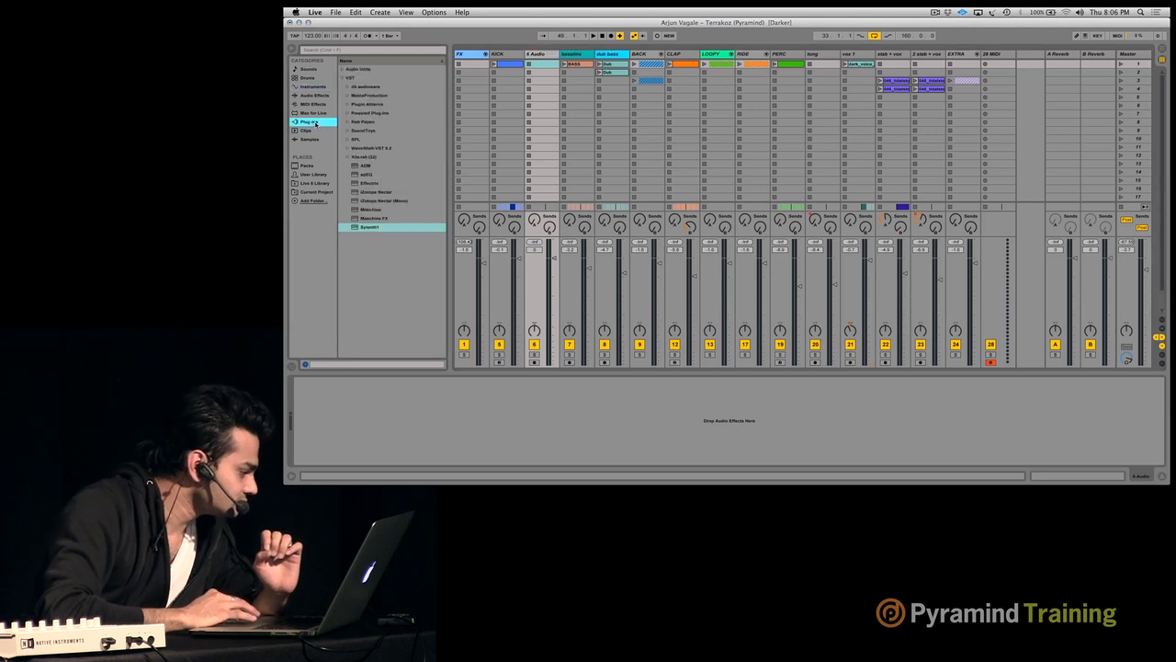
double_click(378, 226)
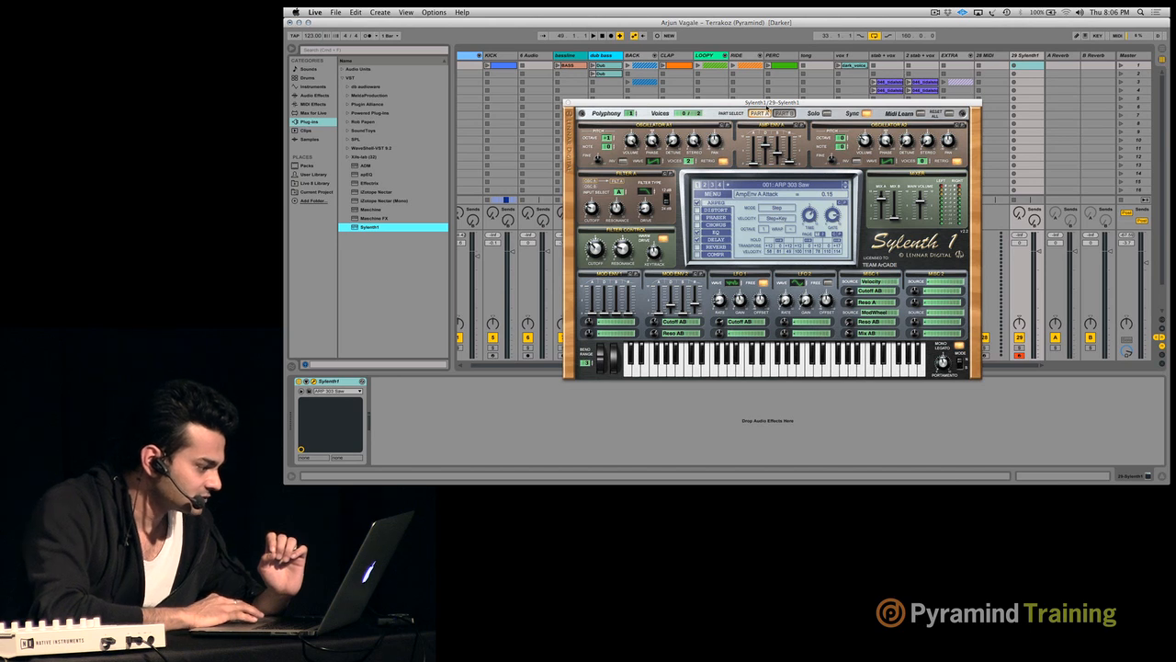
left_click_drag(767, 105, 765, 152)
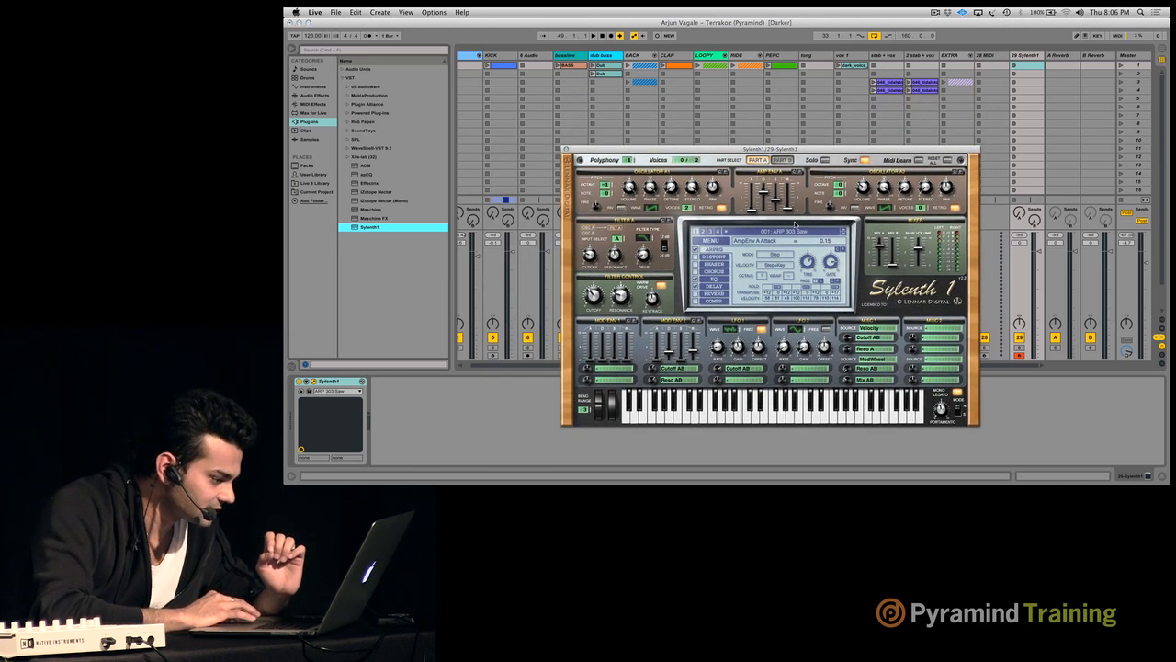
- Load the preset 016: ARP Psycho Bass in Sylenth1 and audition a few low notes on its keyboard
left_click(795, 225)
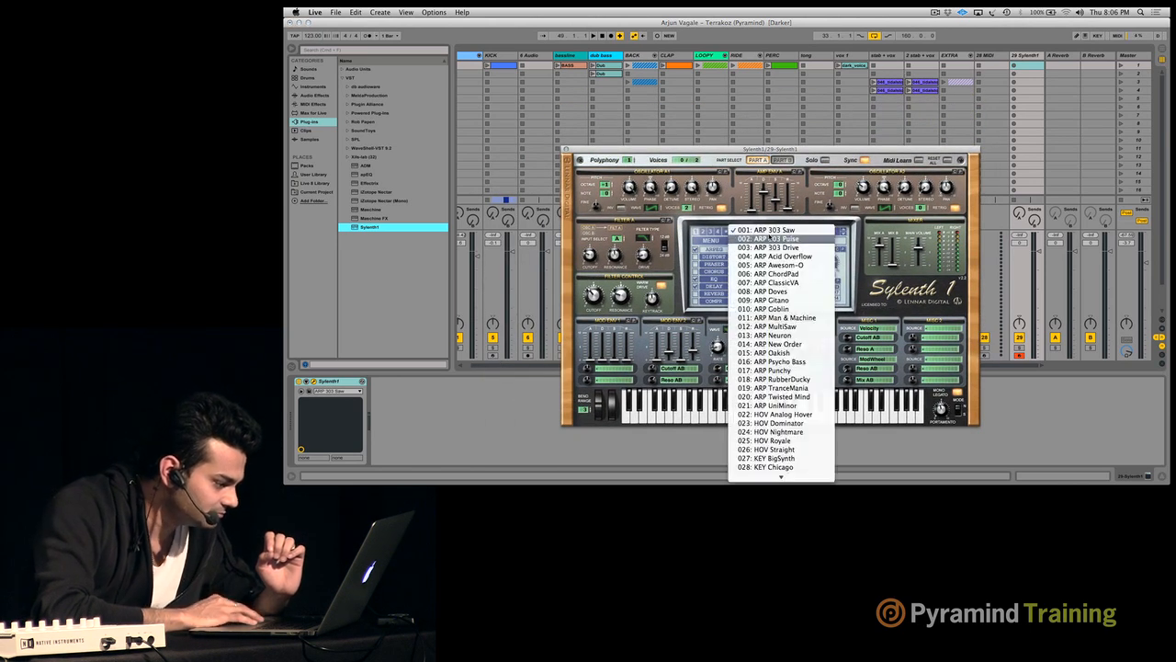
left_click(800, 361)
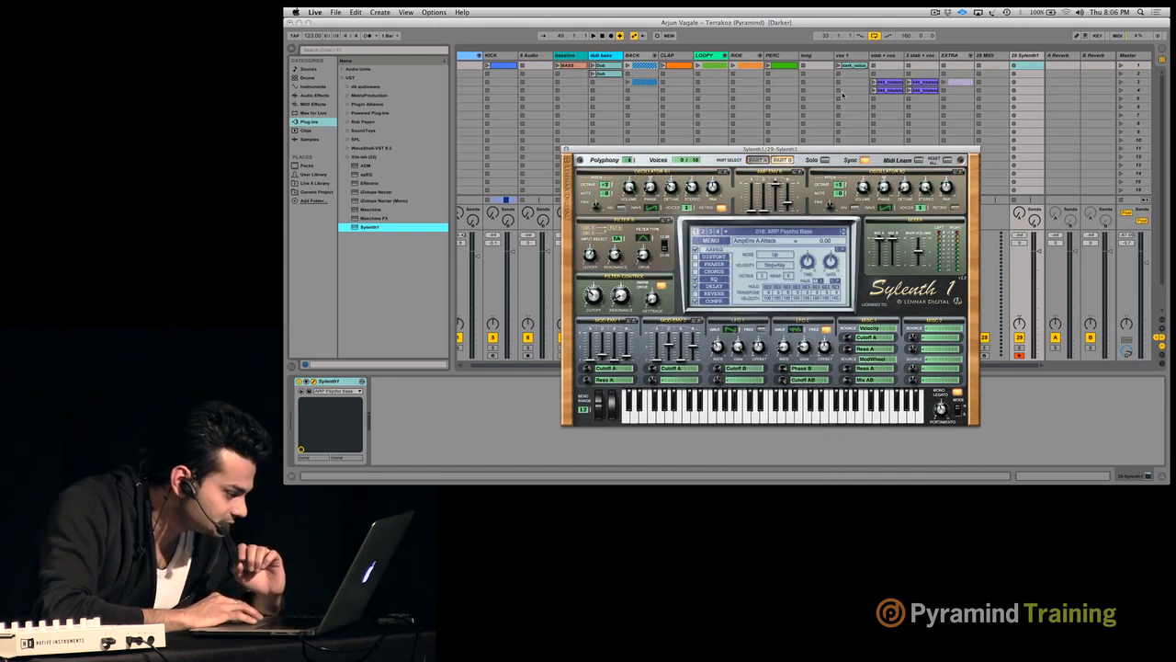
left_click(699, 421)
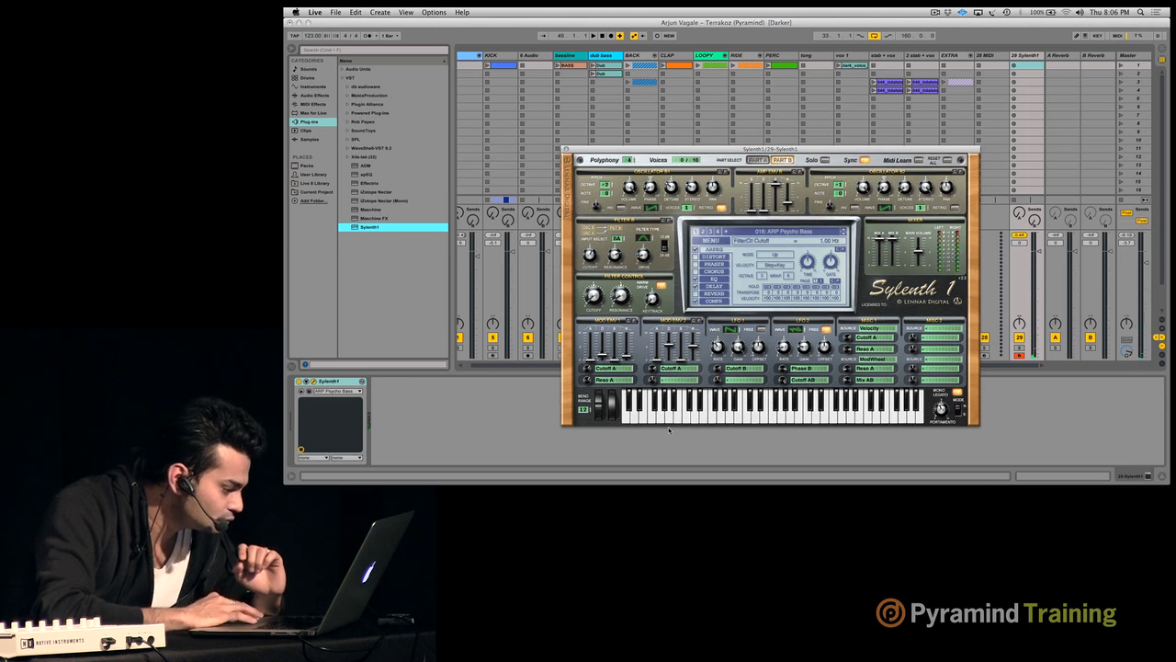
left_click(663, 418)
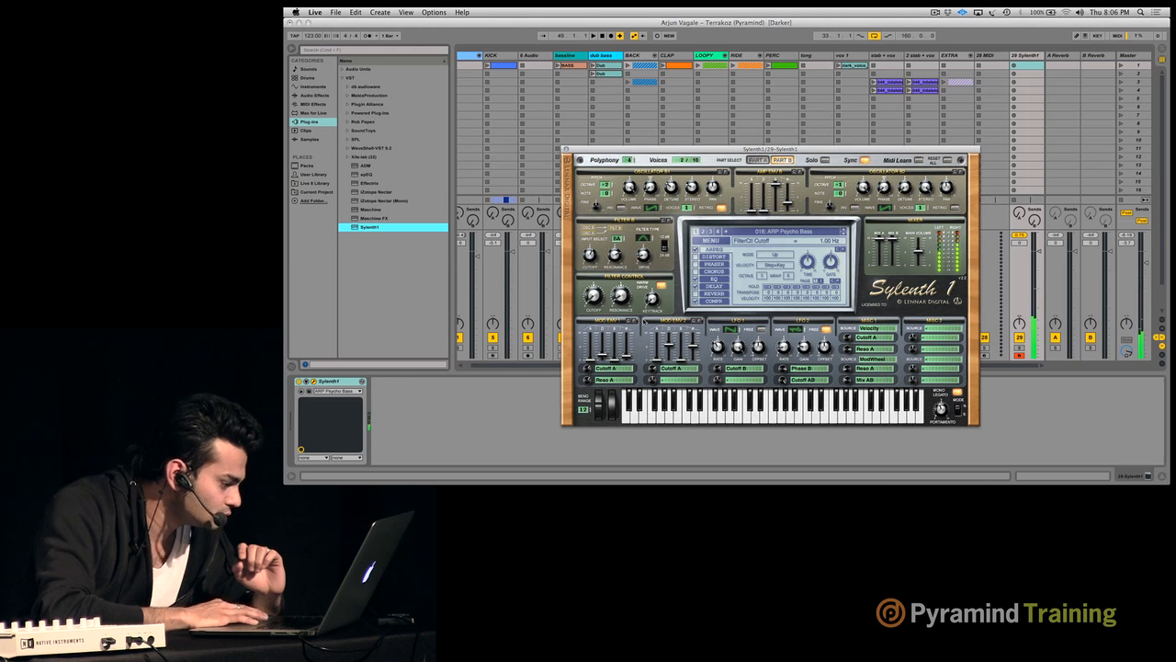
left_click(661, 418)
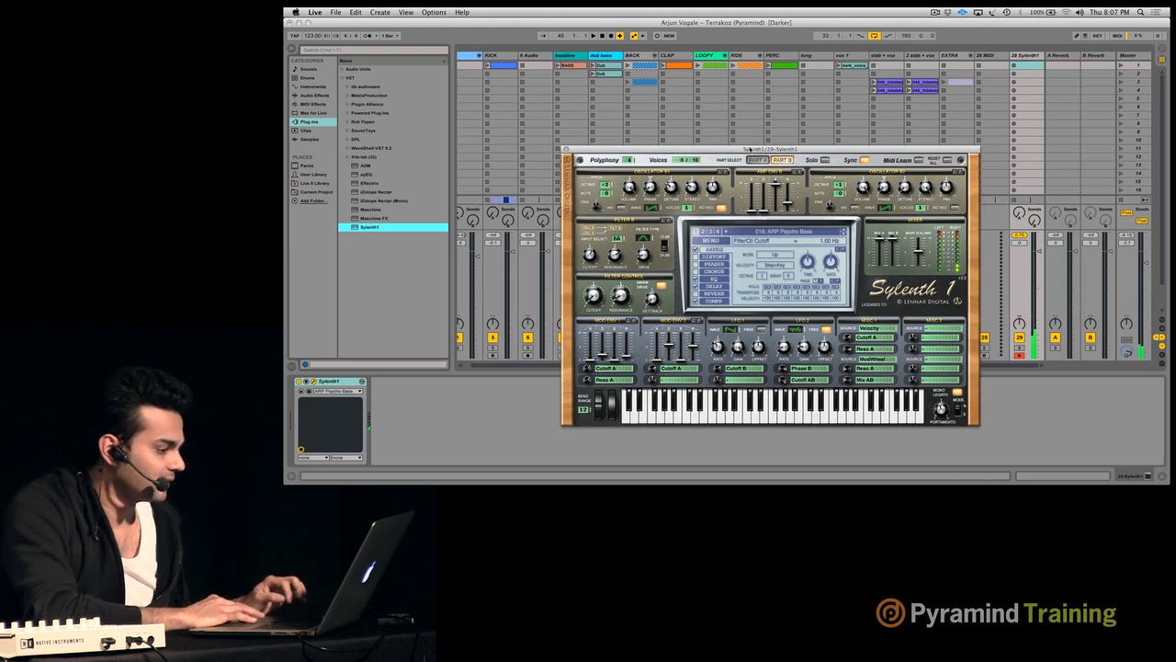
- Create an empty MIDI clip in the Sylenth1 track's first slot, shorten its loop to two beats and solo the track
left_click_drag(703, 148, 590, 127)
key("super+shift+m")
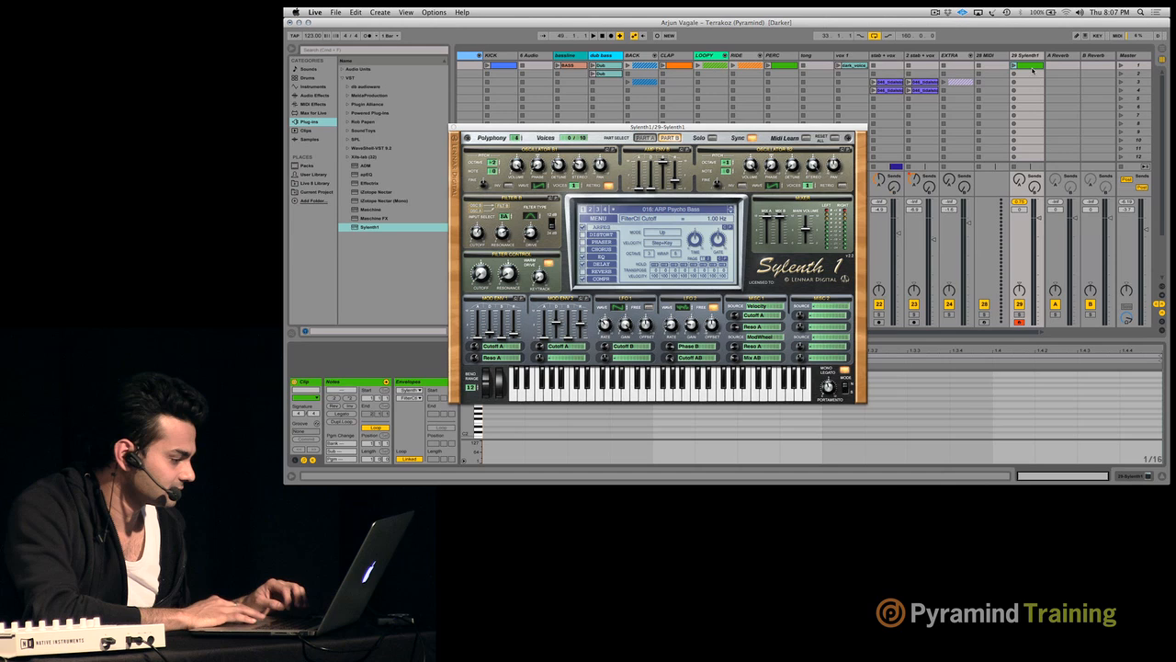
left_click_drag(782, 130, 903, 22)
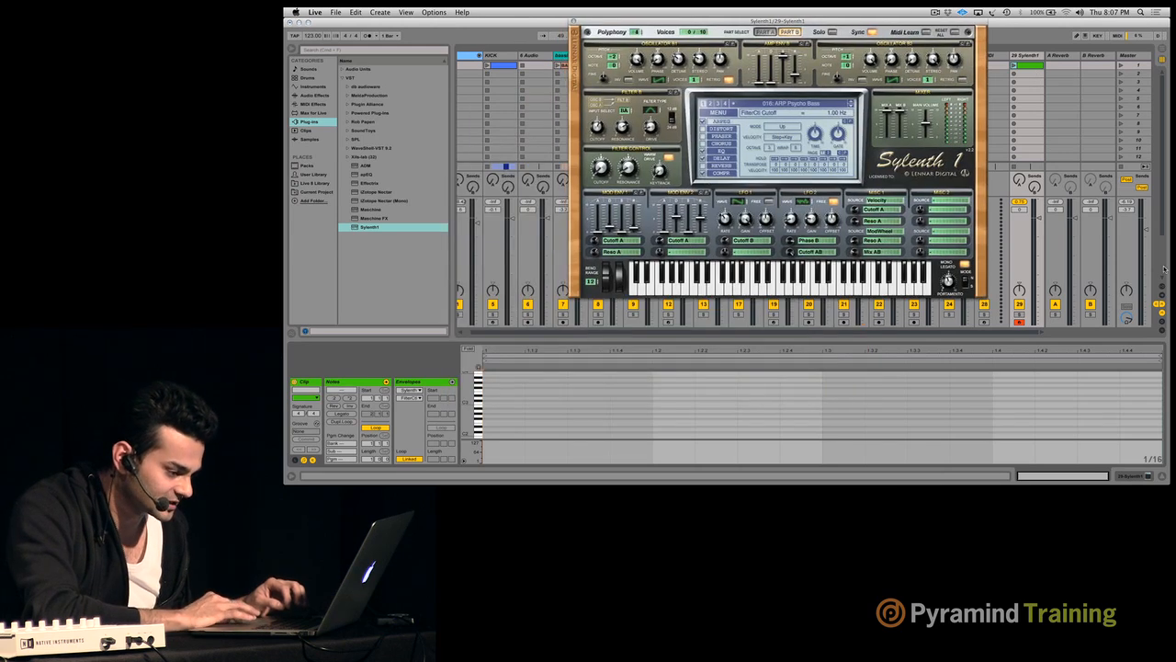
left_click_drag(1164, 355, 840, 373)
left_click(978, 421)
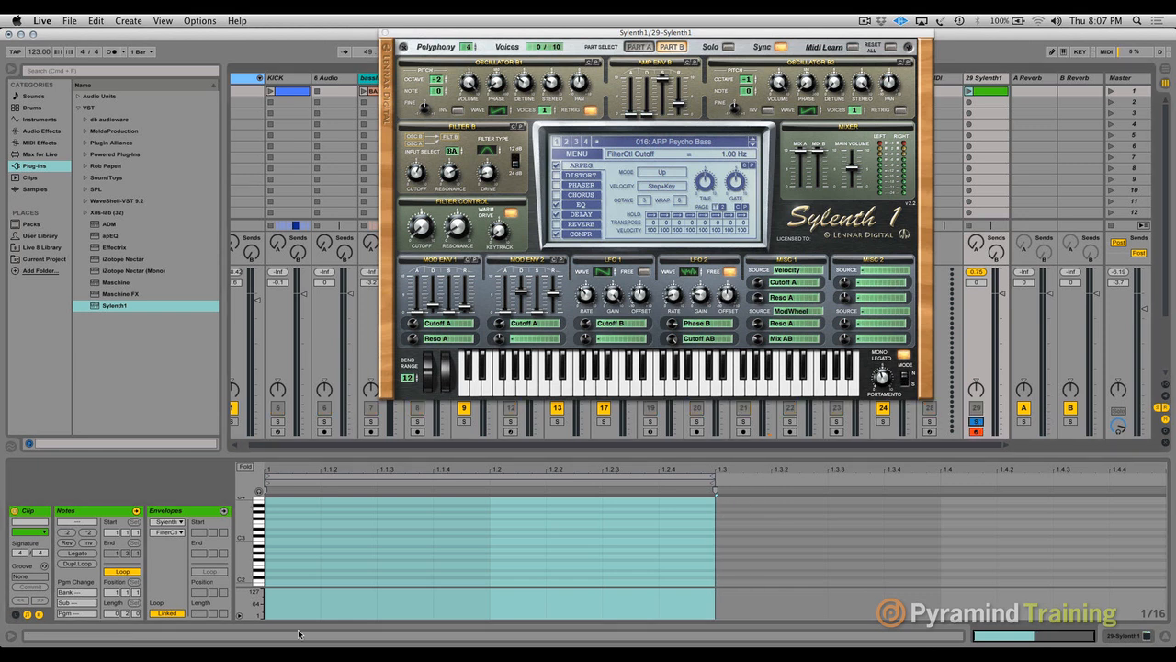
- Draw sixteenth-long D2 notes in the clip at 1.1.1, 1.1.3, 1.1.4, 1.2.2 and 1.2.4
double_click(288, 574)
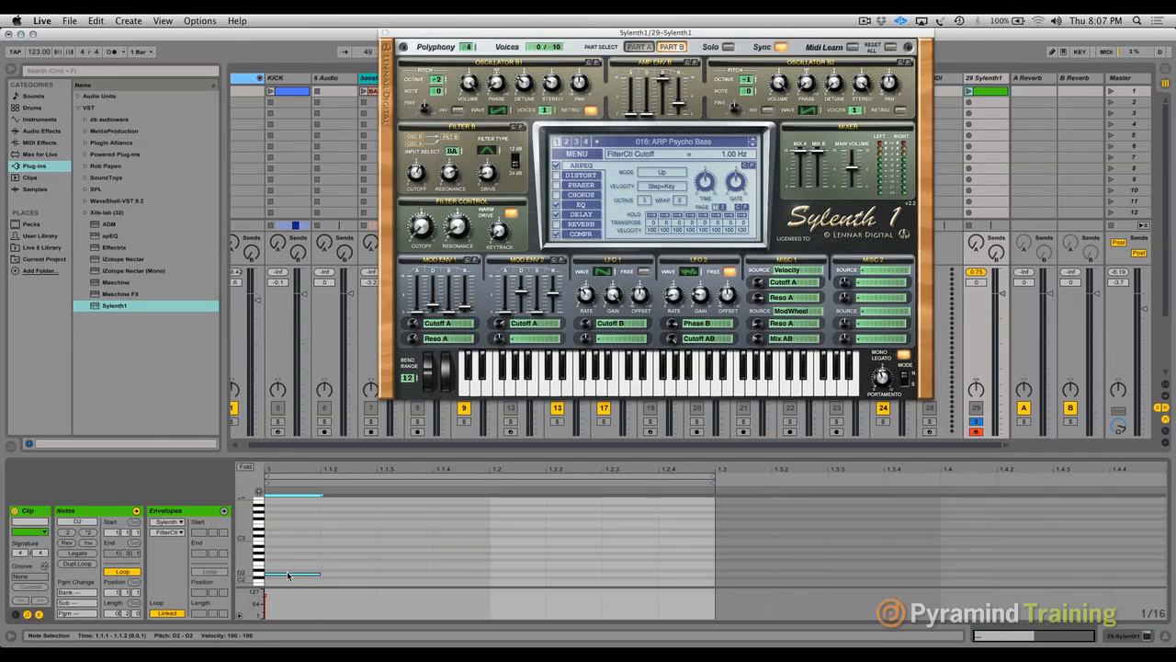
double_click(411, 574)
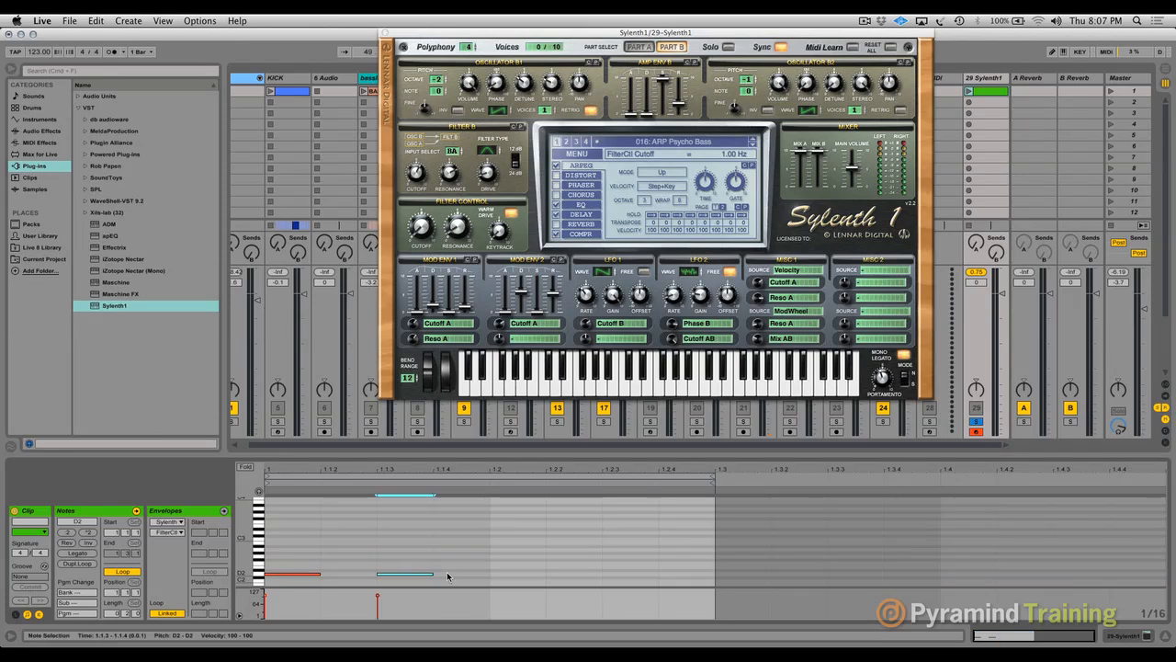
left_click(480, 578)
double_click(480, 575)
double_click(583, 576)
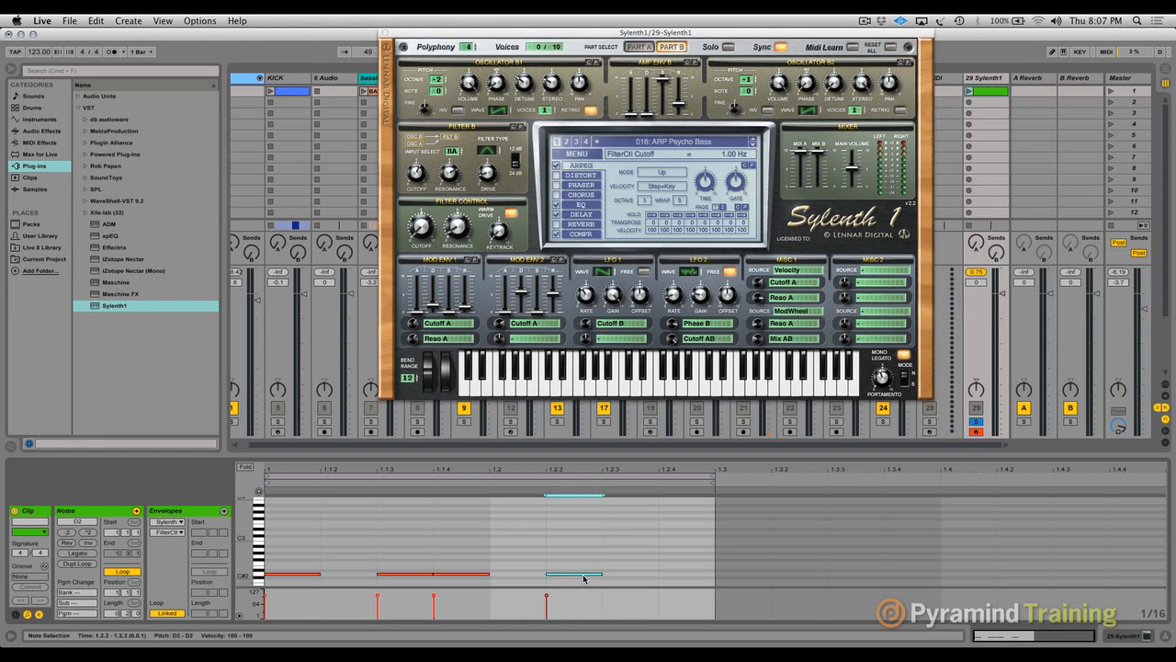
left_click(697, 577)
double_click(695, 576)
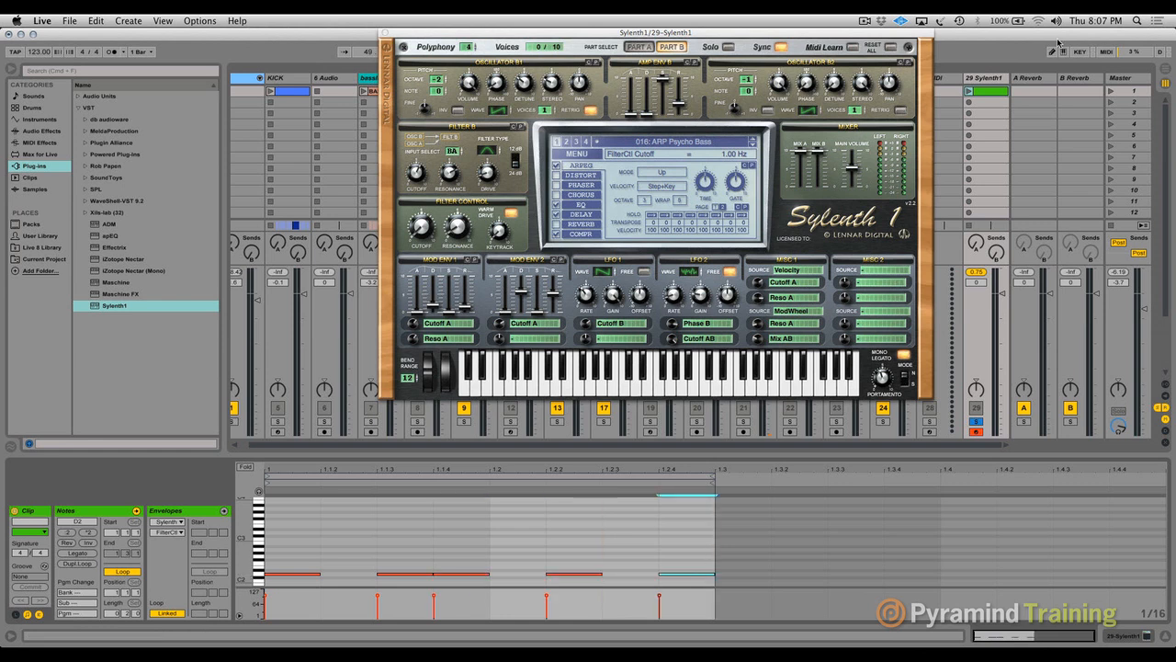
- Launch the new clip on the Sylenth1 track and raise the system volume
left_click(970, 91)
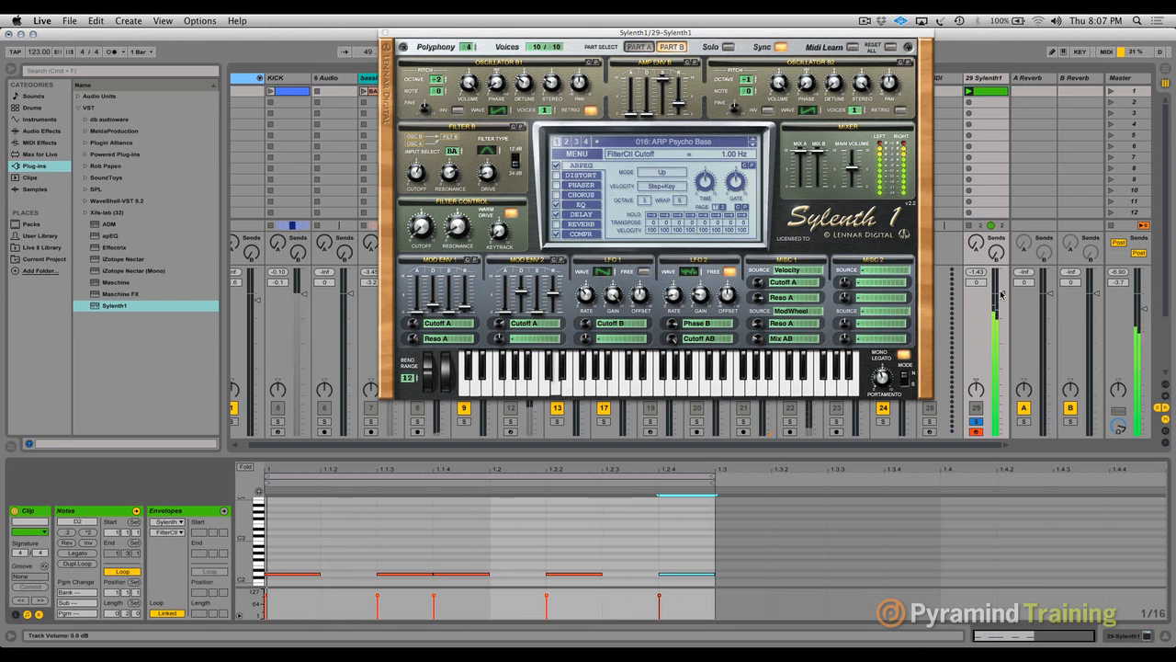
key("XF86AudioRaiseVolume")
key("XF86AudioRaiseVolume")
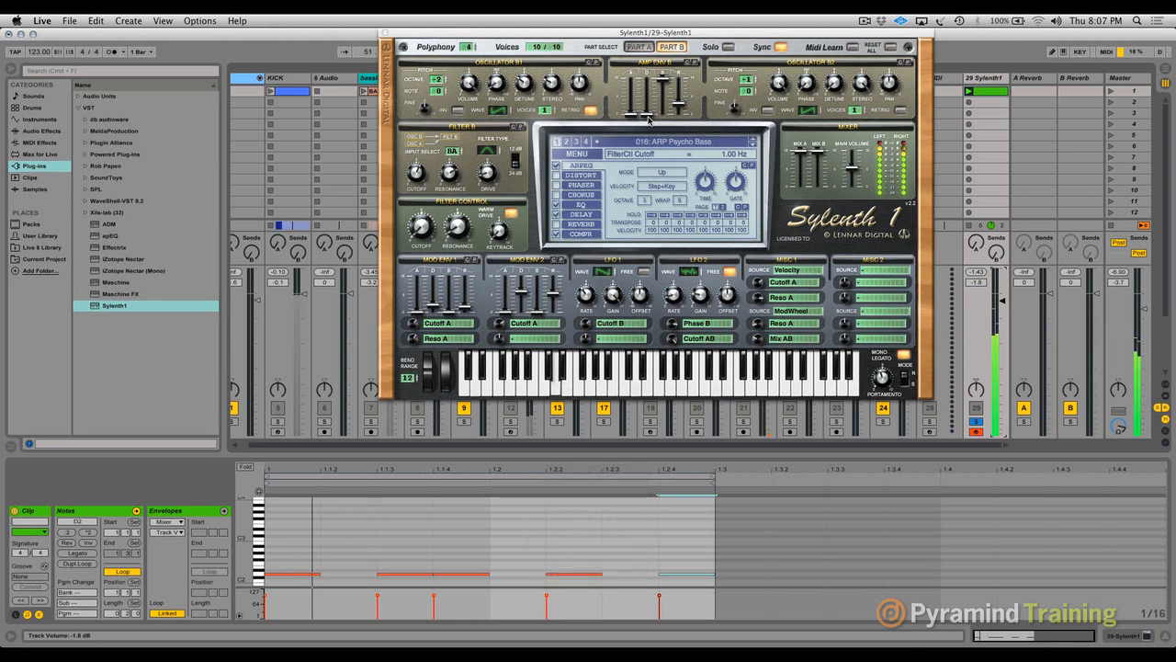
- Adjust Sylenth1's Amp Env B sliders and lower the Mod Env 1 decay, raising the system volume while the clip plays
left_click_drag(646, 113, 678, 87)
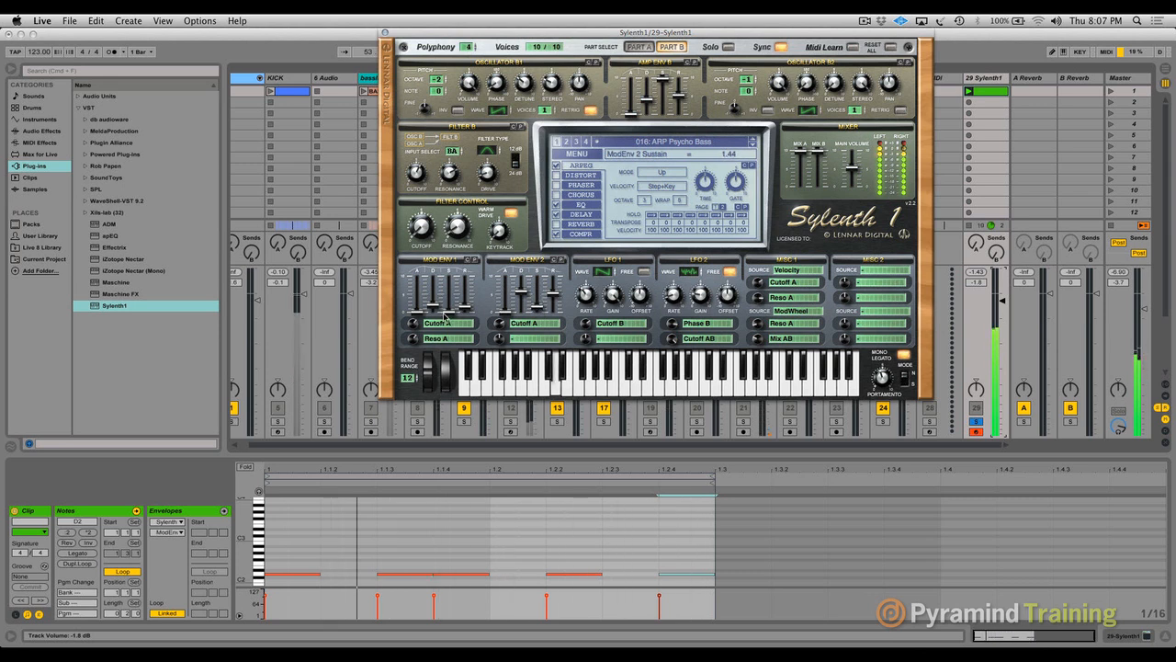
left_click_drag(434, 299, 437, 423)
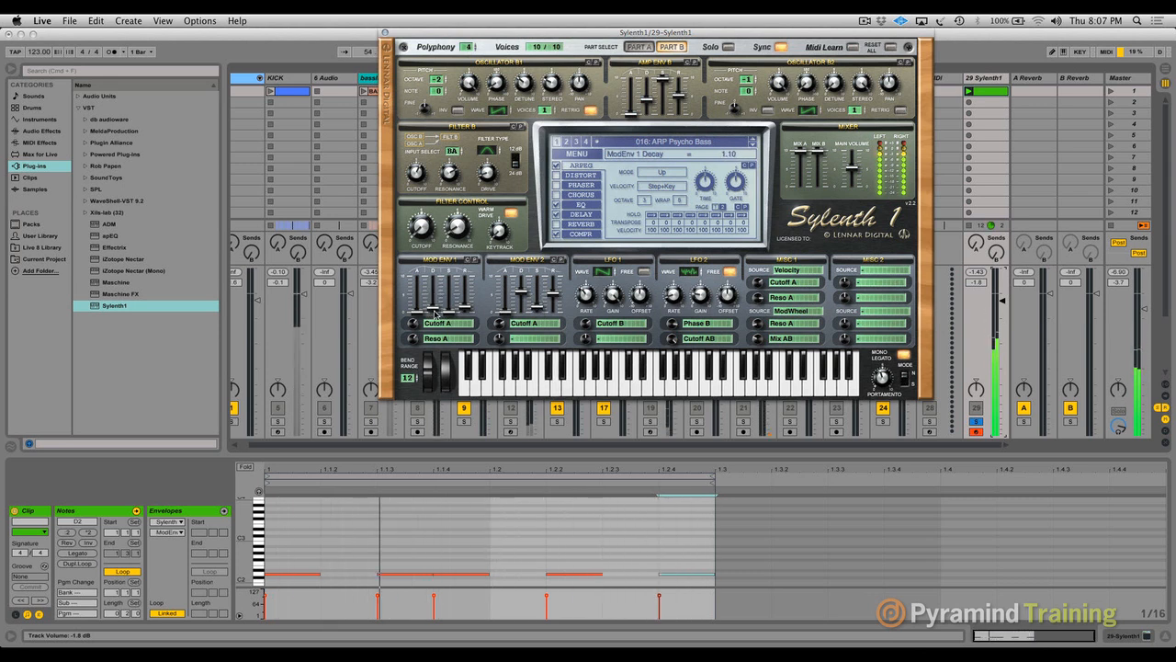
key("XF86AudioRaiseVolume")
key("XF86AudioRaiseVolume")
key("XF86AudioRaiseVolume")
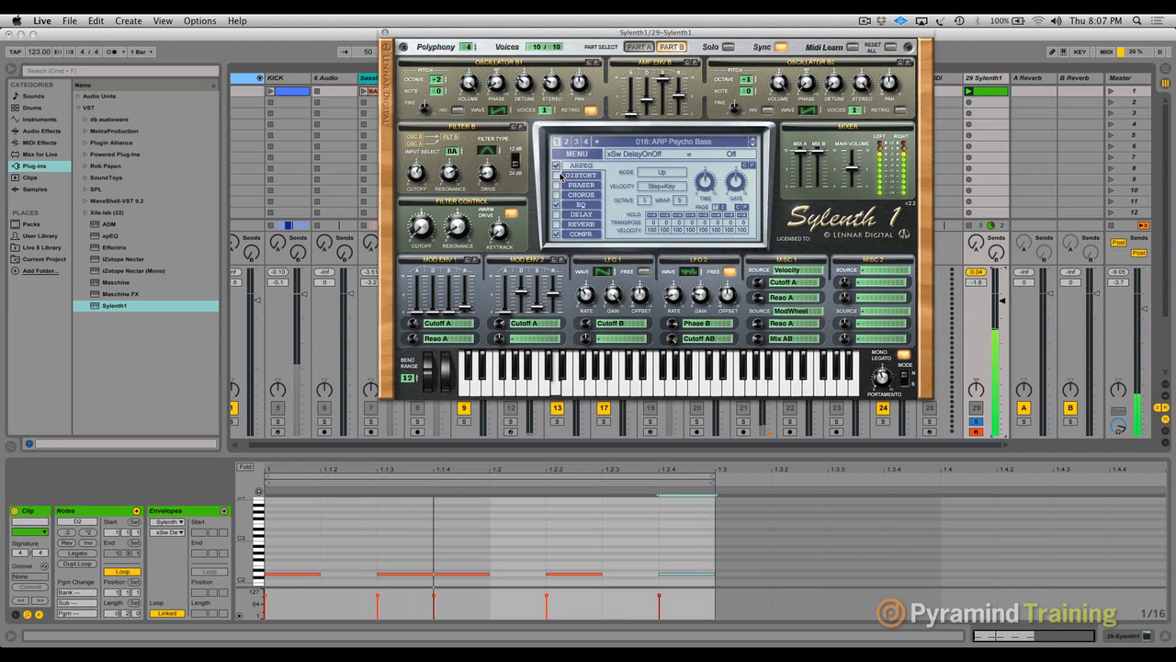
- Switch off the arpeggiator and delay in Sylenth1 and set the track volume to 4.4 dB
left_click(557, 166)
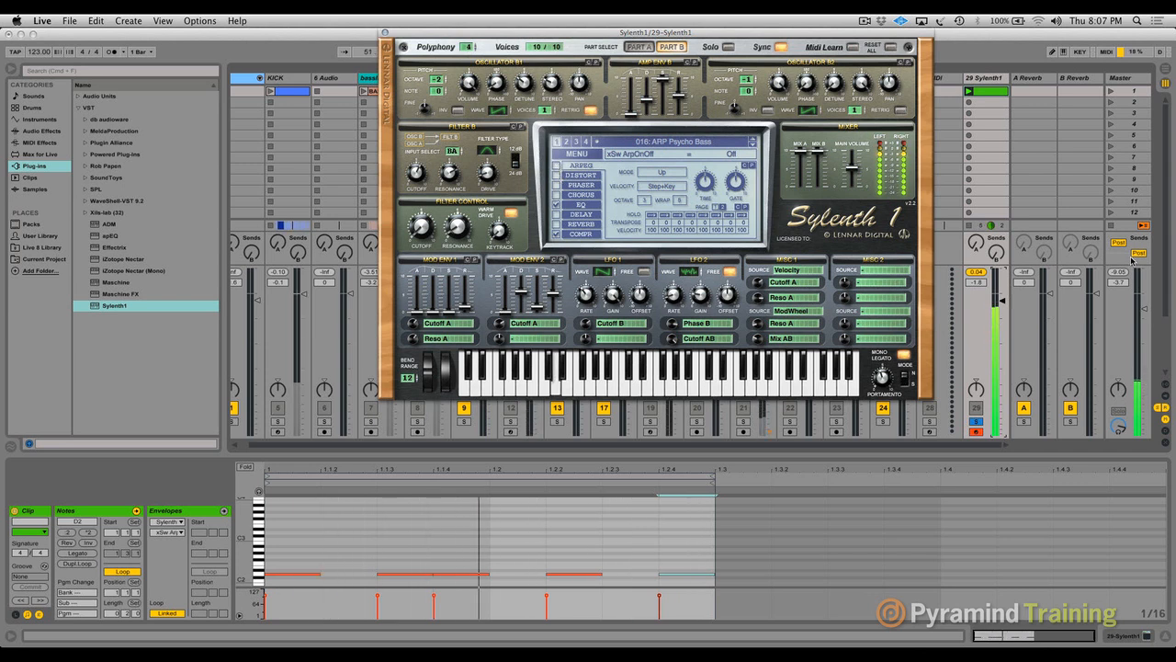
key("XF86AudioRaiseVolume")
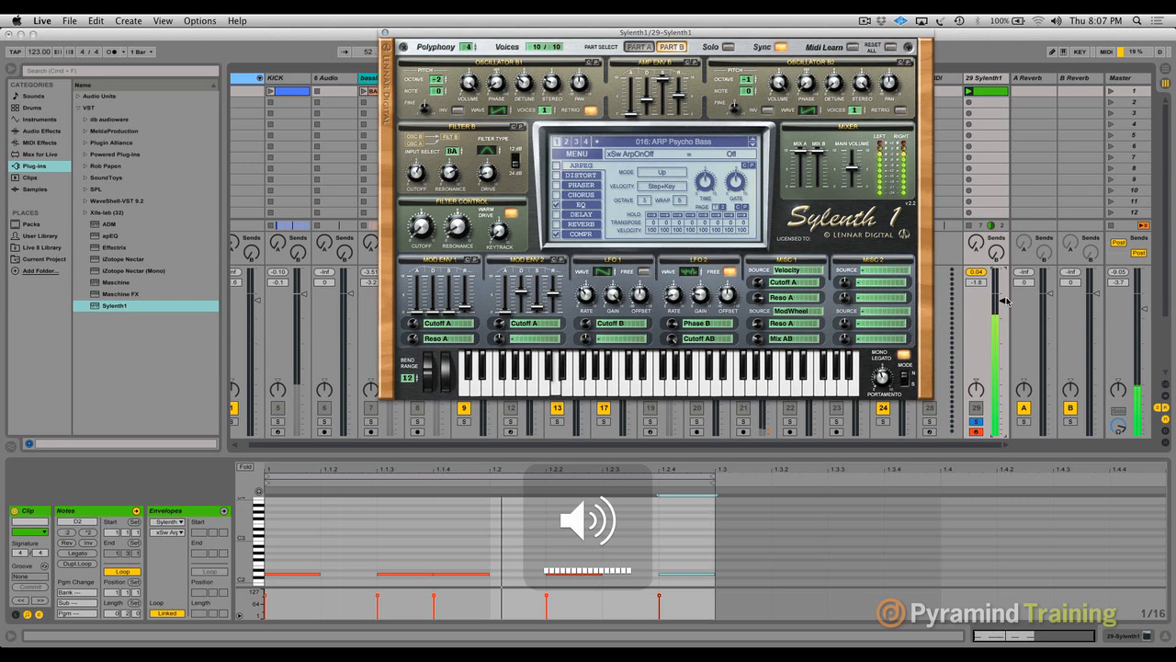
left_click_drag(1005, 302, 1005, 276)
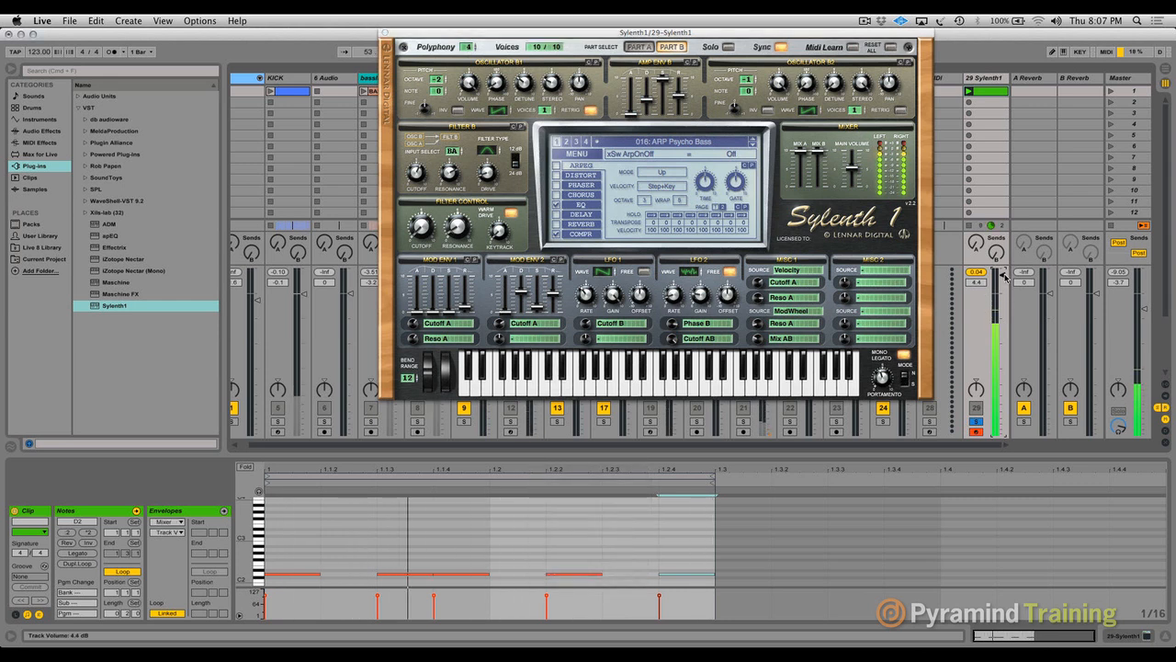
- Stop playback and nudge the D2 notes at 1.1.3 and 1.2.2 slightly earlier, off the grid
key("space")
left_click_drag(574, 469, 574, 500)
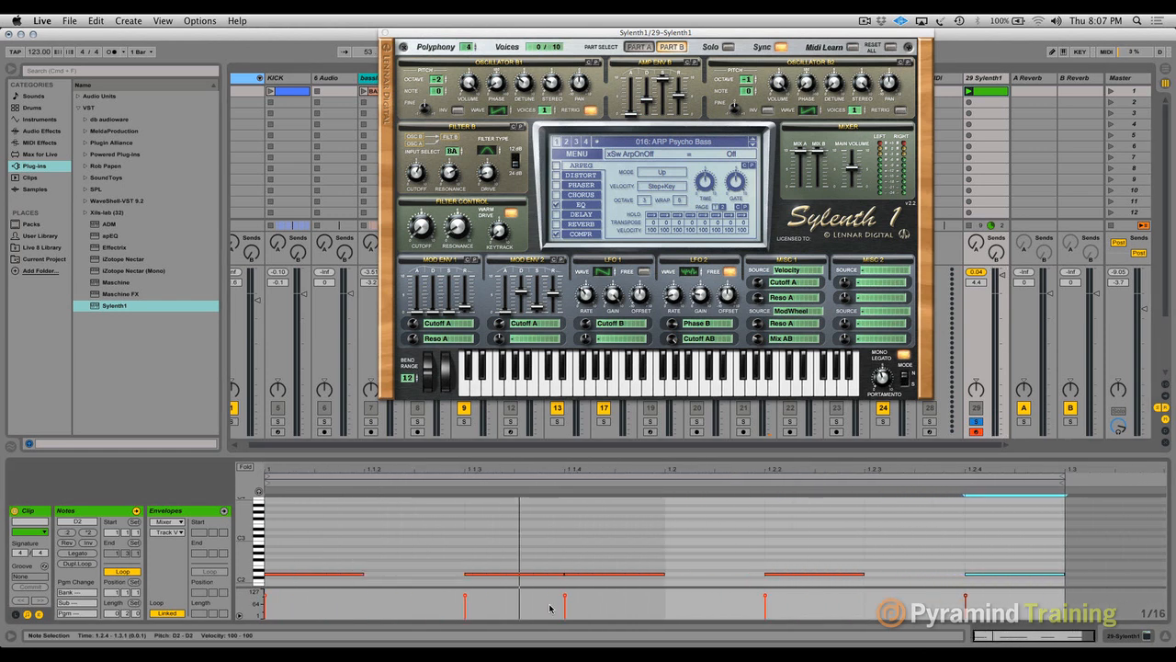
left_click_drag(494, 578, 486, 579)
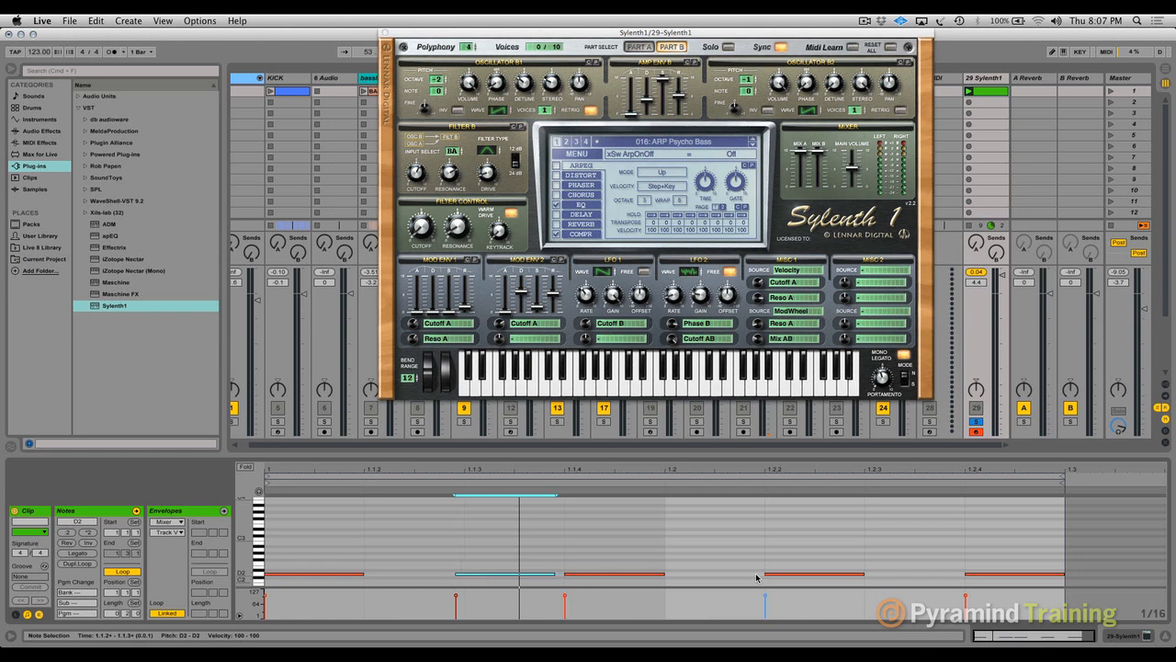
left_click_drag(779, 578, 770, 578)
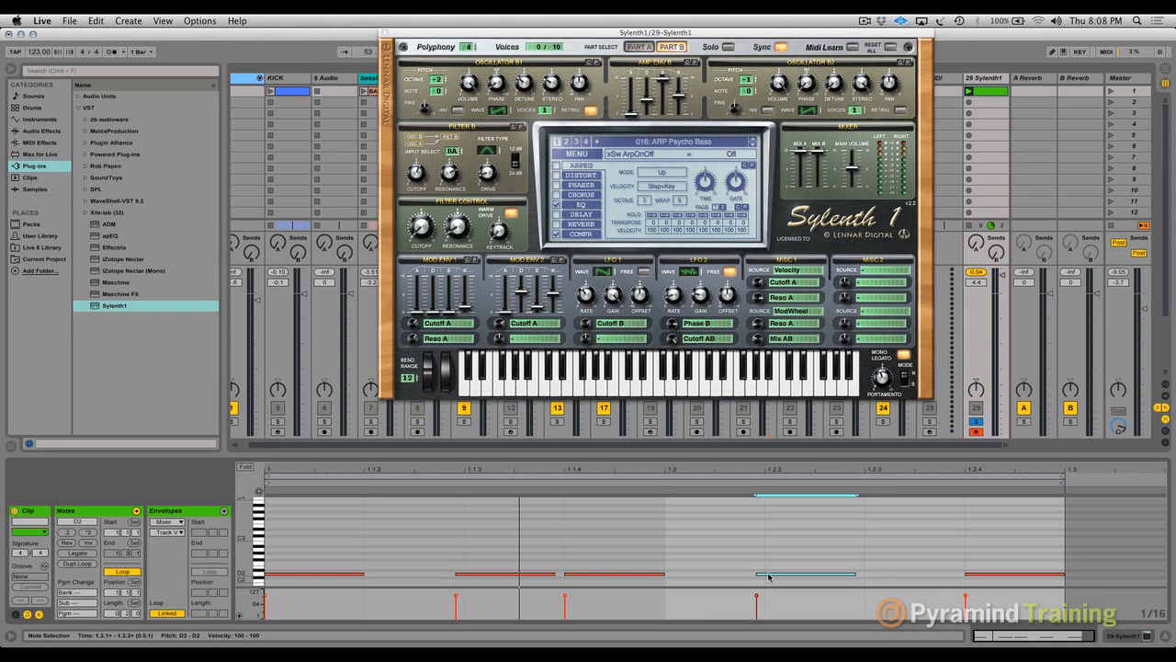
- Show the track delay controls, set the Sylenth1 track's delay to 15 ms and solo the KICK track alongside it
left_click(1166, 431)
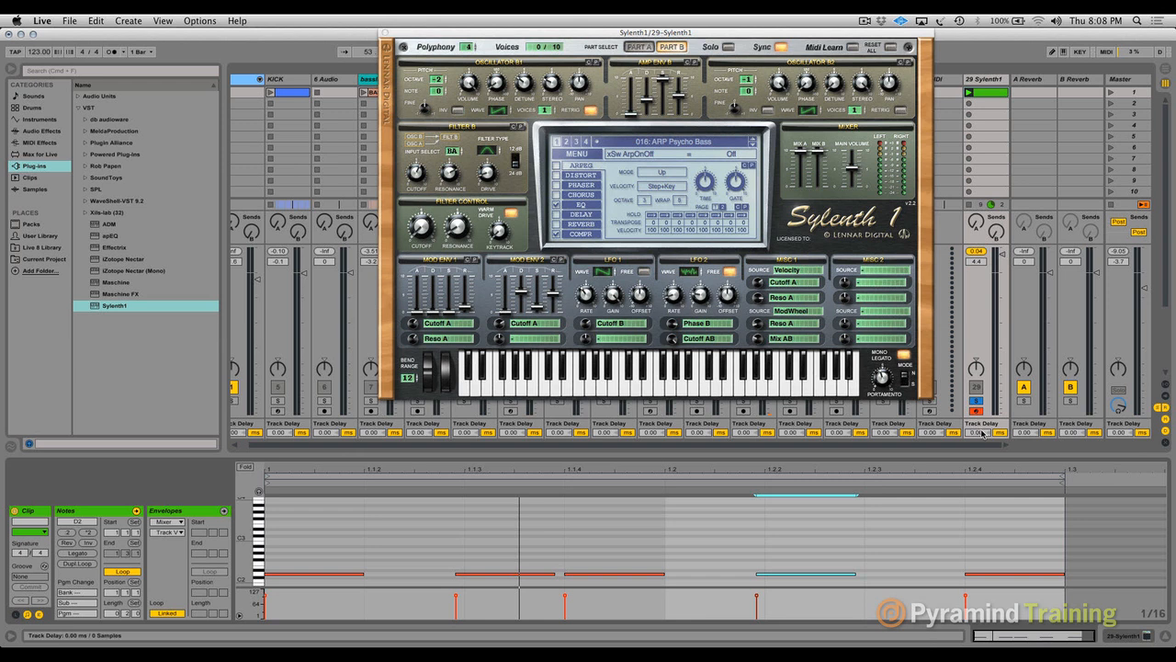
left_click_drag(978, 431, 978, 425)
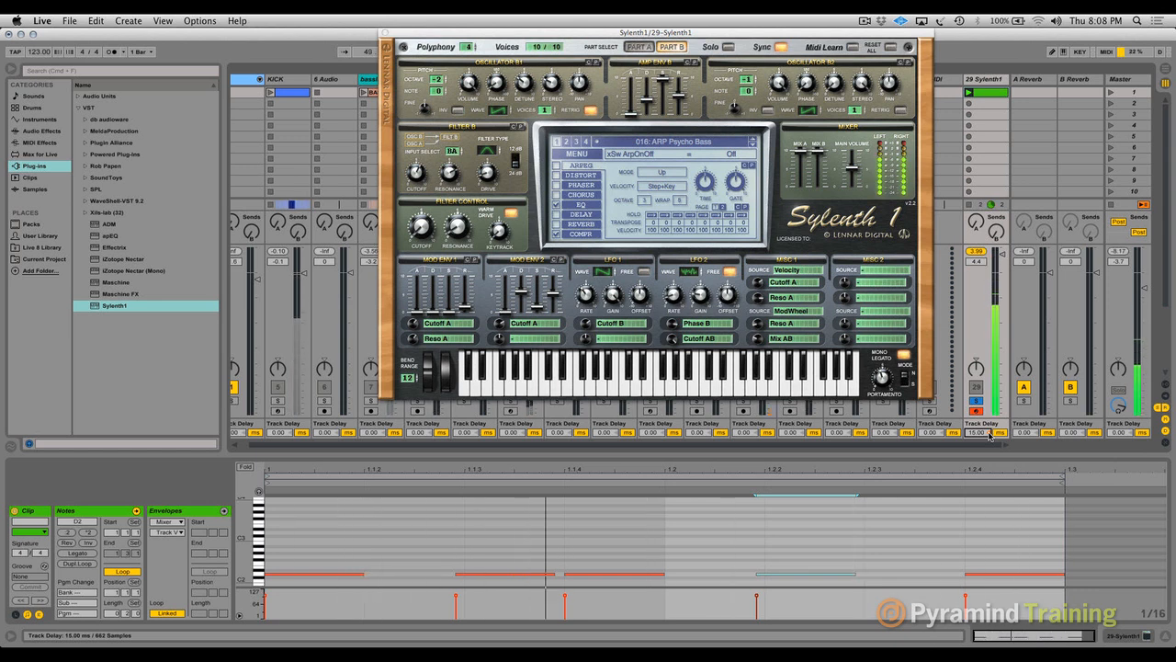
scroll(296, 408, "left", 2)
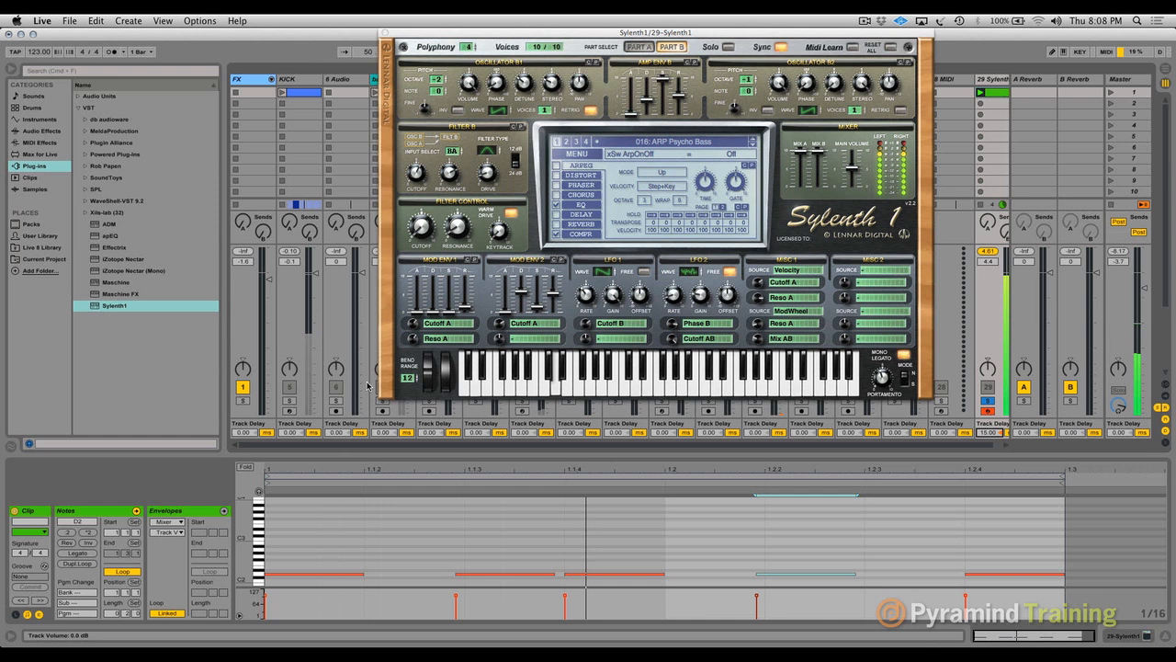
left_click(296, 408)
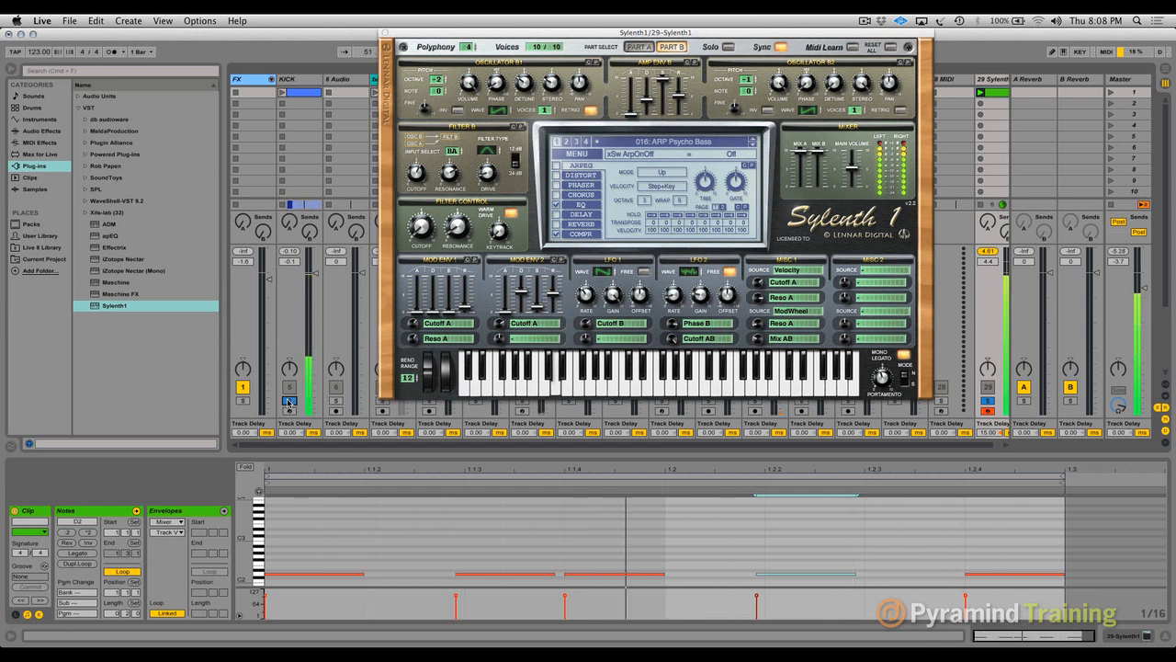
scroll(805, 423, "right", 1)
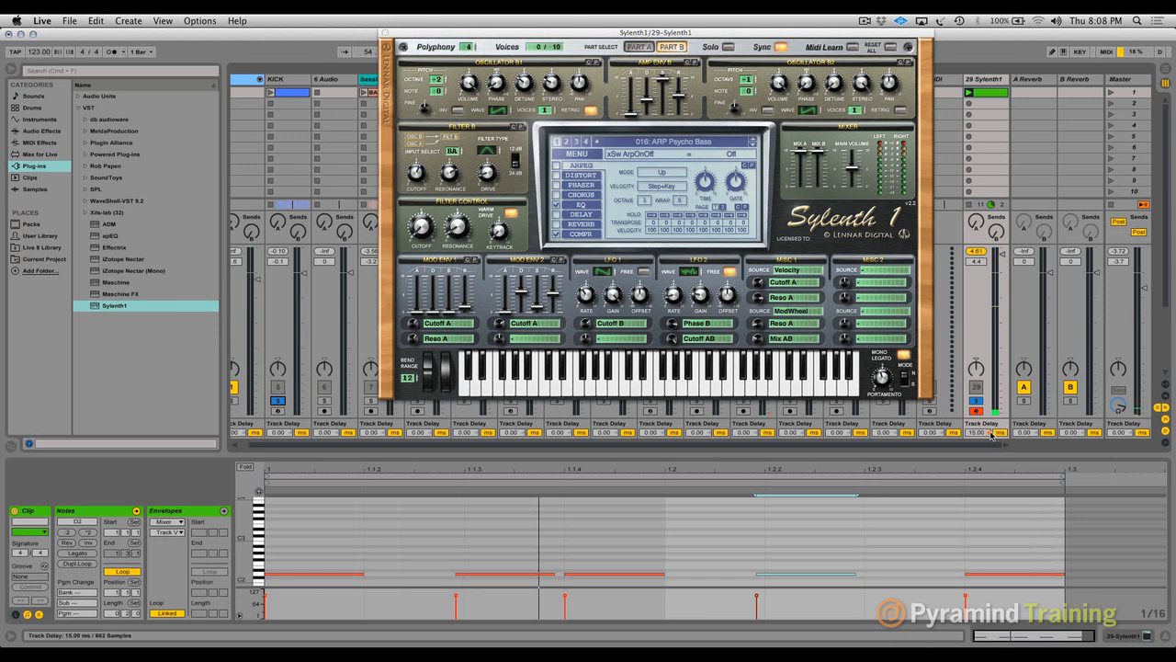
- Replace the off-grid D2 notes near 1.1.3 and 1.2.2 with new D2 notes placed exactly on the grid
left_click(509, 581)
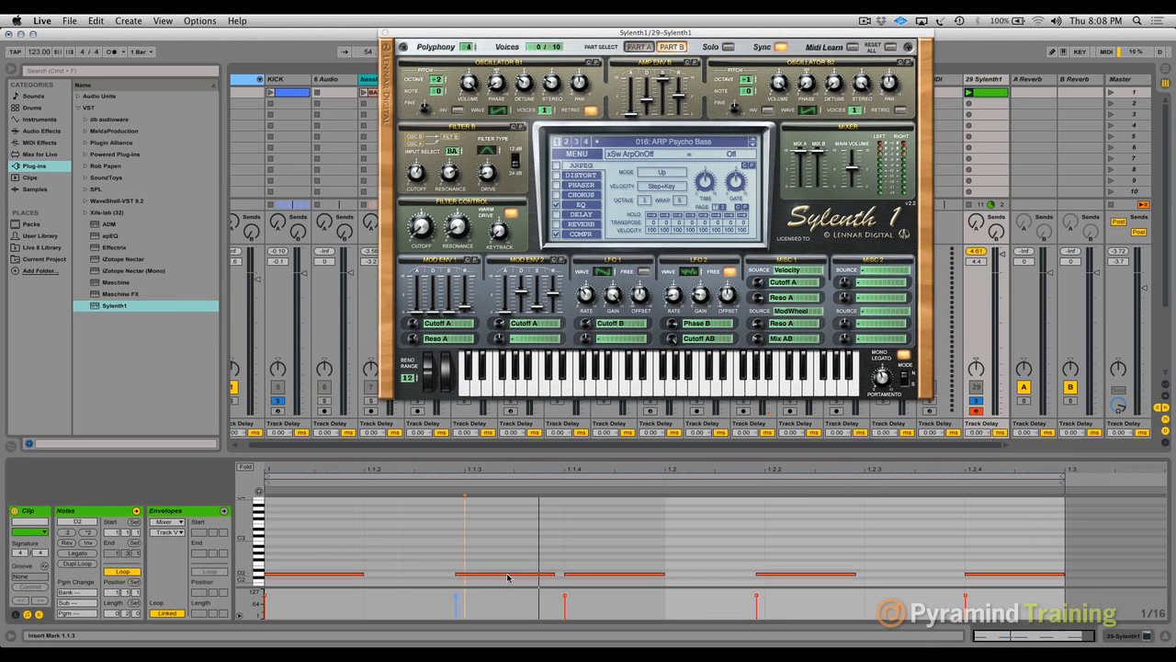
left_click(508, 575)
key("super+a")
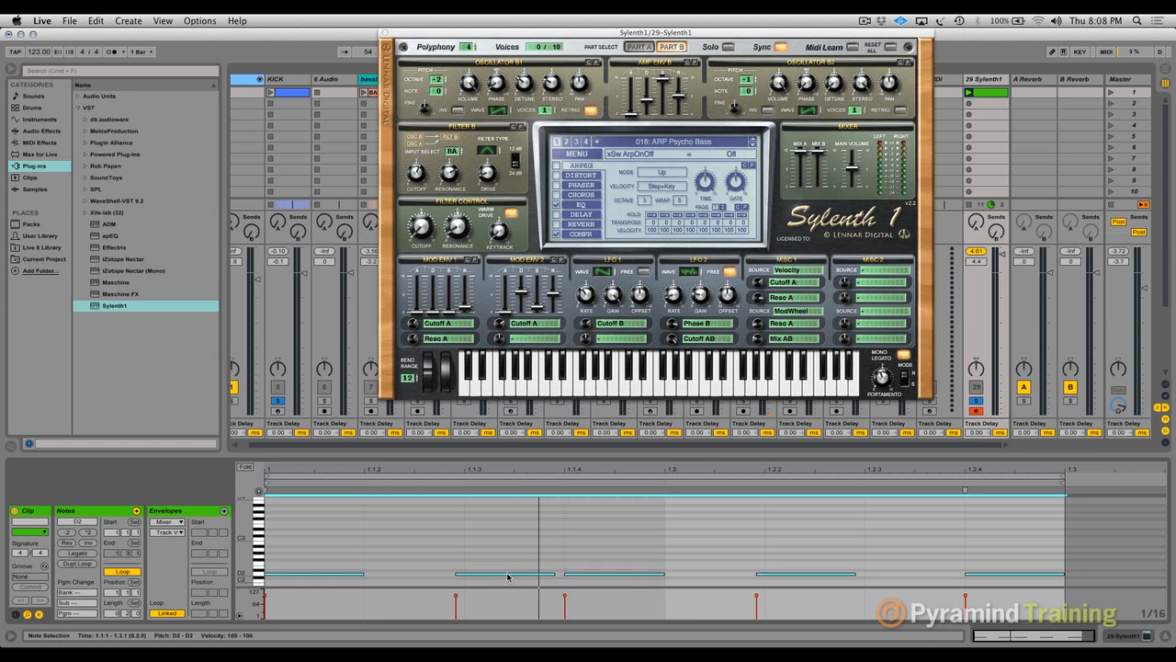
left_click(503, 575)
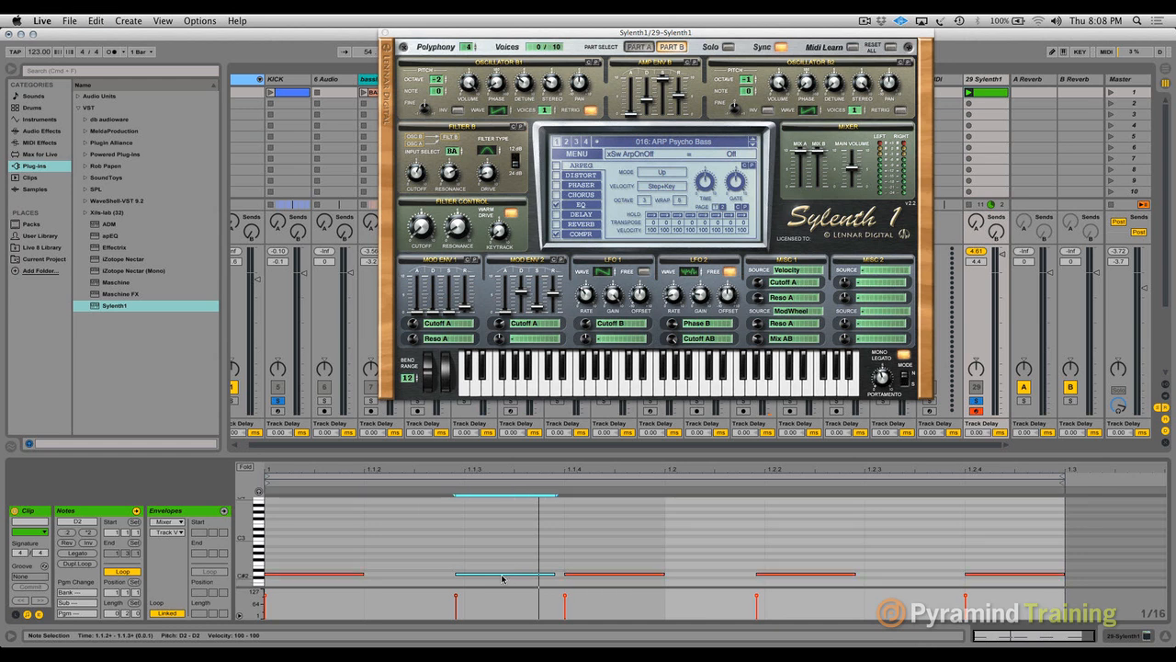
key("Delete")
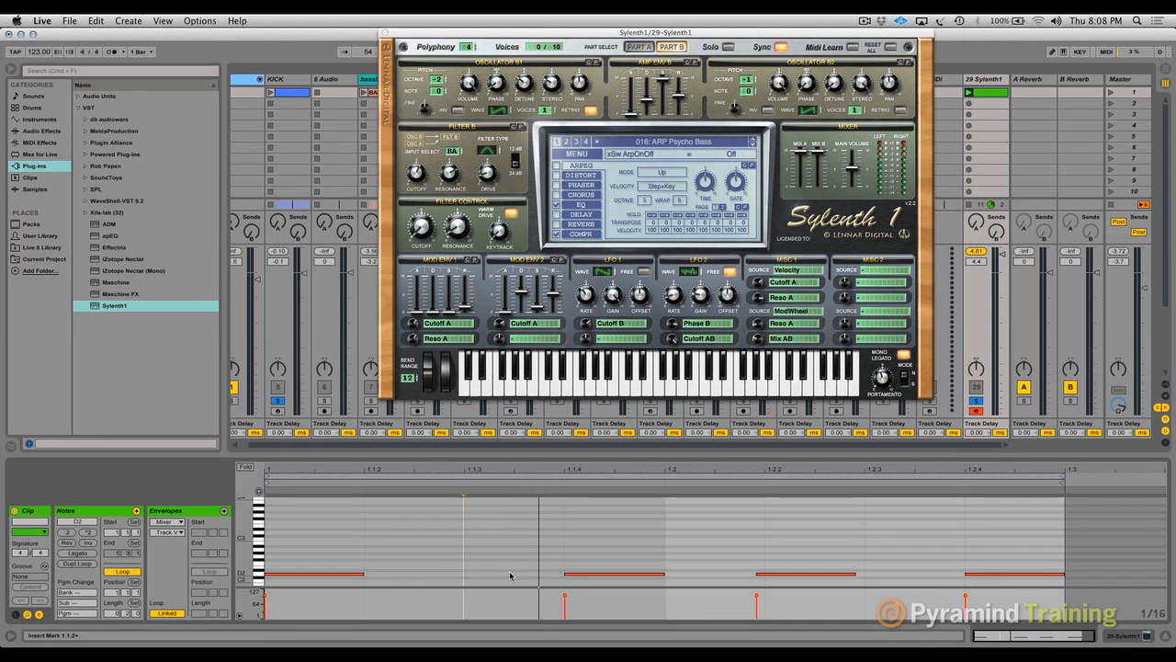
double_click(510, 575)
left_click(814, 568)
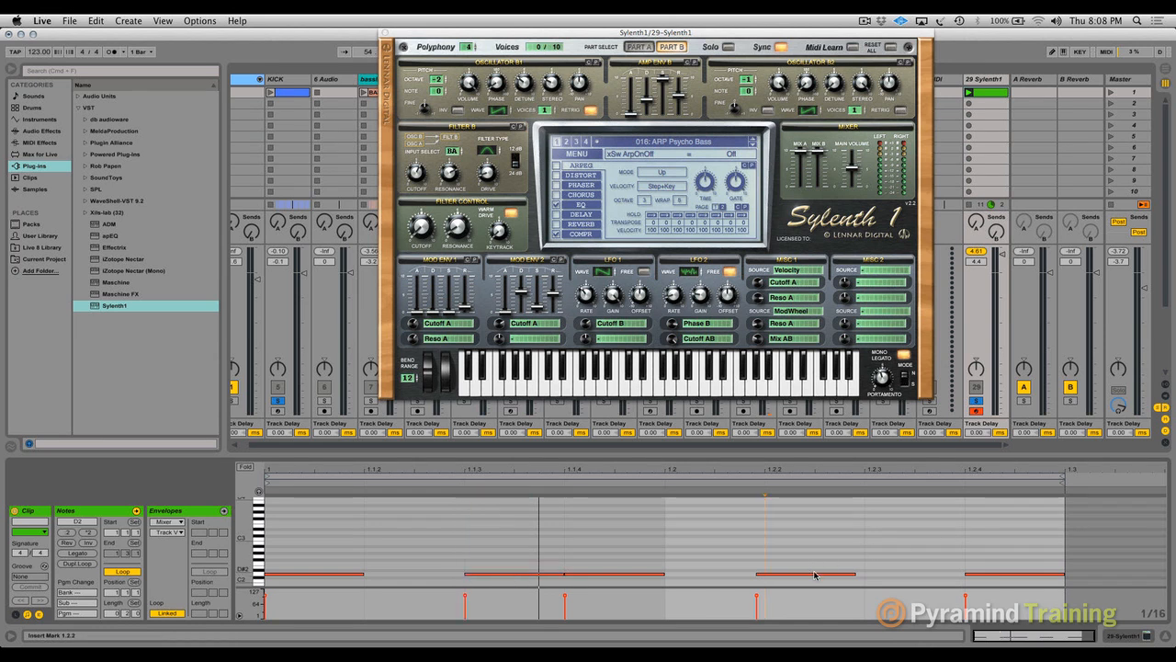
left_click(814, 575)
key("Delete")
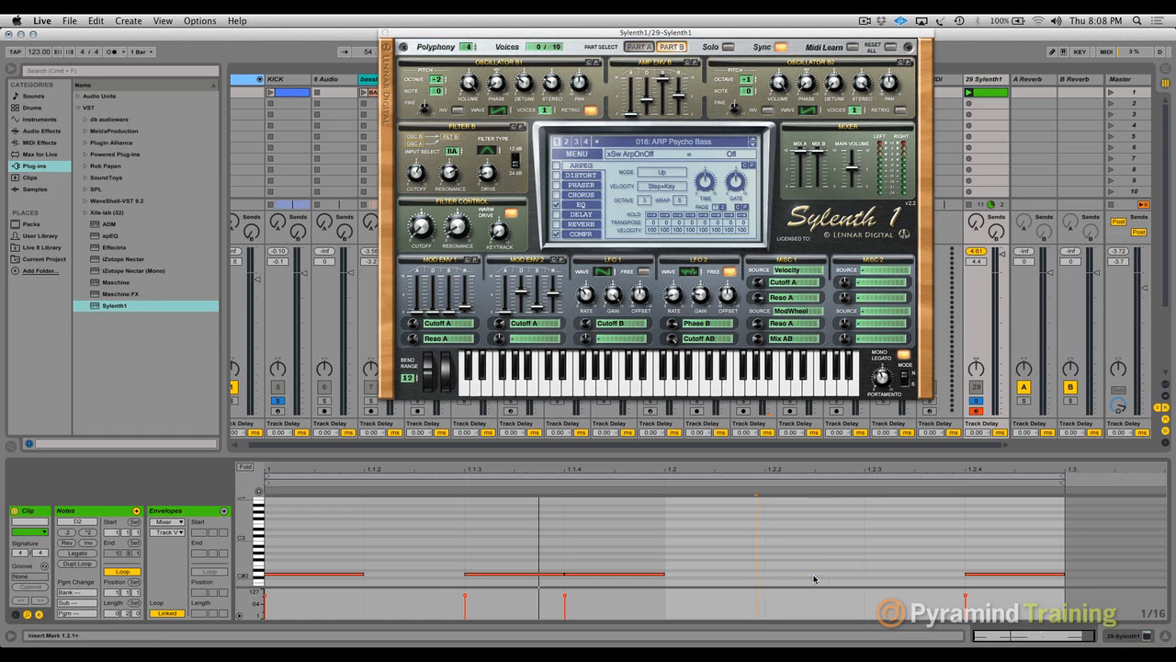
double_click(814, 575)
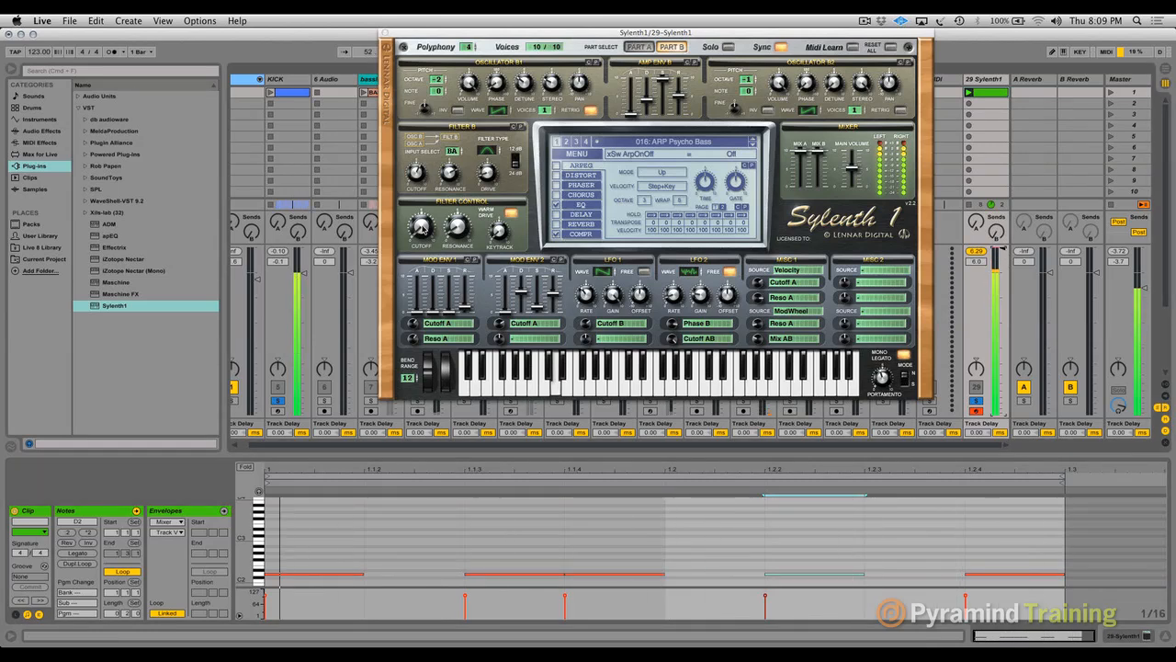
- Set Sylenth1's Filter B cutoff to 10.22 Hz and shift the D2 notes at 1.1.3 and 1.2.2 slightly earlier together
left_click(458, 226)
left_click(414, 170)
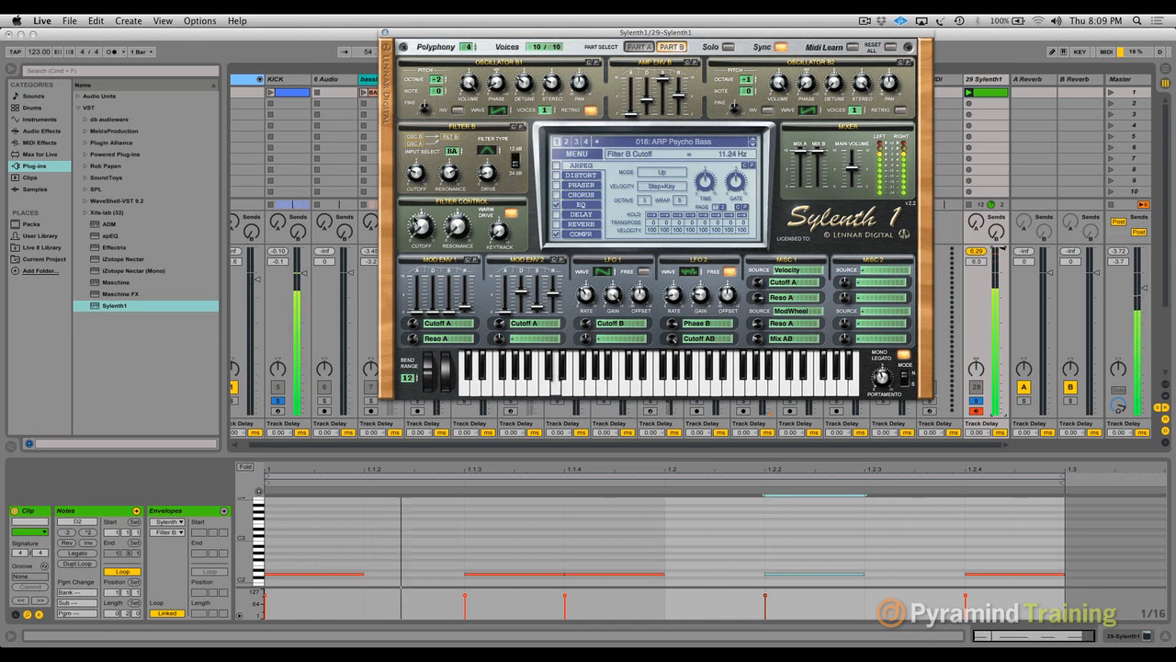
left_click(506, 575, "shift")
left_click_drag(506, 574, 494, 576)
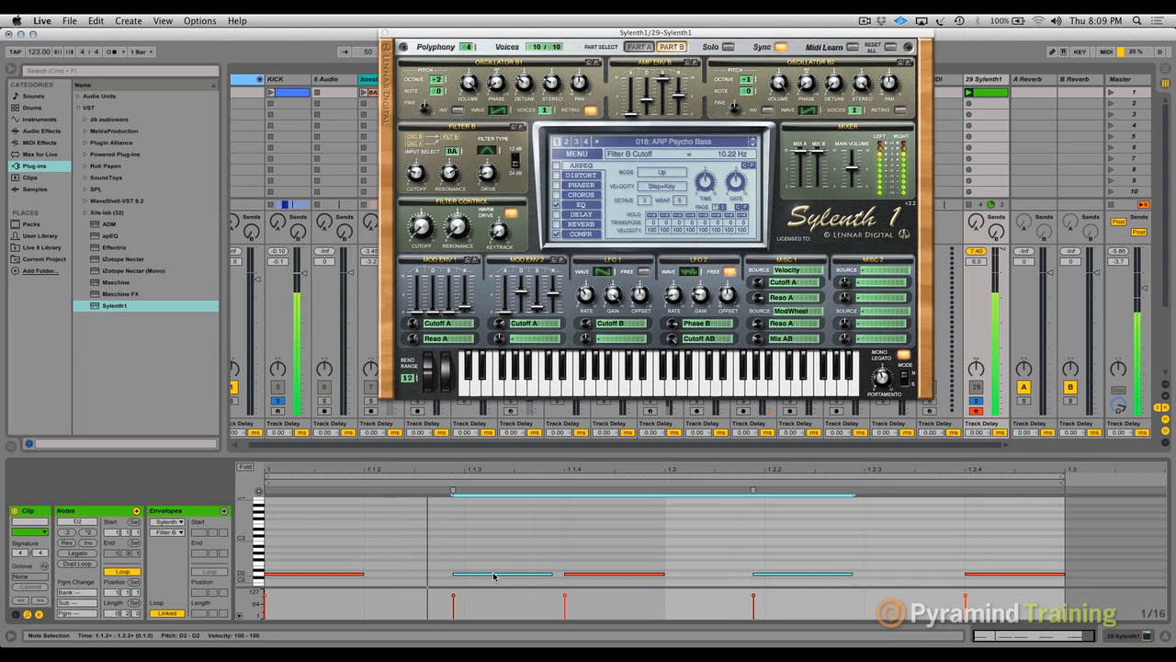
key("Tab")
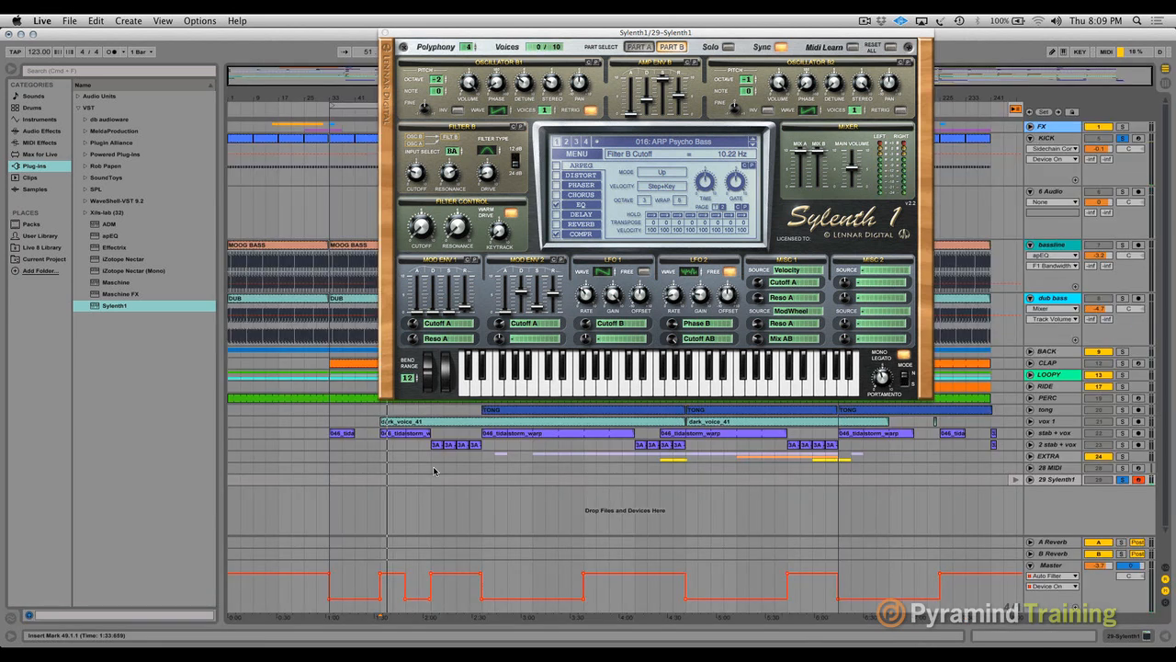
key("Tab")
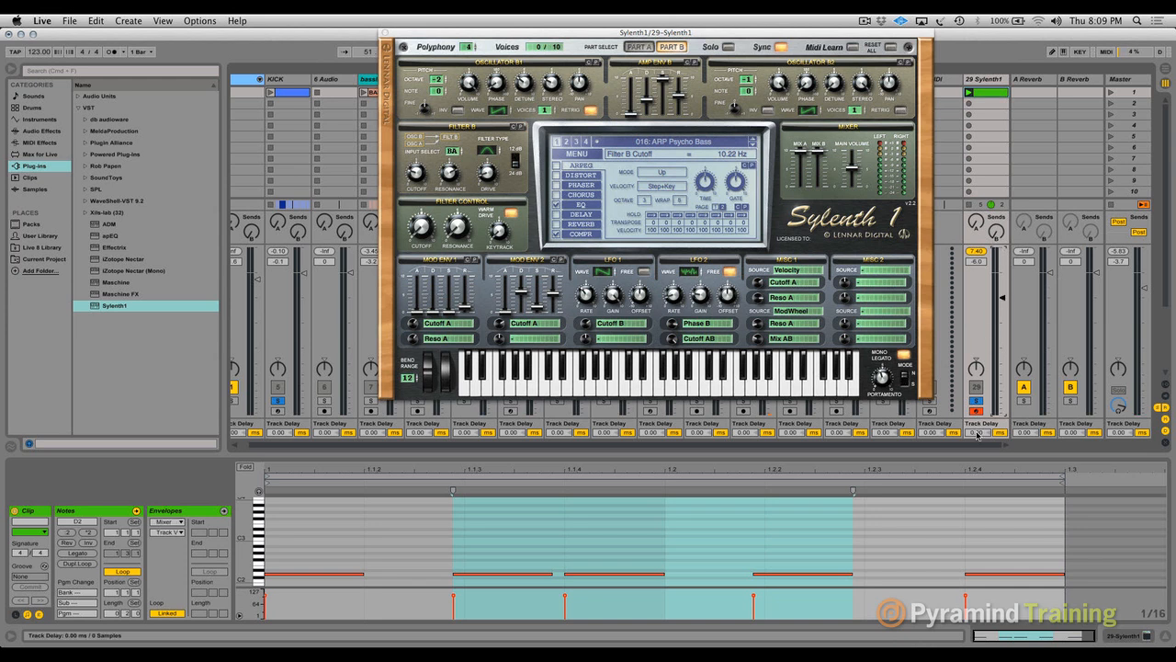
key("Tab")
key("Tab")
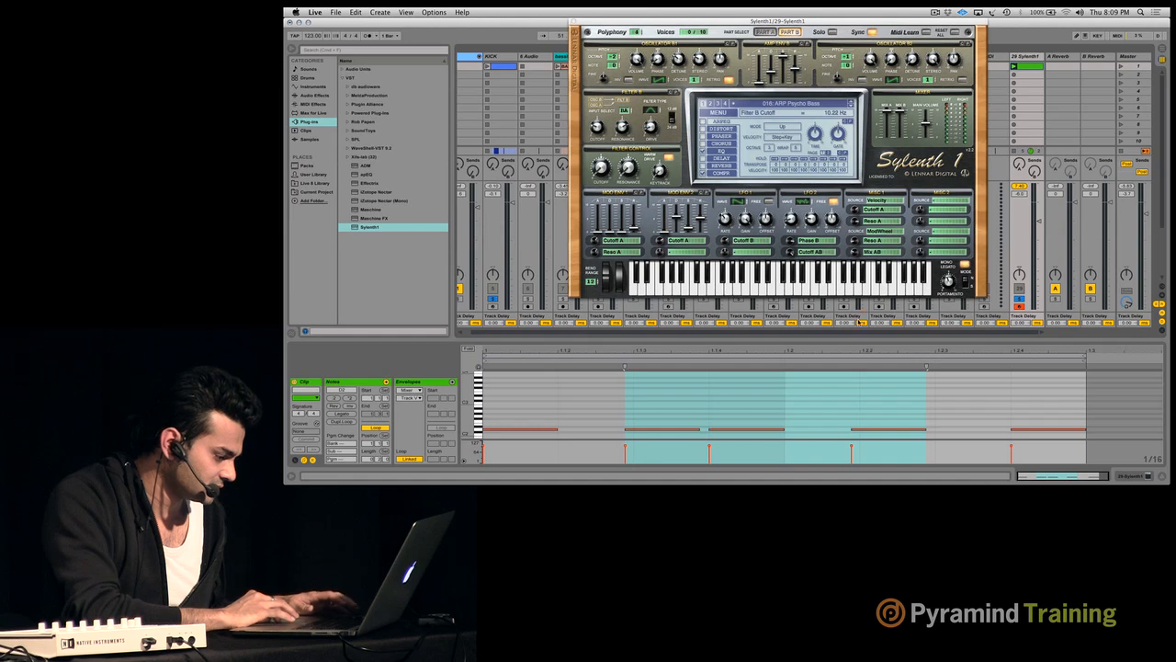
left_click(860, 404)
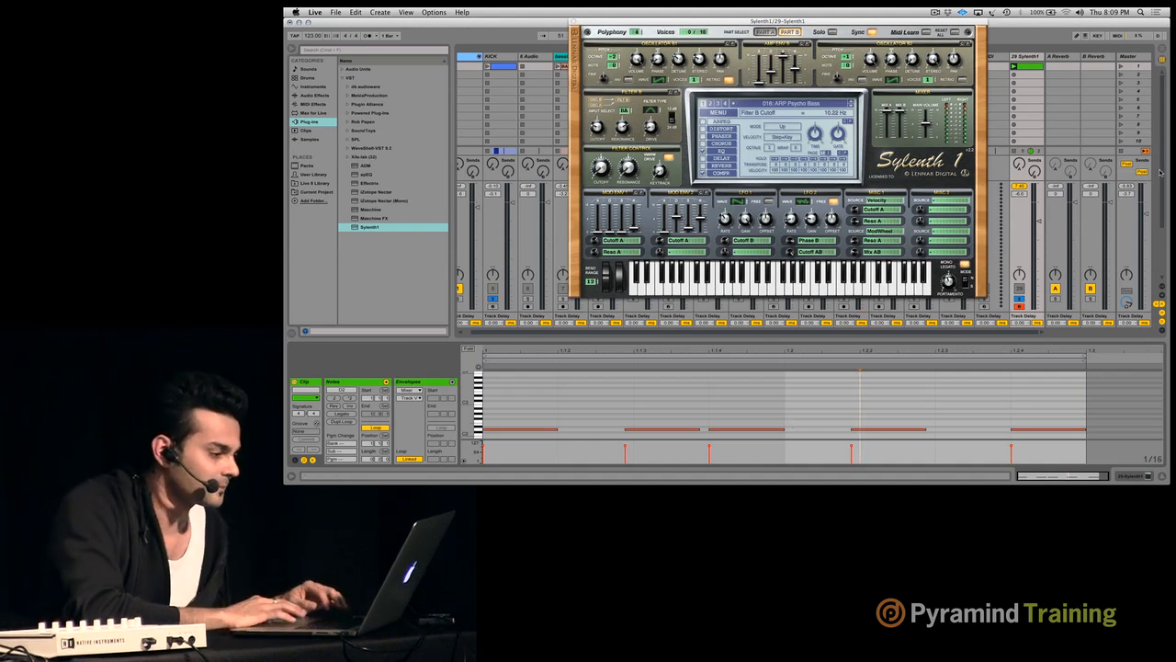
- Delete the Sylenth1 track and fold the bassline track in the arrangement
left_click(1025, 59)
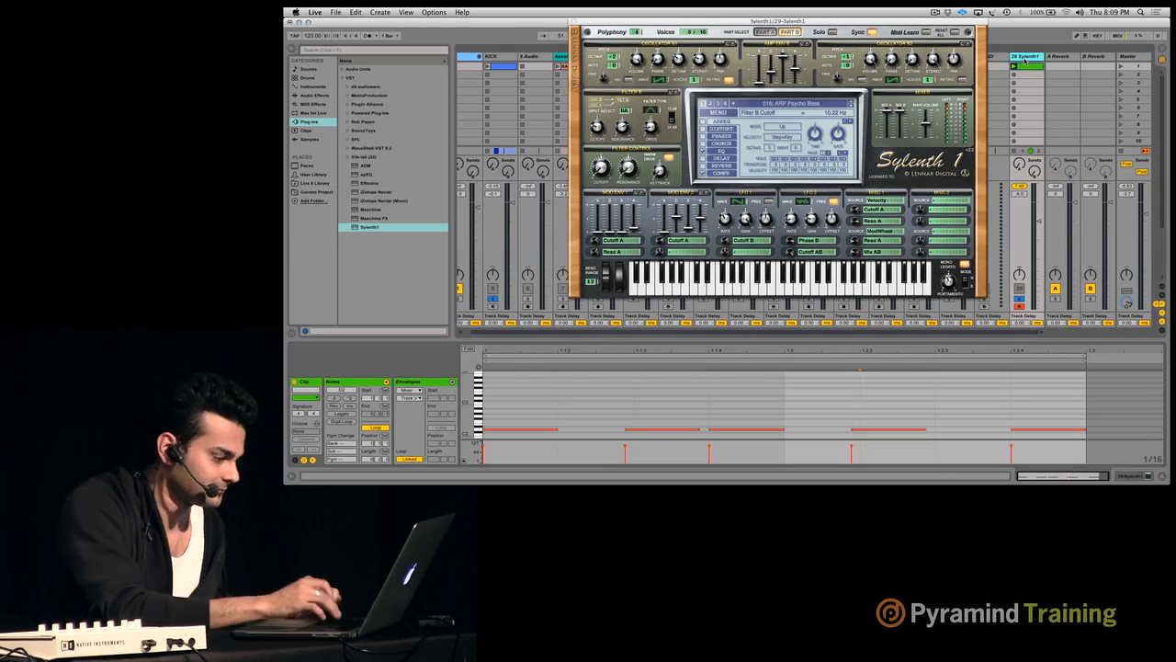
key("Delete")
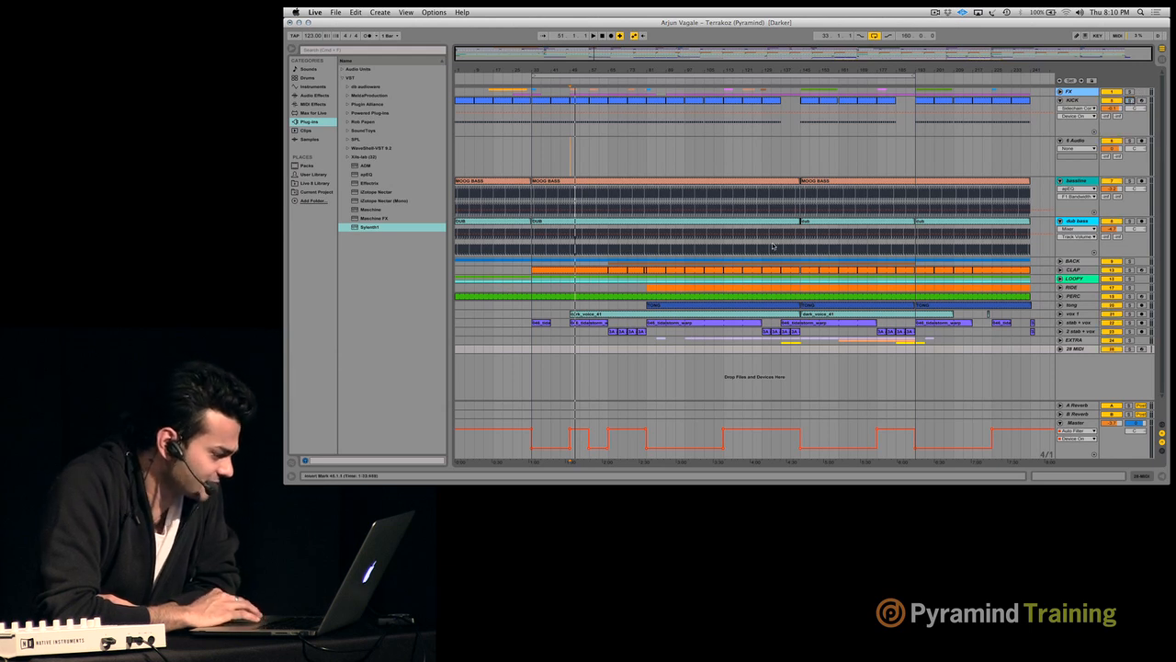
left_click(1059, 182)
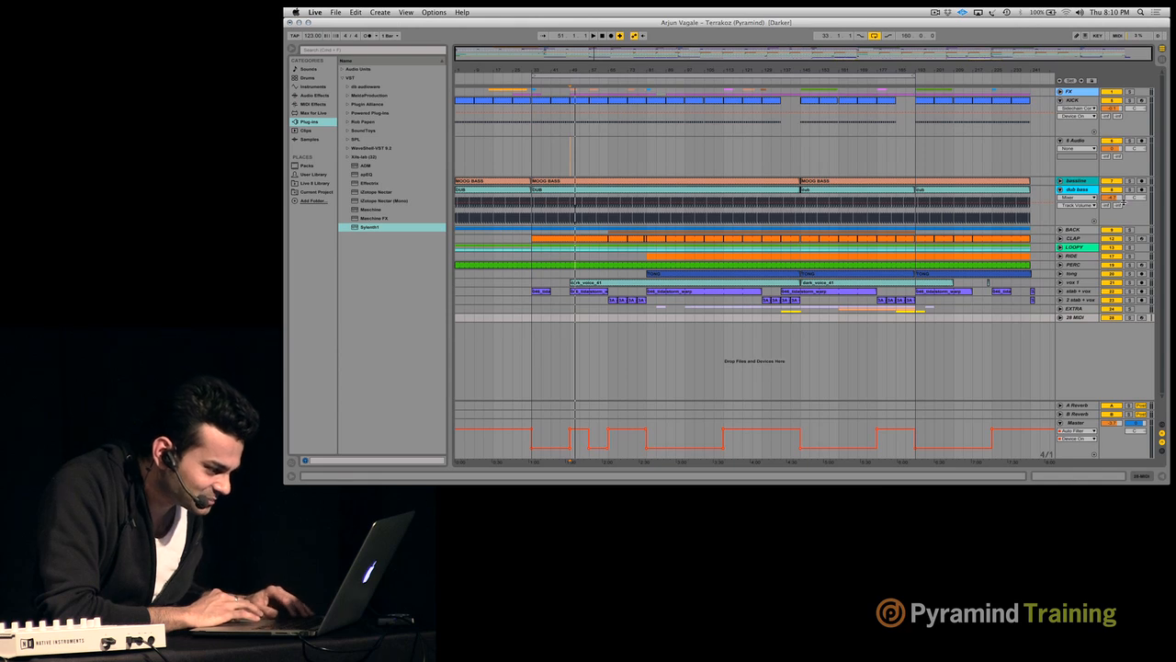
- Play the arrangement with the CLAP track soloed and open the apEQ on that track
key("space")
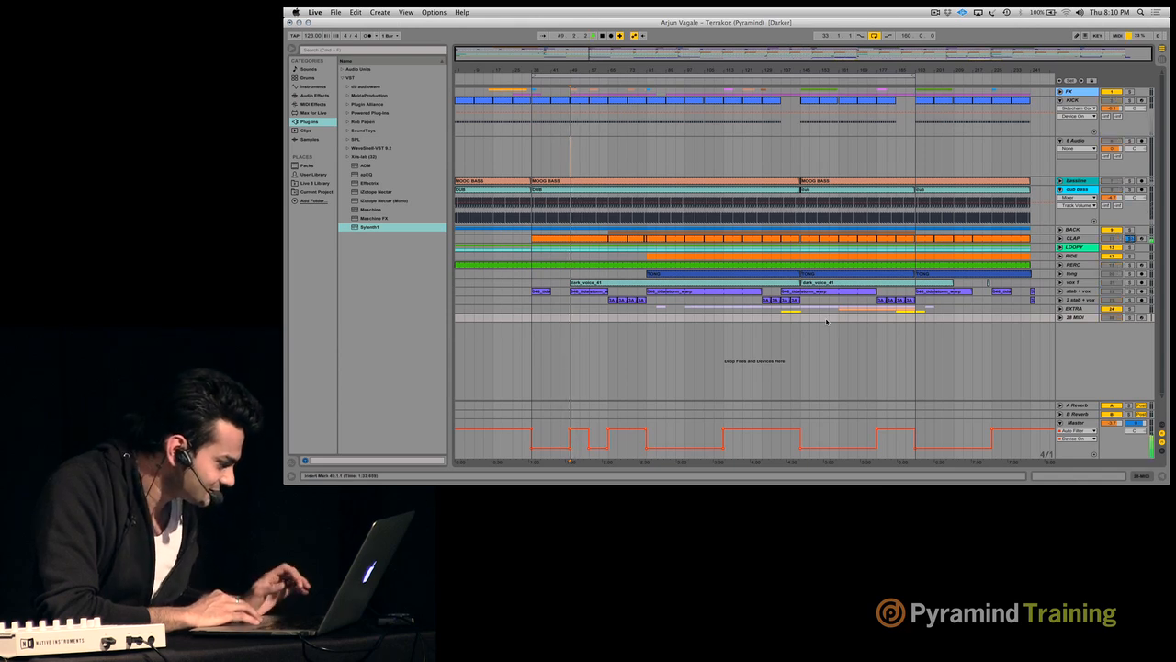
key("Tab")
left_click(683, 58)
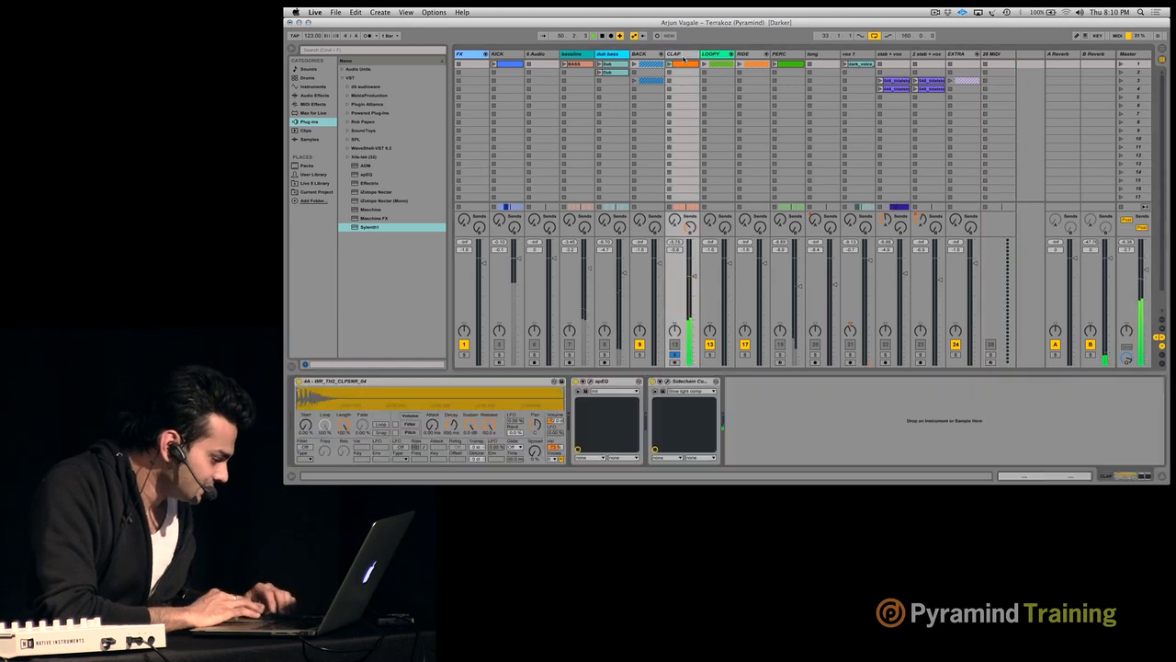
left_click(591, 381)
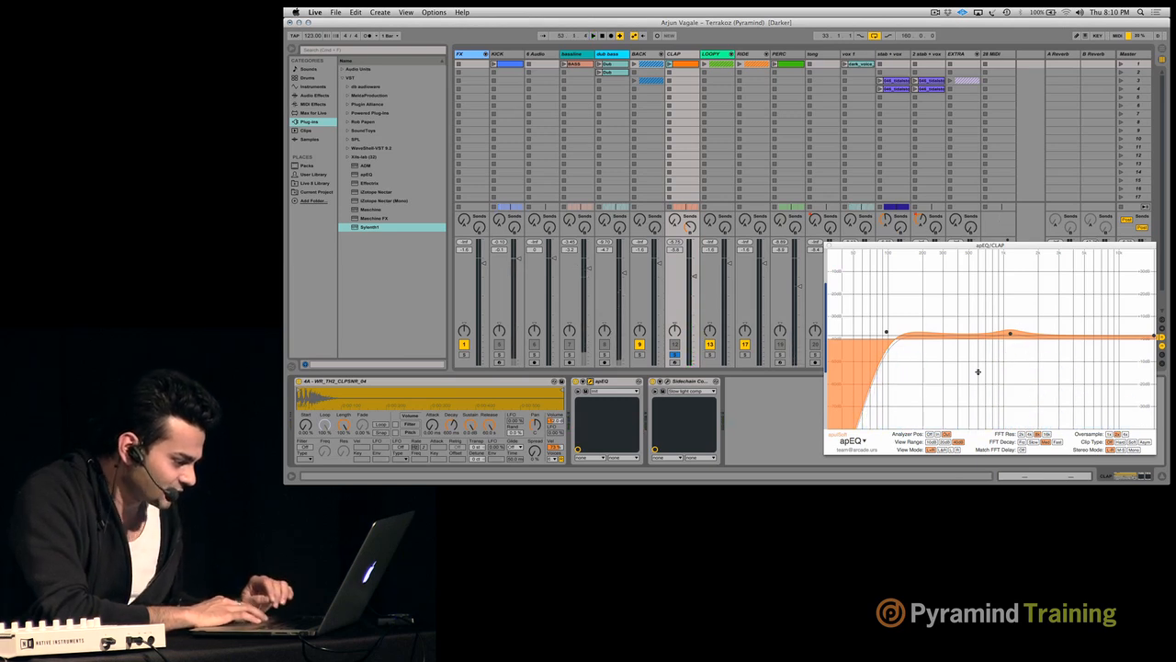
- Sweep the CLAP apEQ highpass band up to about 520 Hz and back, settling it at 127.07 Hz
left_click_drag(891, 334, 971, 338)
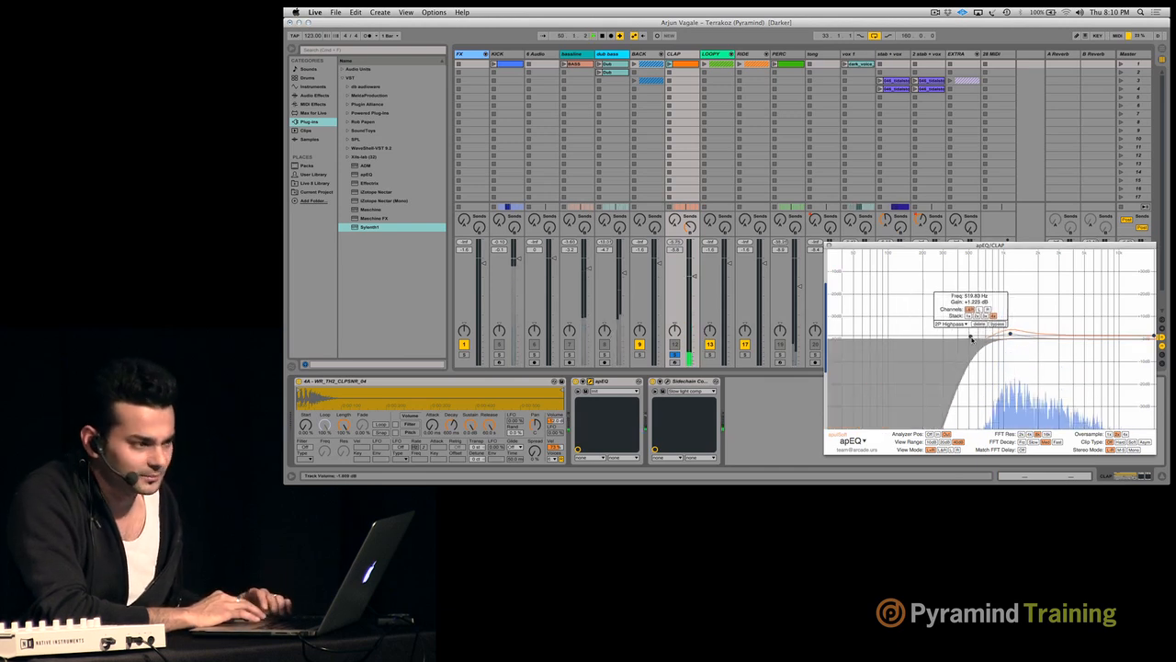
left_click_drag(972, 338, 892, 339)
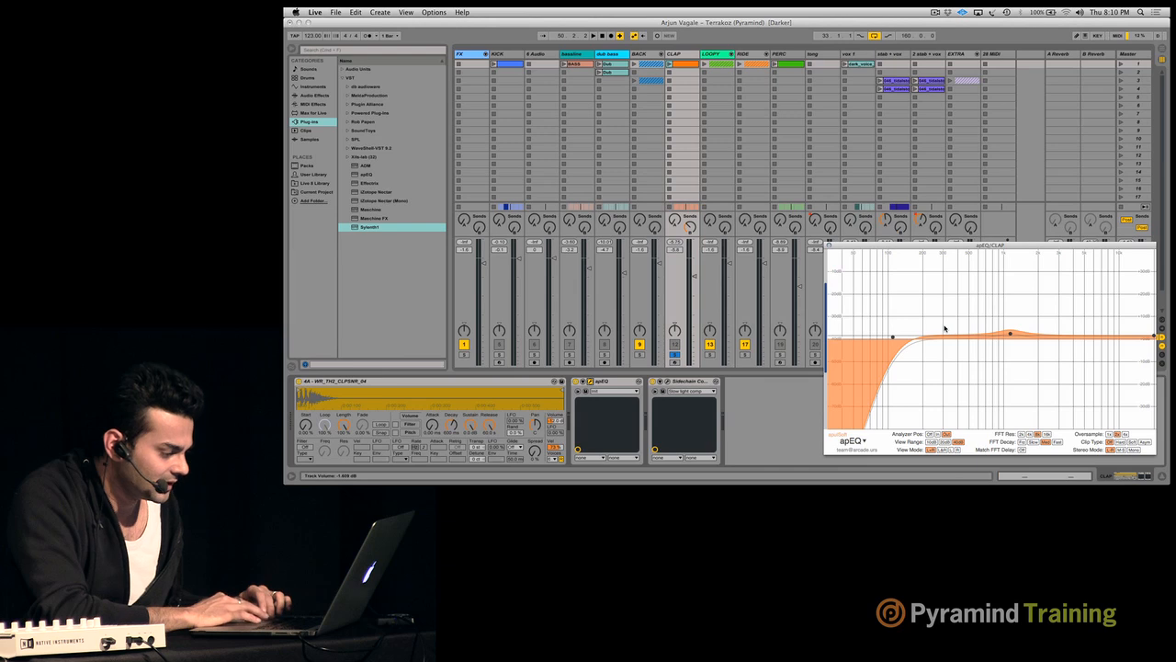
key("space")
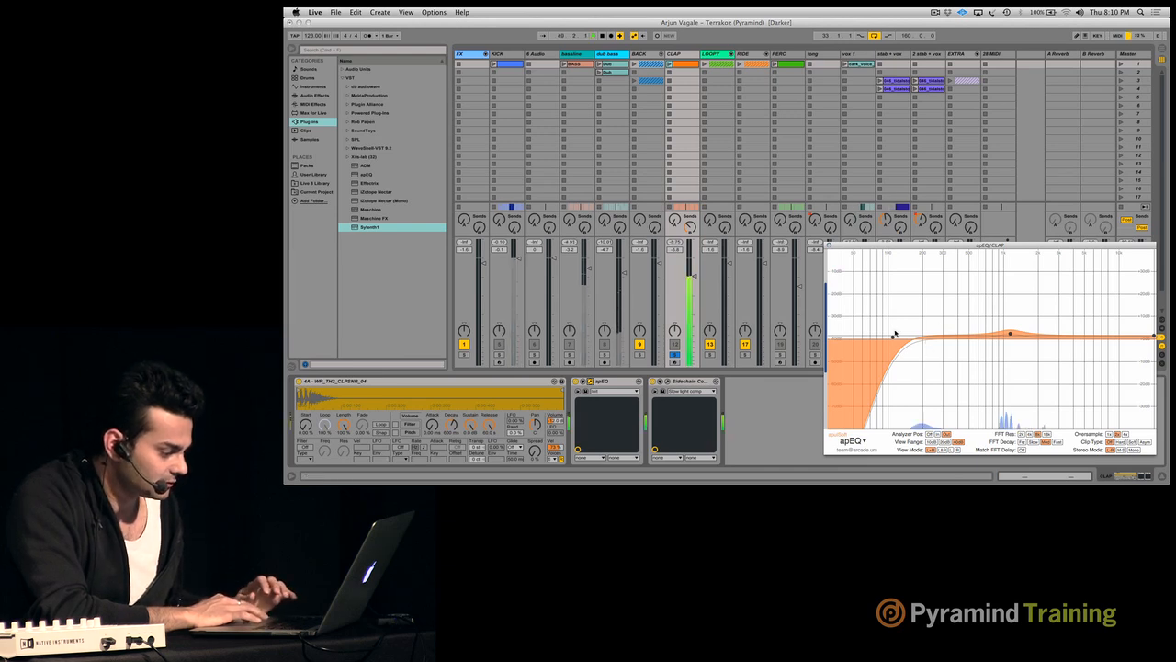
mouse_move(894, 337)
left_mouse_down()
mouse_move(871, 407)
mouse_move(883, 338)
mouse_move(900, 338)
left_mouse_up()
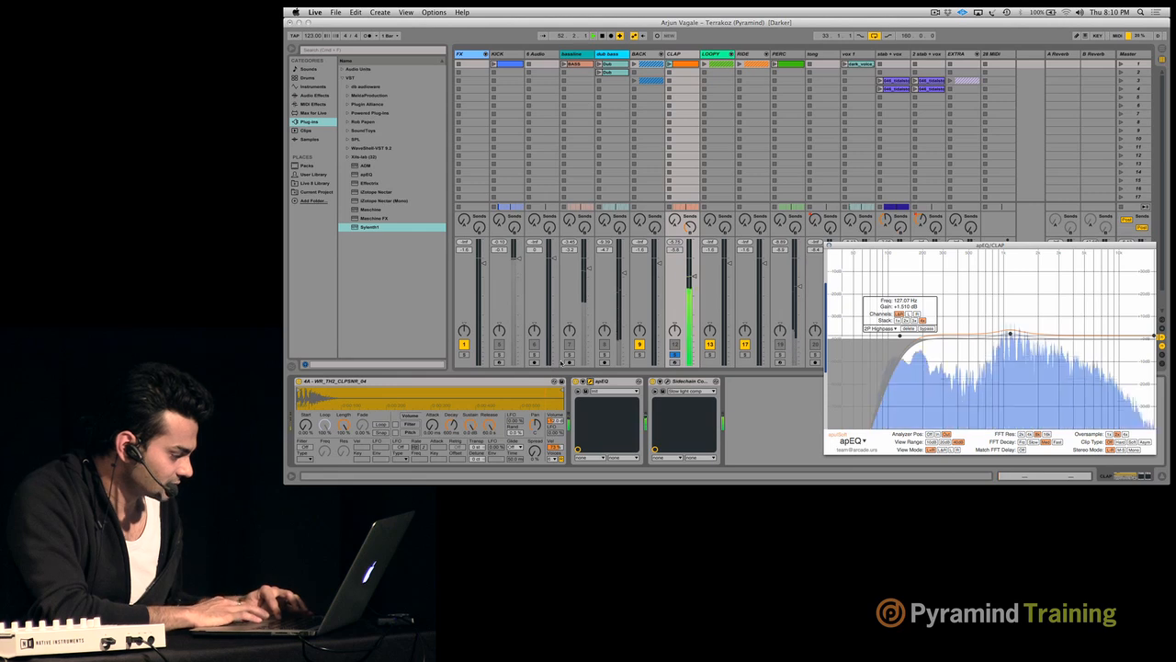
- Solo the KICK alongside the CLAP, move playback to bar 37 in the arrangement and raise the system volume
left_click(500, 356, "super")
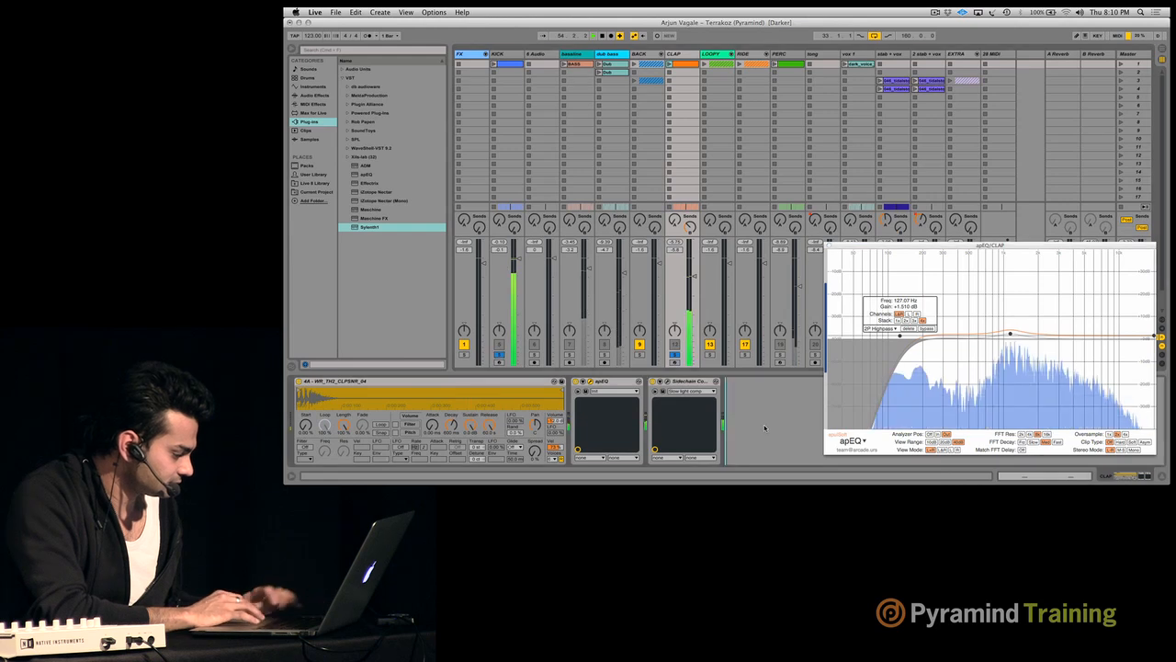
key("Tab")
left_click(541, 433)
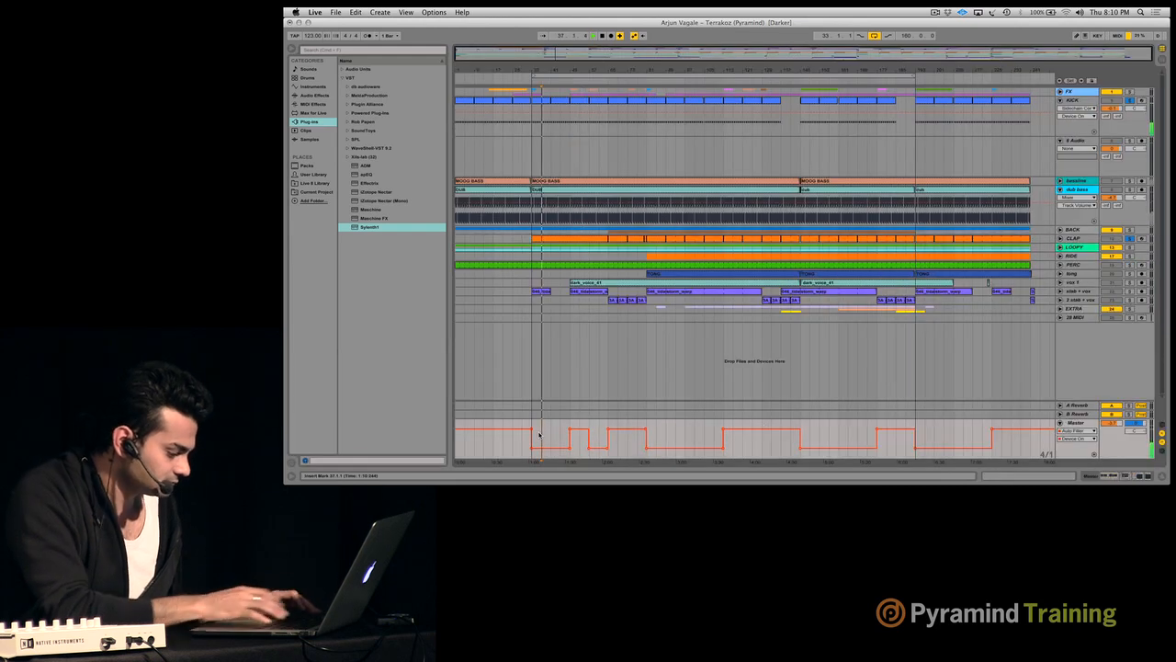
key("XF86AudioRaiseVolume")
key("Tab")
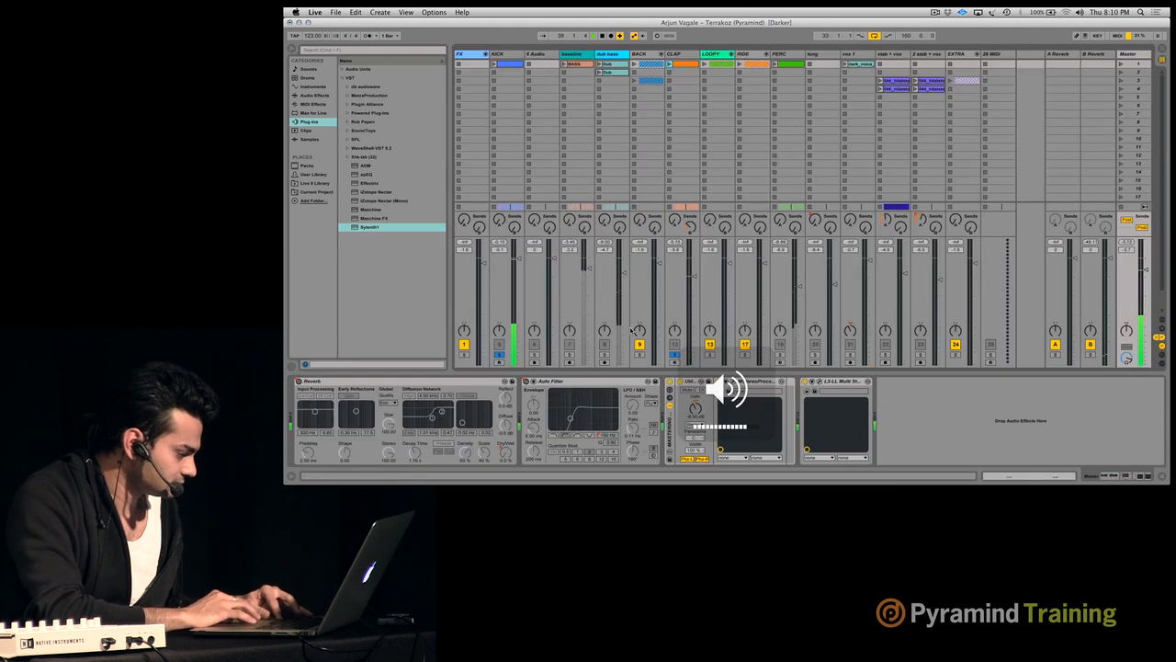
- Open the CLAP track's Sidechain Compressor, place its window above the EQ window and toggle playback
left_click(686, 62)
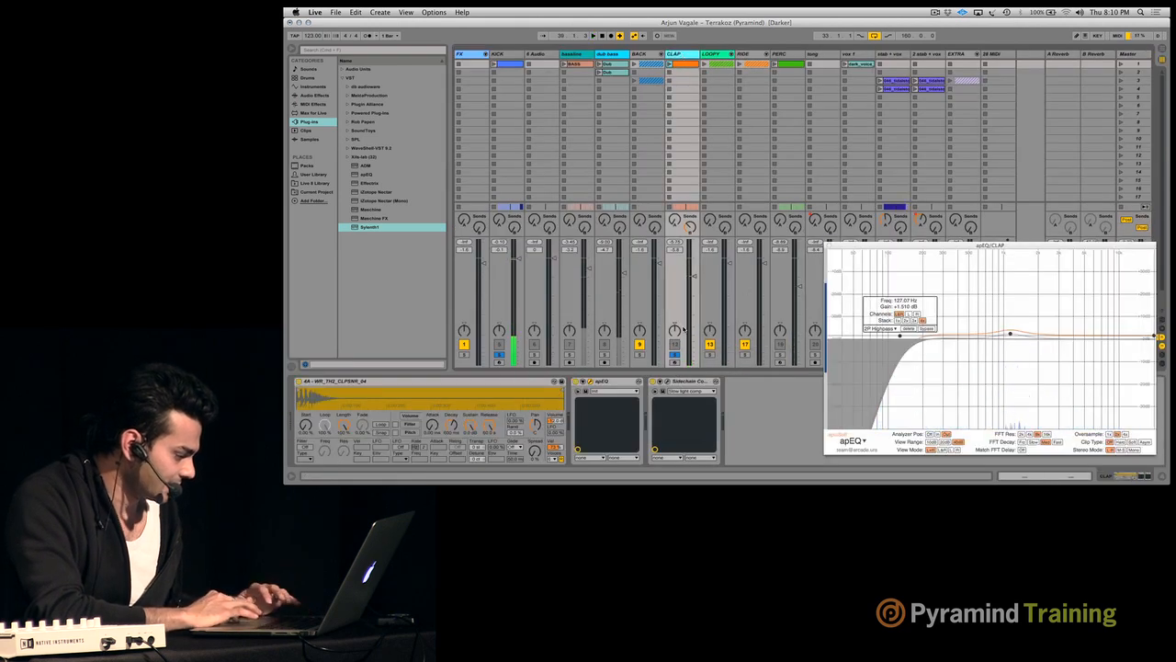
left_click(667, 381)
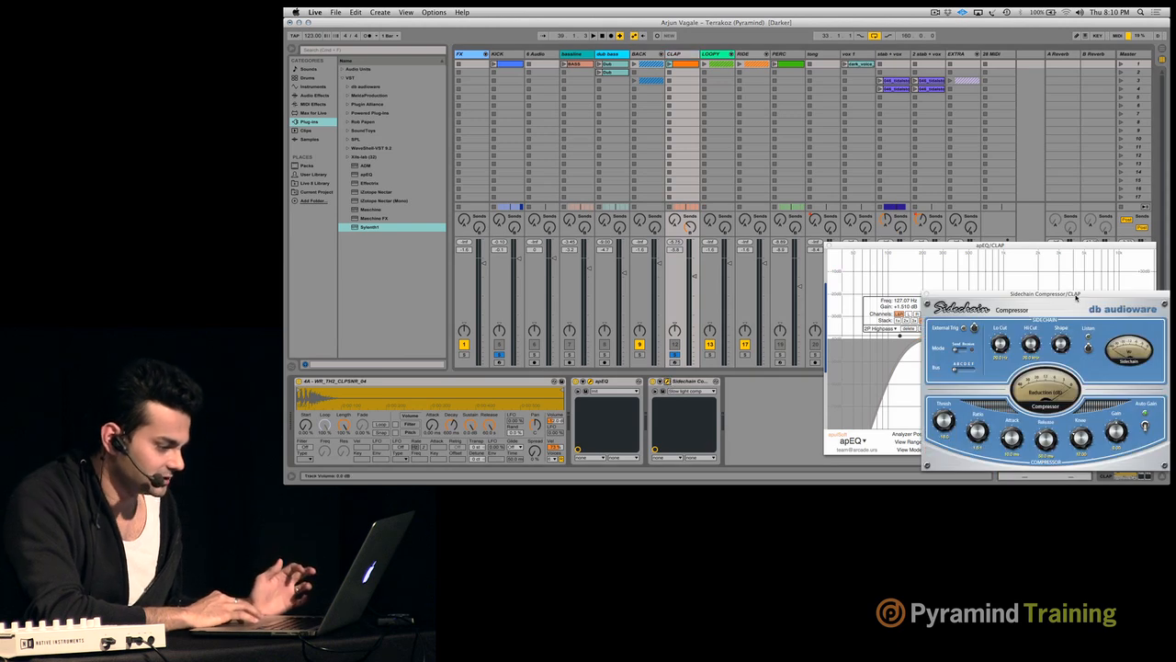
left_click_drag(1068, 295, 1006, 24)
key("space")
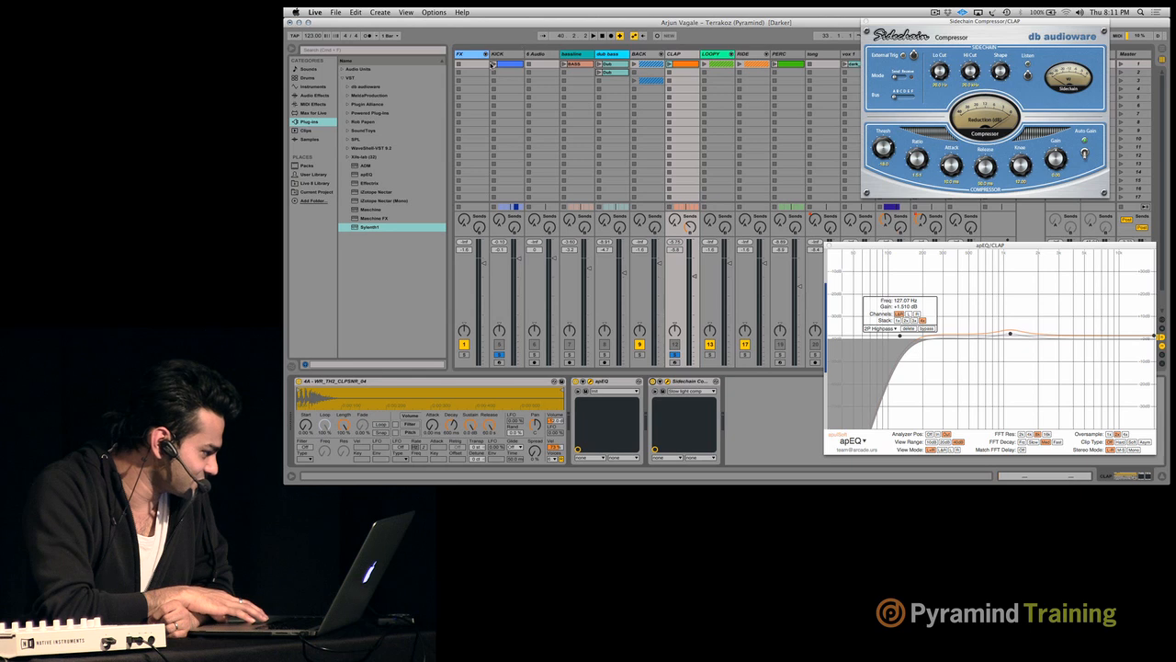
- Step through the device chains of the tracks from KICK to BACK
left_click(499, 56)
key("Right")
key("Right")
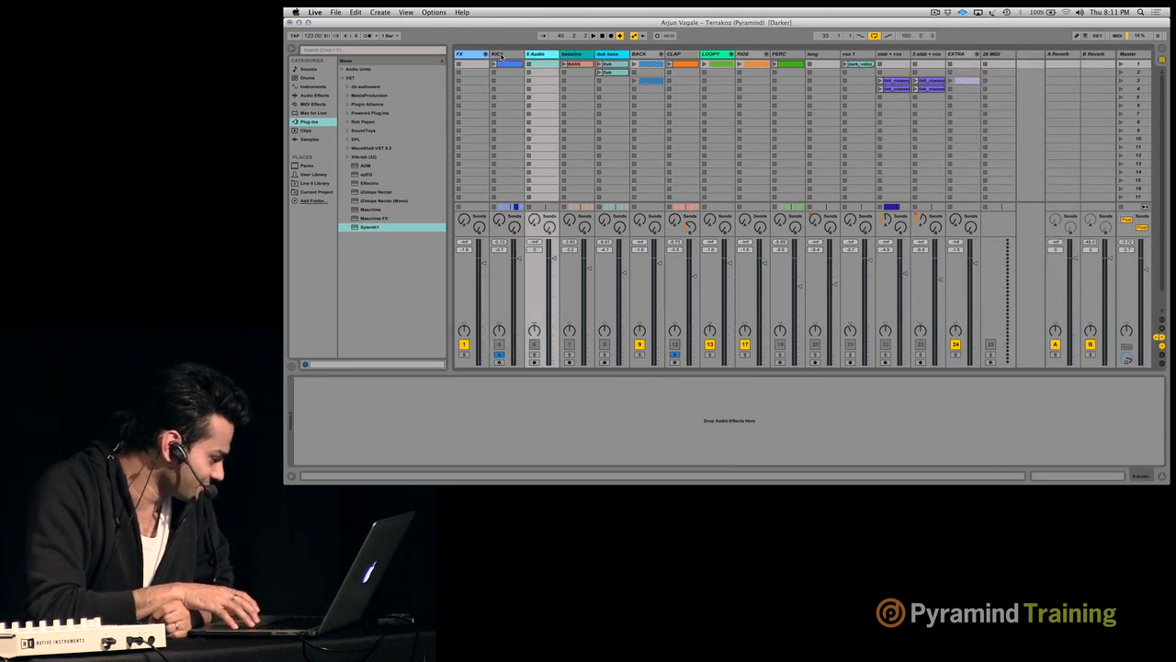
key("Right")
key("Right")
key("Right")
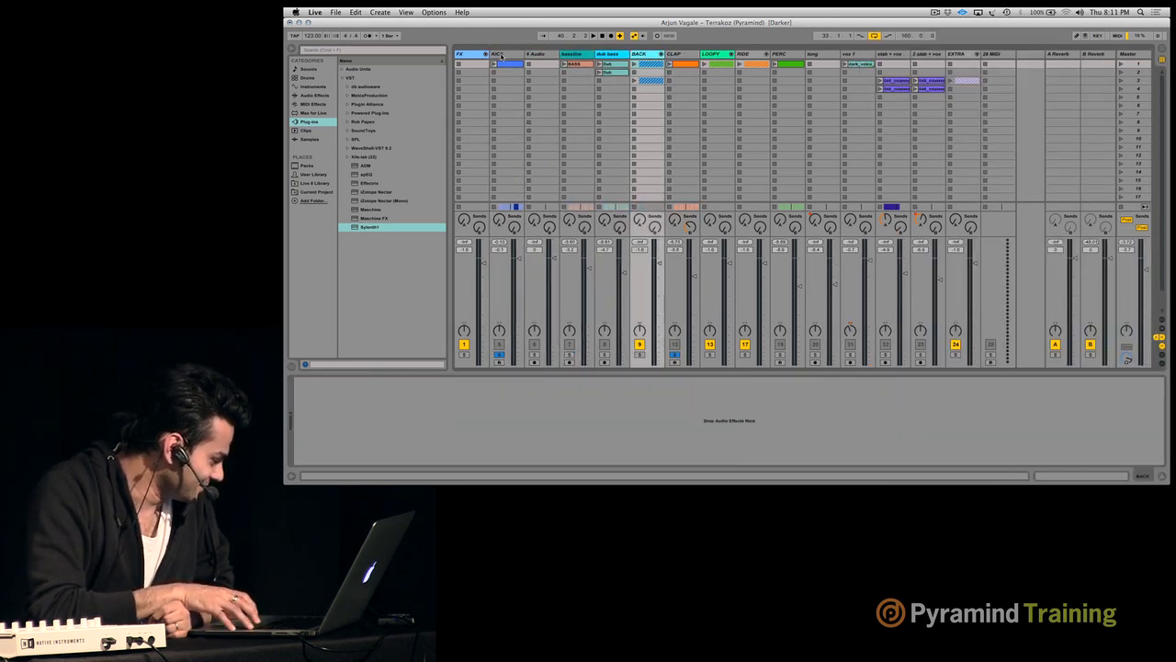
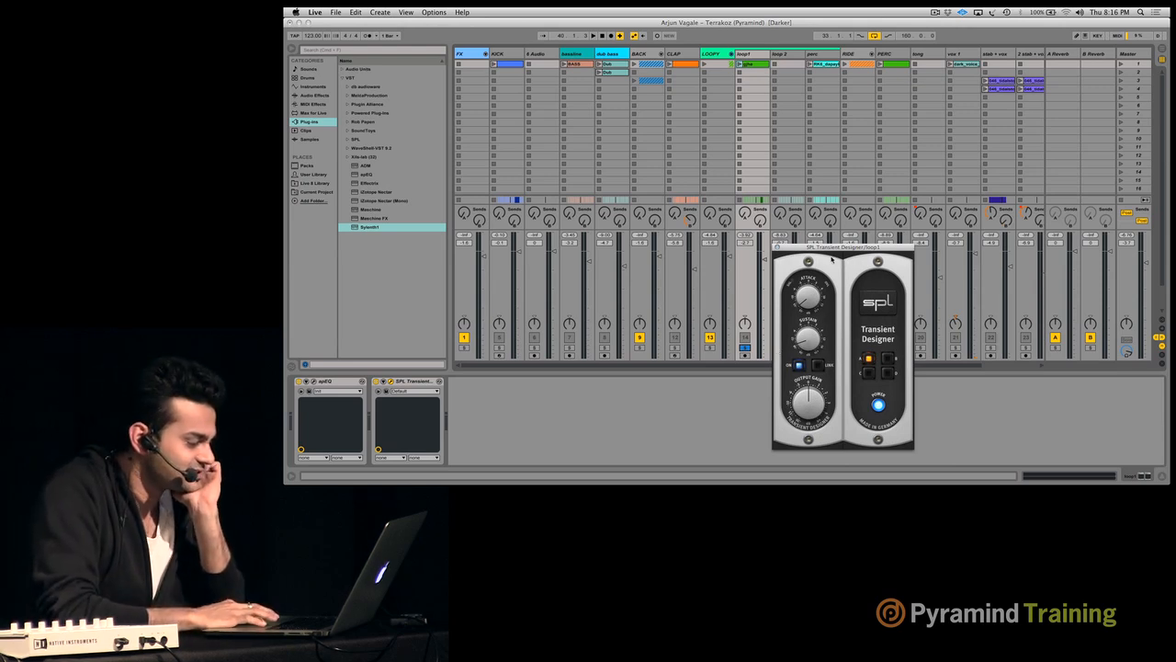
- Move the SPL Transient Designer window aside and show the Master track's device chain
left_click_drag(830, 247, 858, 231)
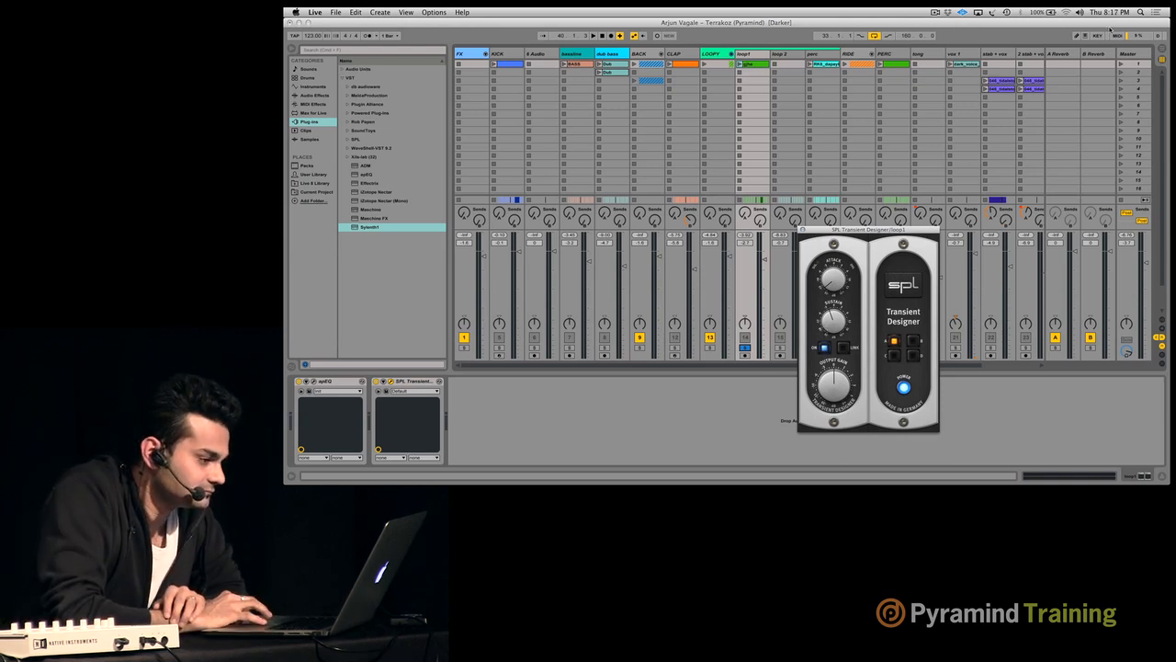
left_click(1132, 54)
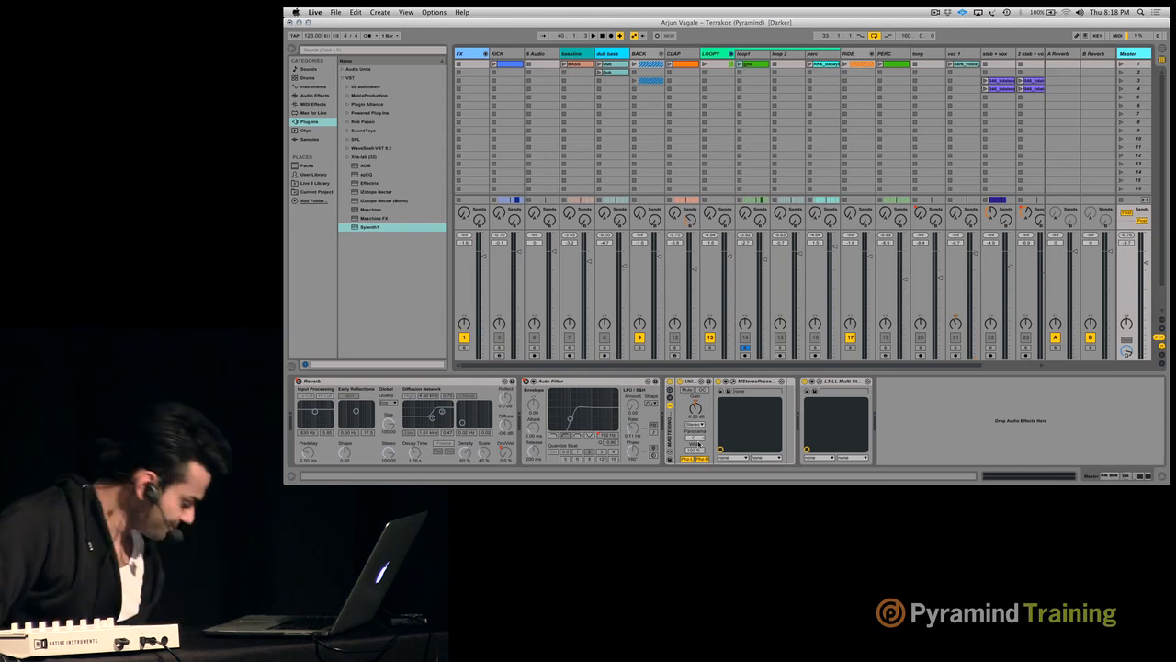
- In the arrangement, move the loop to start at bar 113 with a length of 80 bars
key("Tab")
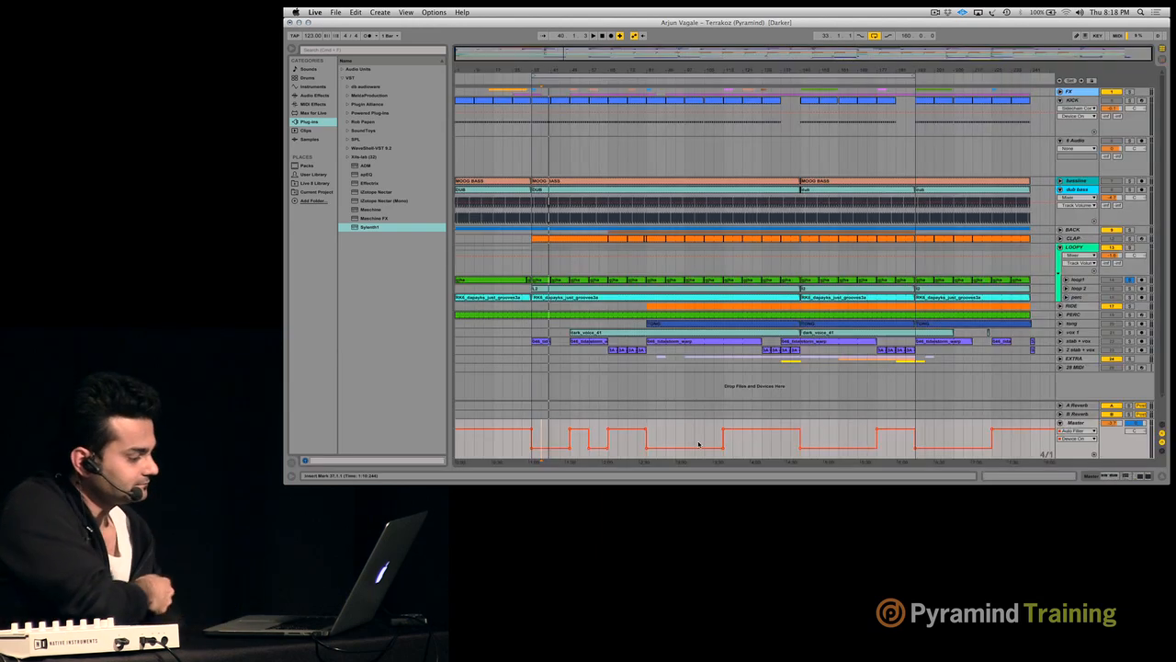
left_click(728, 102)
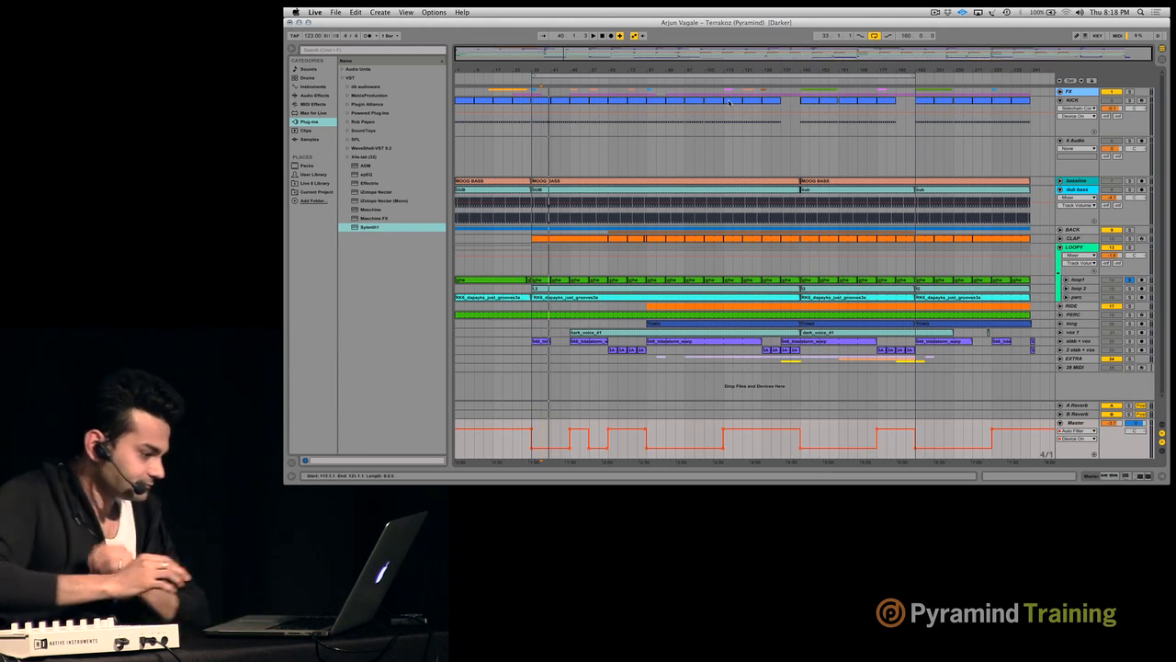
key("z")
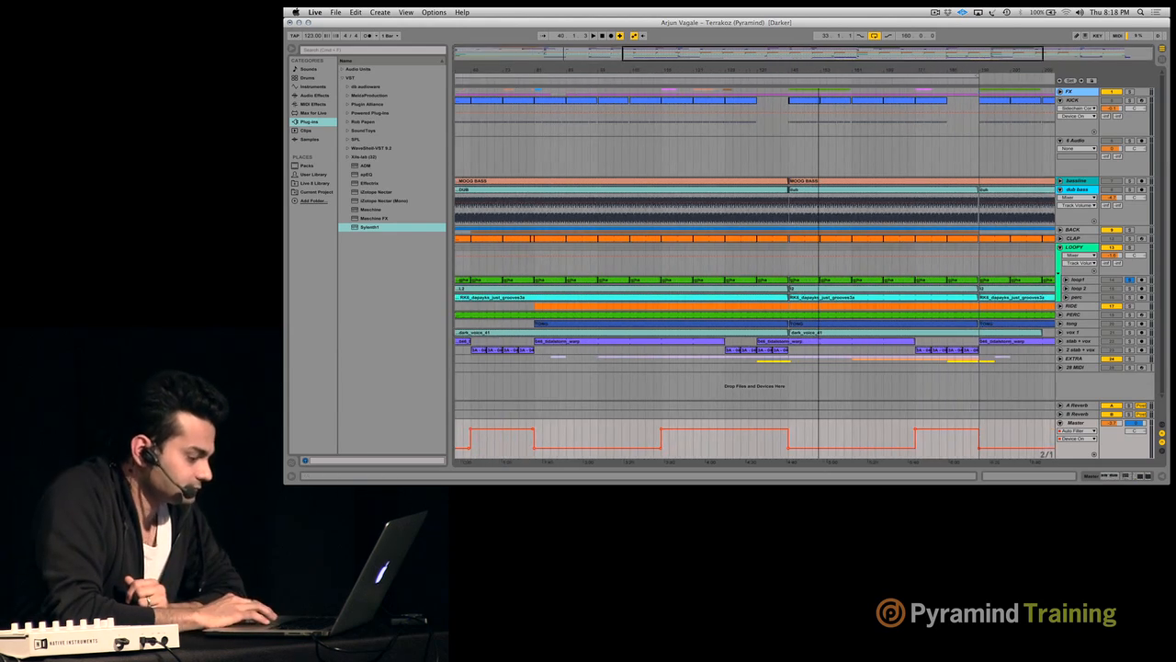
left_click_drag(818, 68, 821, 68)
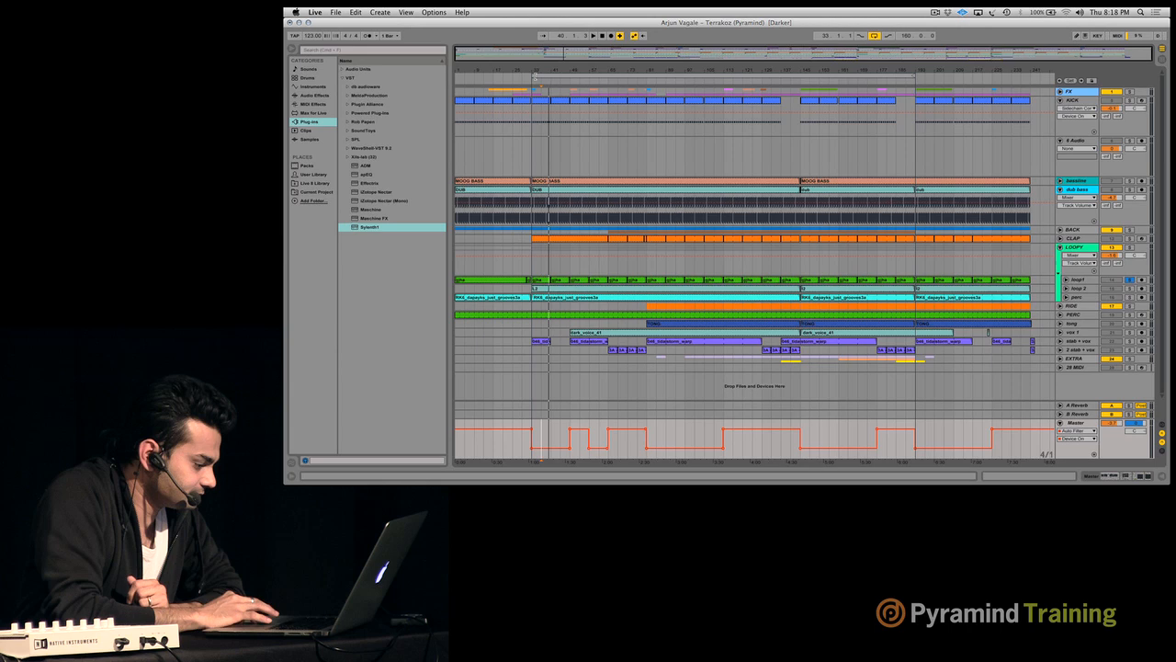
left_click_drag(535, 74, 725, 73)
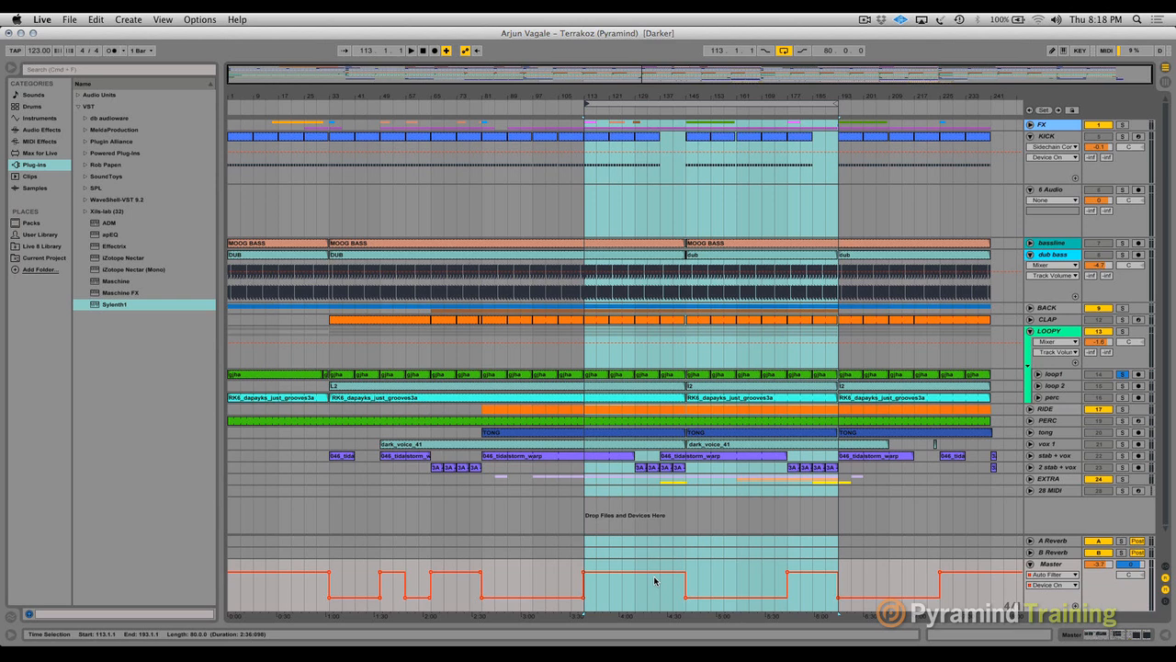
- Briefly unfold the B Reverb track, fold it again and display the Master track's Reverb Dry/Wet automation
left_click(1030, 553)
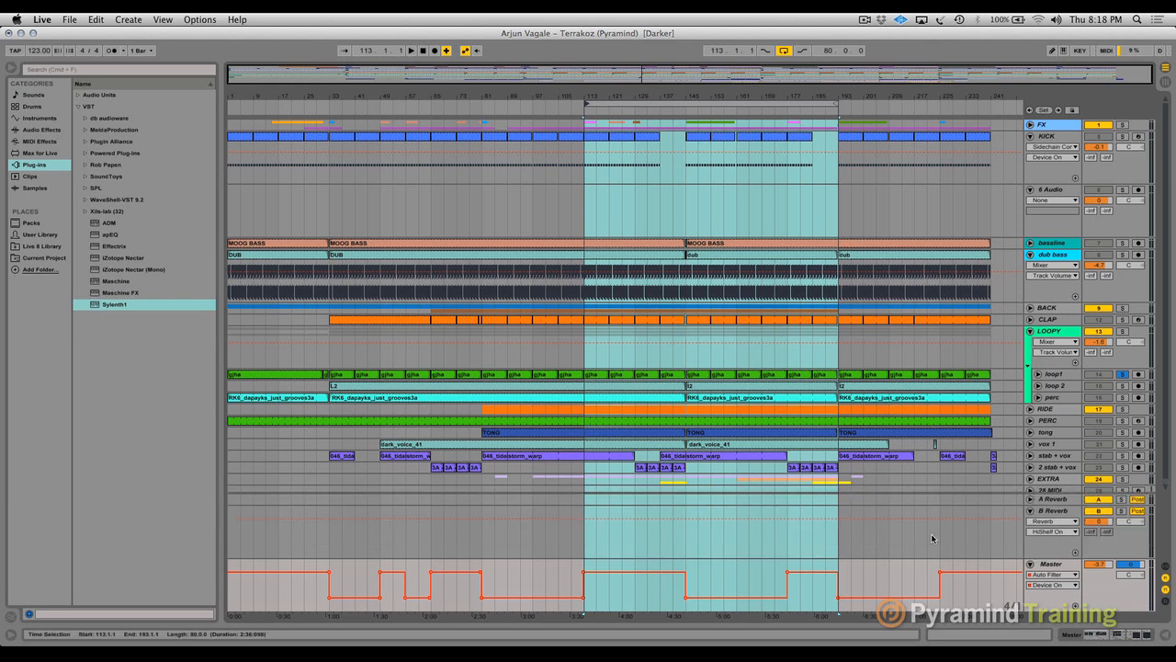
left_click(1031, 512)
left_click(1077, 606)
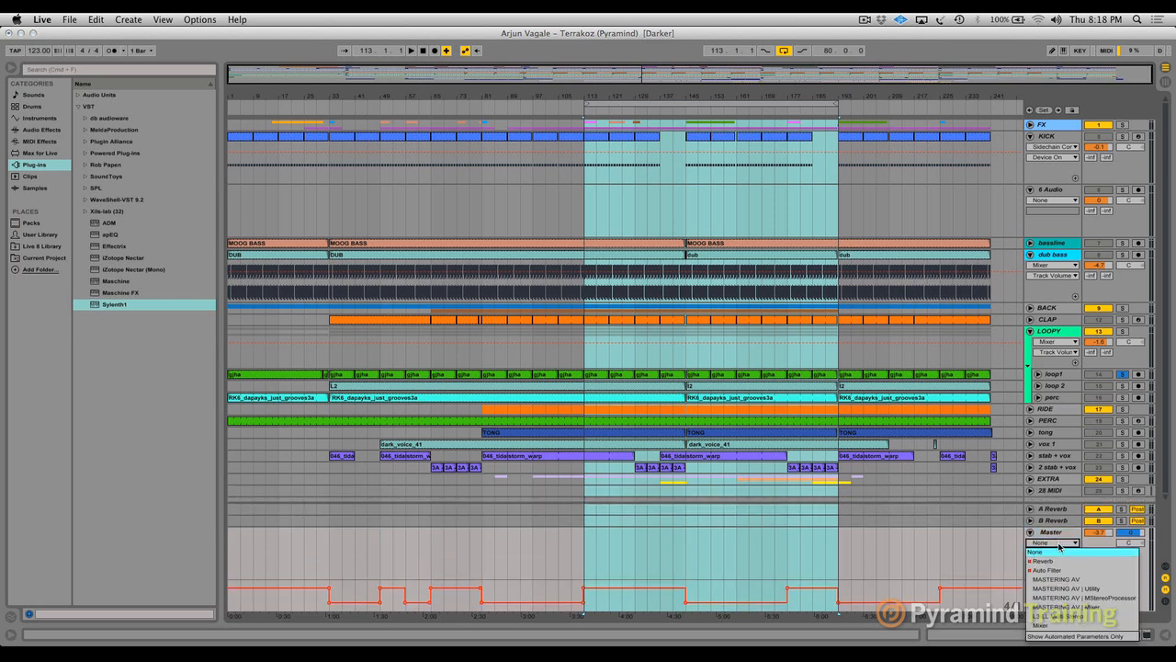
left_click(1054, 542)
left_click(1047, 570)
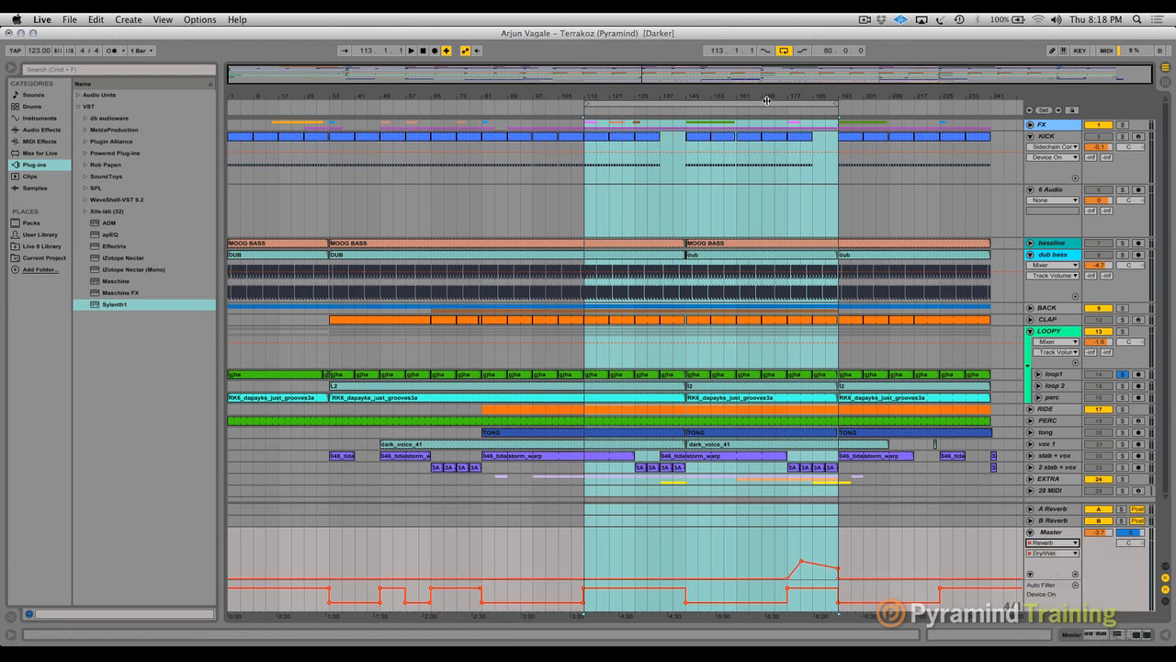
- Raise the system volume, inspect the Master's Auto Filter in the session mixer and return to the arrangement
key("XF86AudioRaiseVolume")
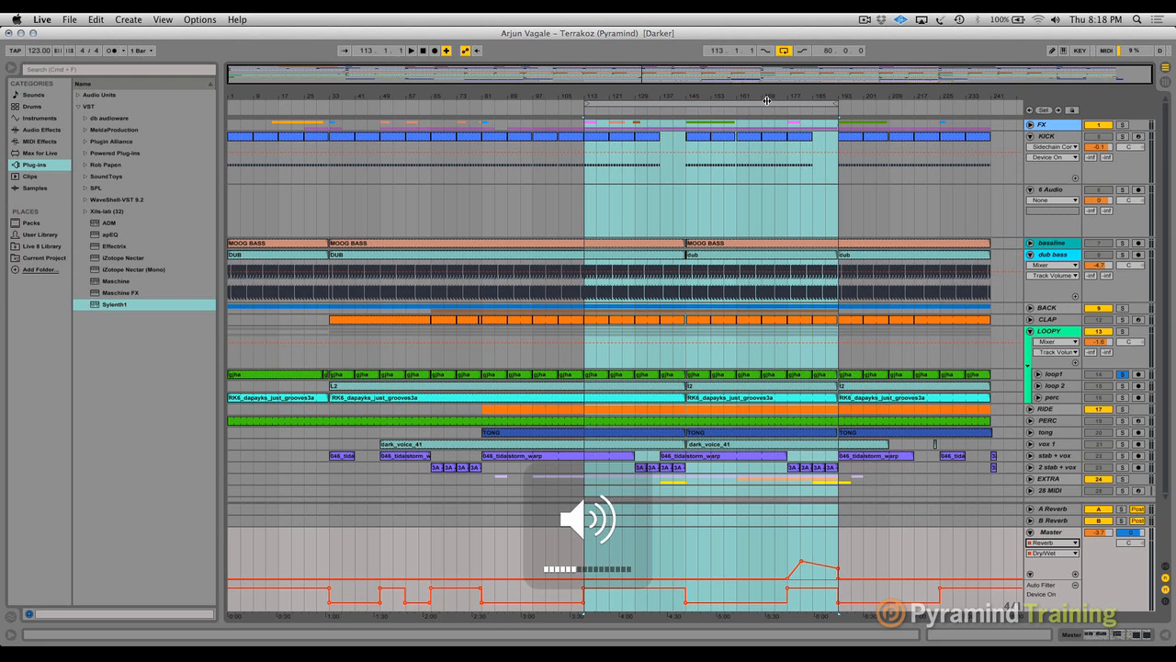
left_click(1165, 83)
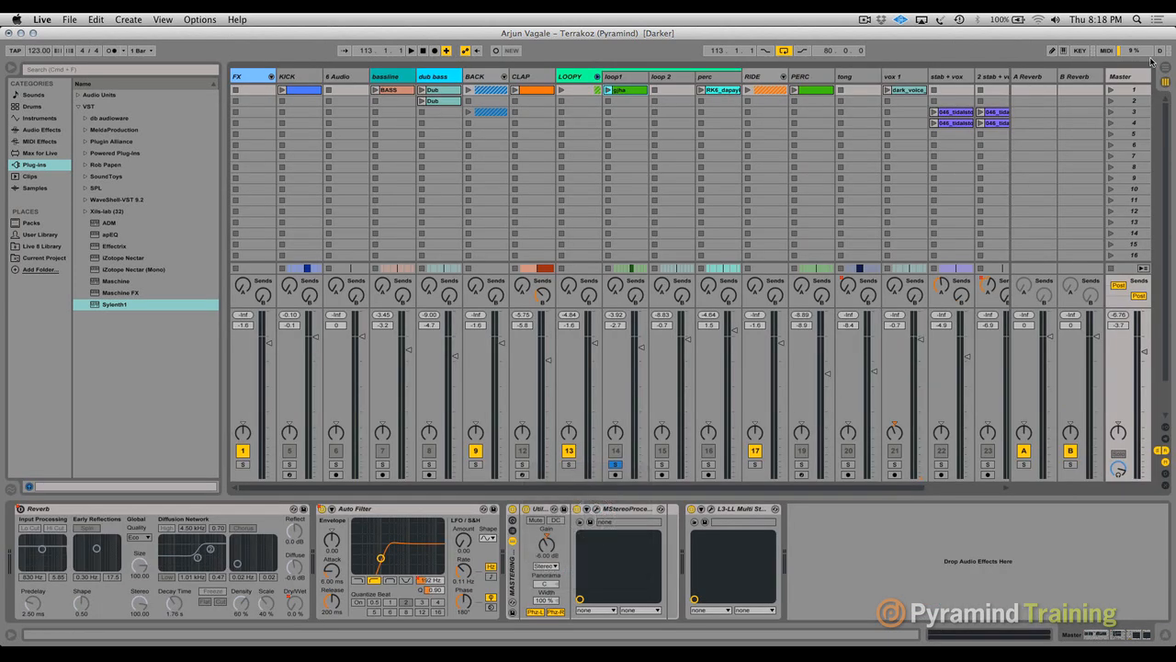
left_click(398, 509)
key("Tab")
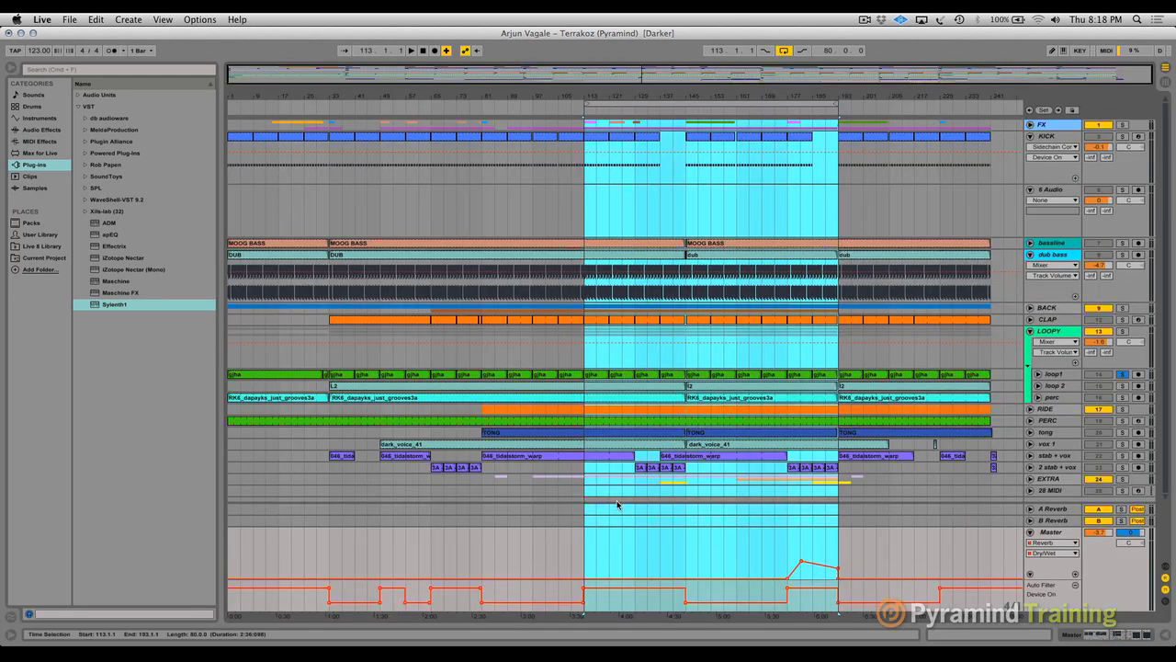
- Play the arrangement from bar 113, unsolo loop1 and adjust the system volume during playback
key("space")
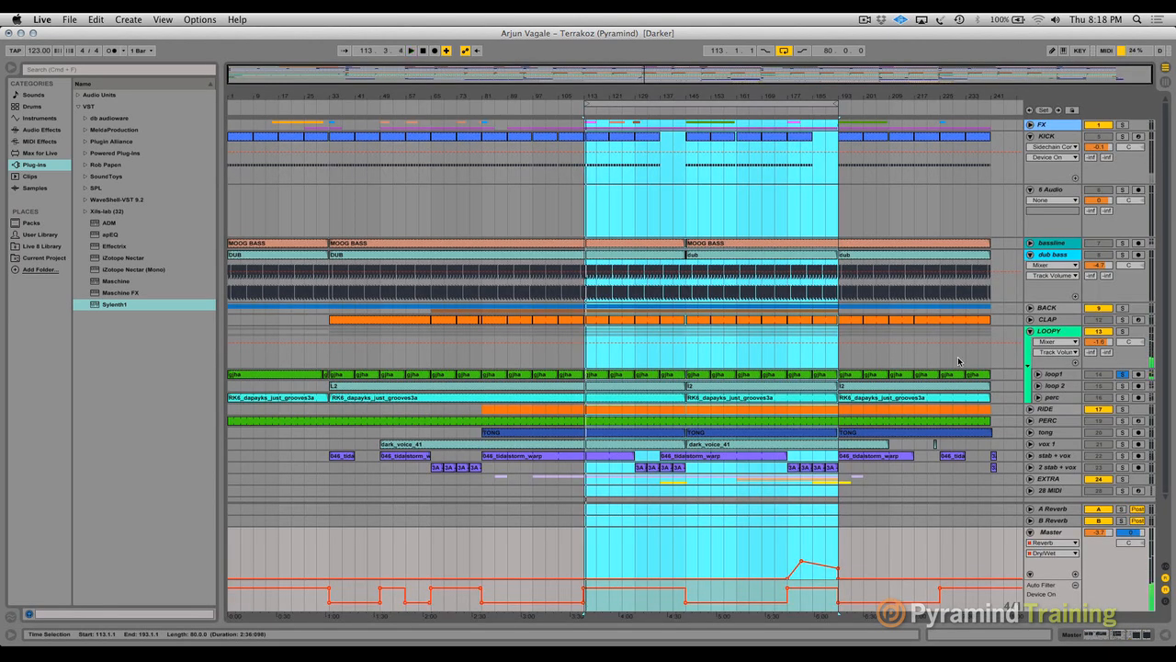
left_click(1122, 374)
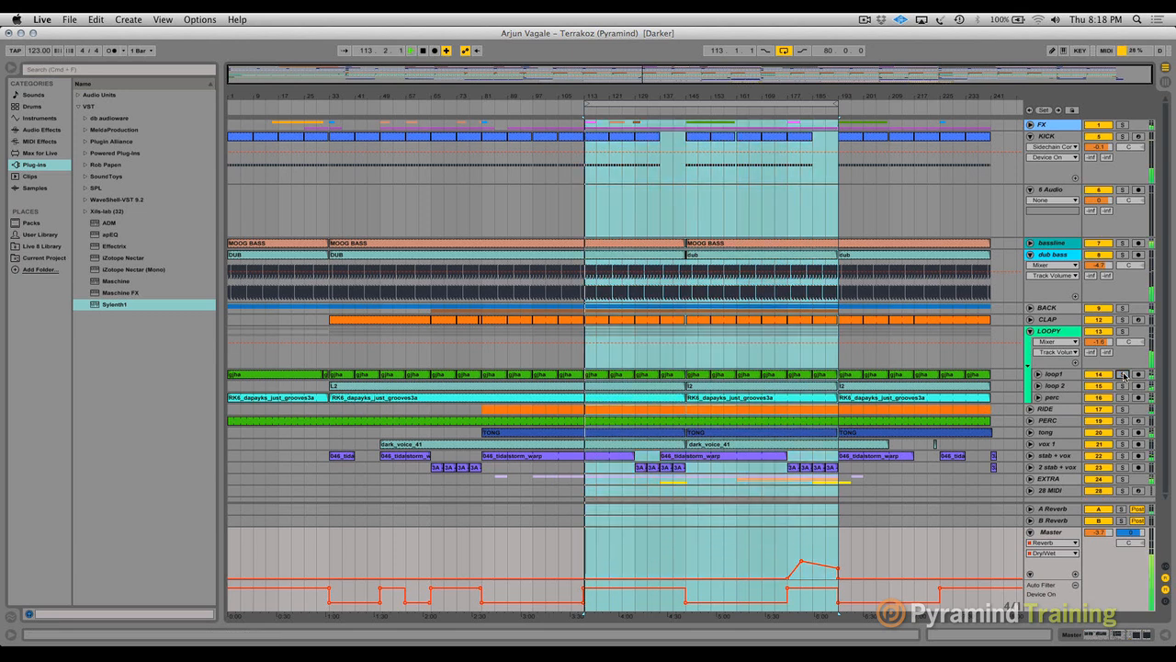
key("XF86AudioRaiseVolume")
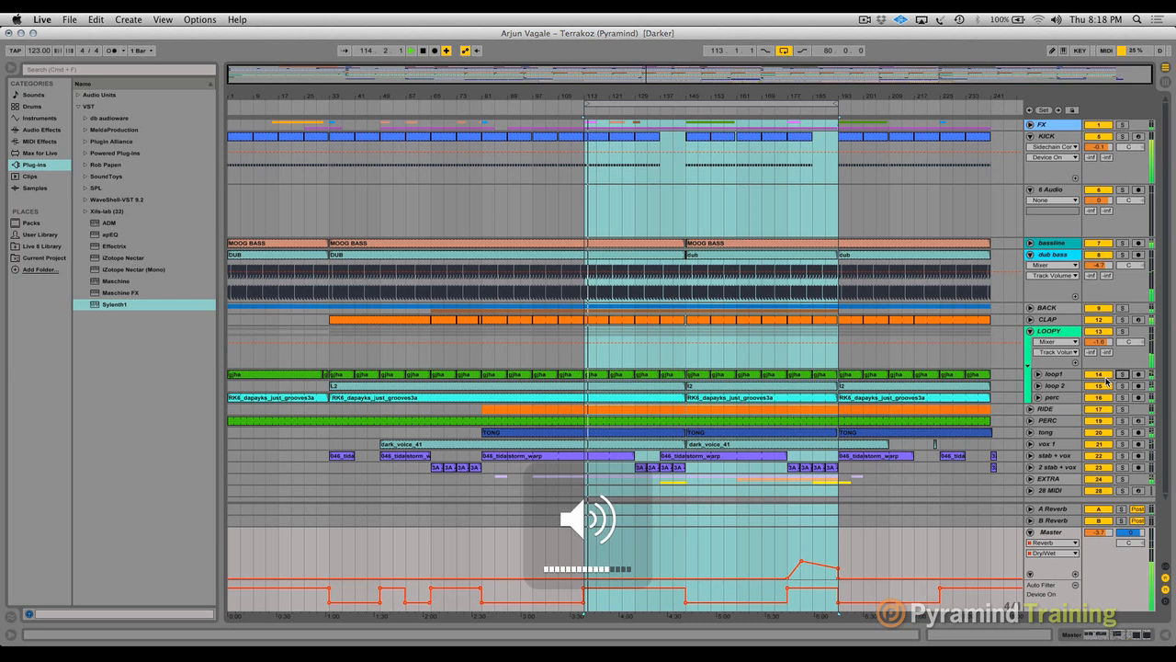
key("XF86AudioLowerVolume")
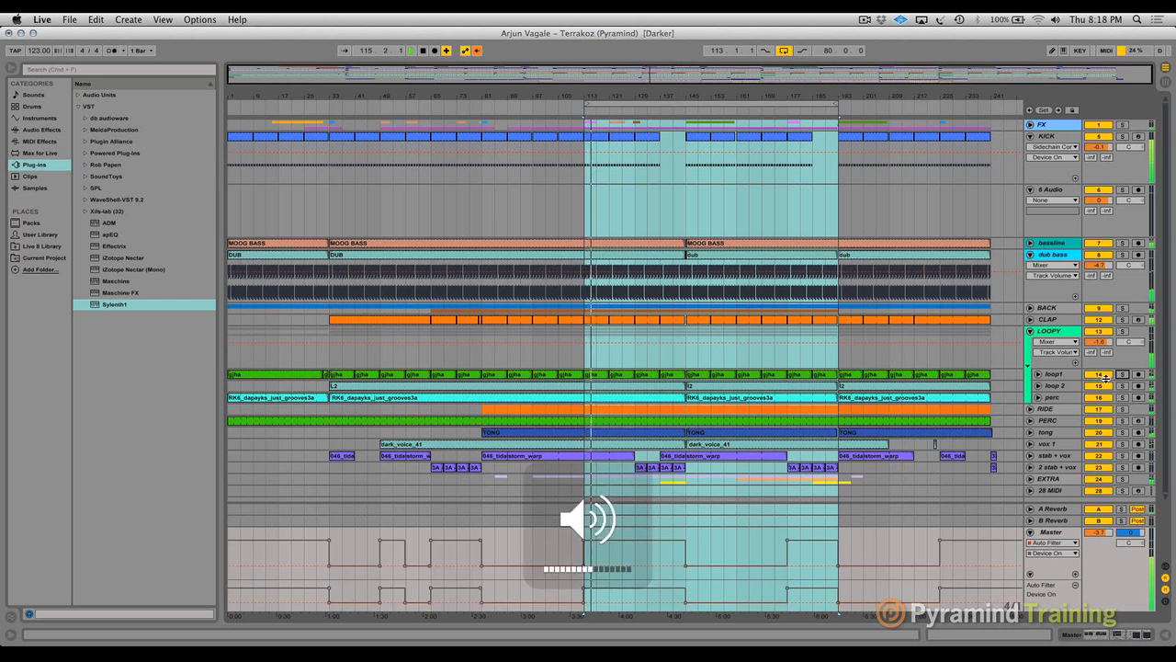
key("space")
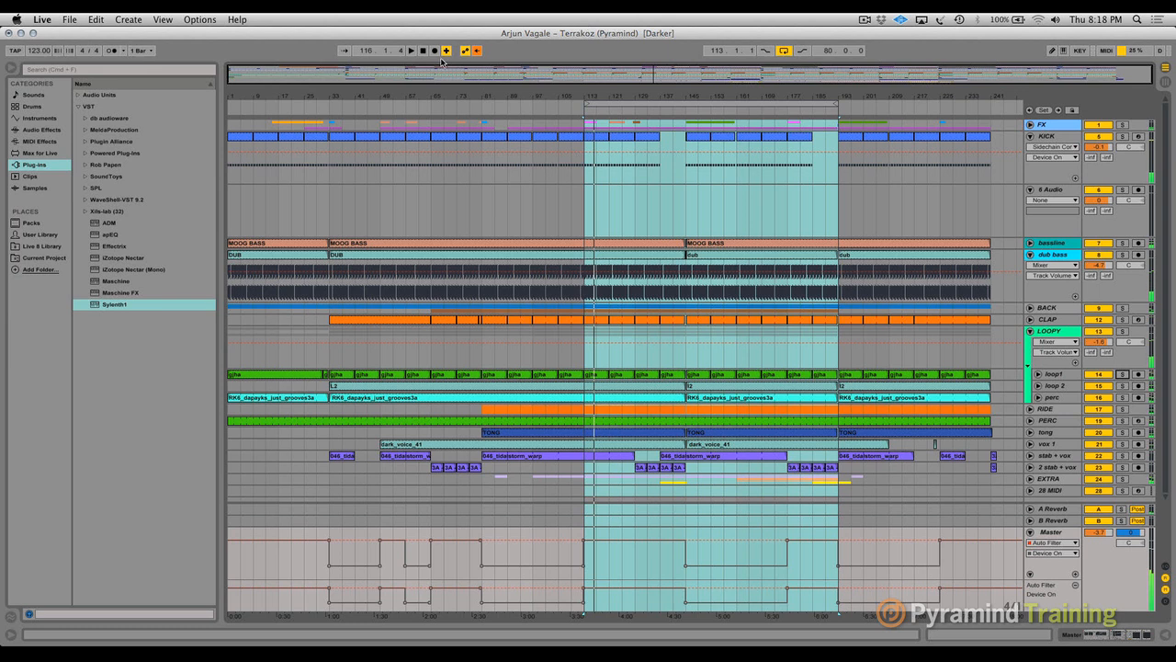
- Play the track from bar 109 and bar 97, raise the system volume and set the Master volume to -1.9 dB
left_click(571, 214)
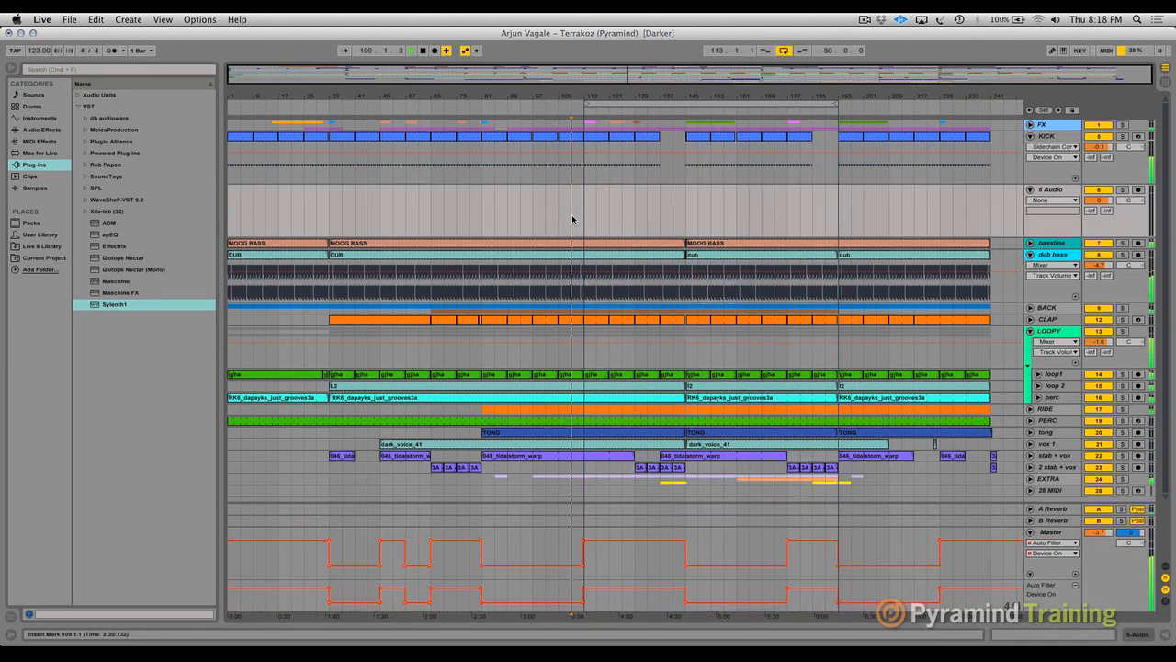
left_click(531, 211)
key("space")
key("Tab")
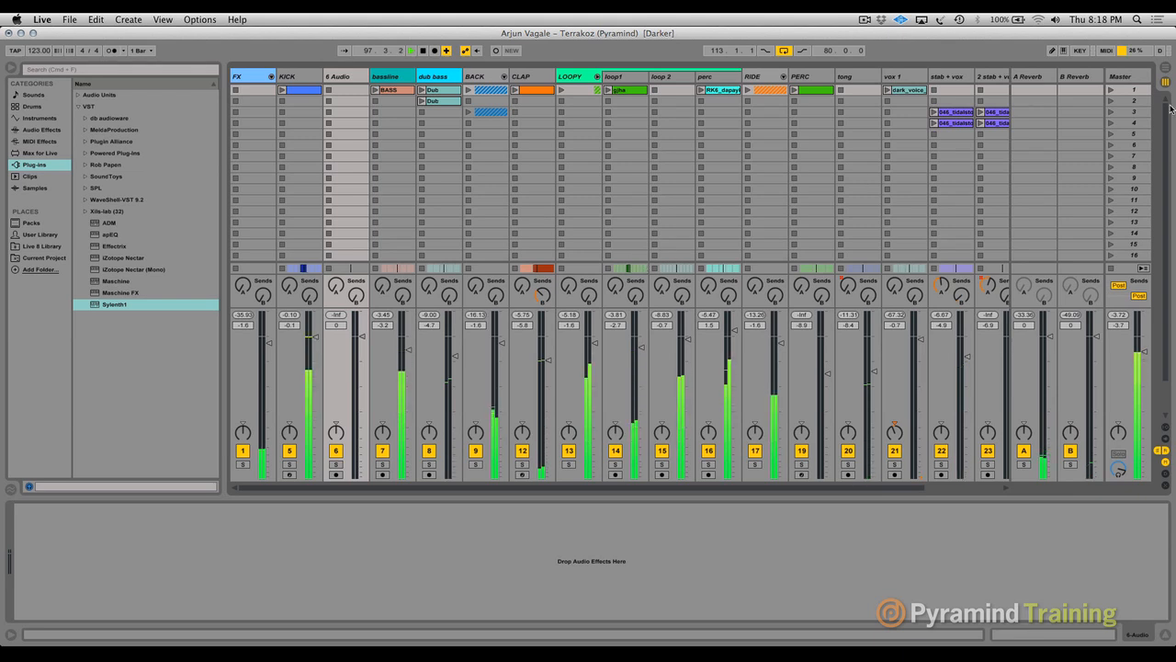
key("XF86AudioRaiseVolume")
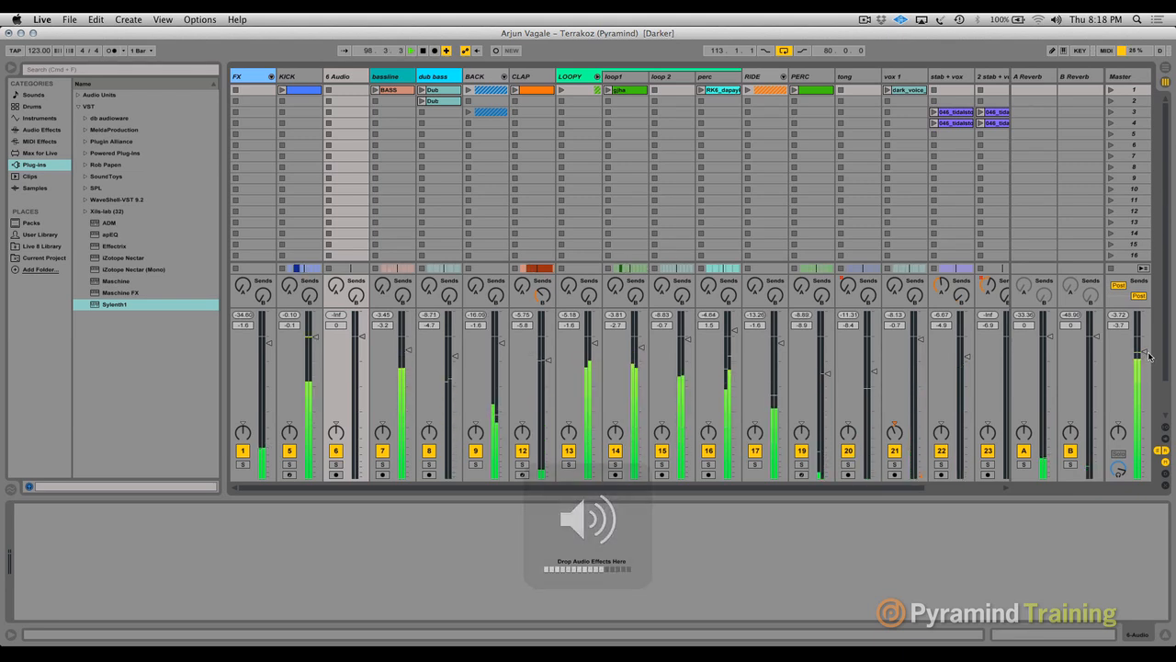
left_click_drag(1144, 352, 1144, 346)
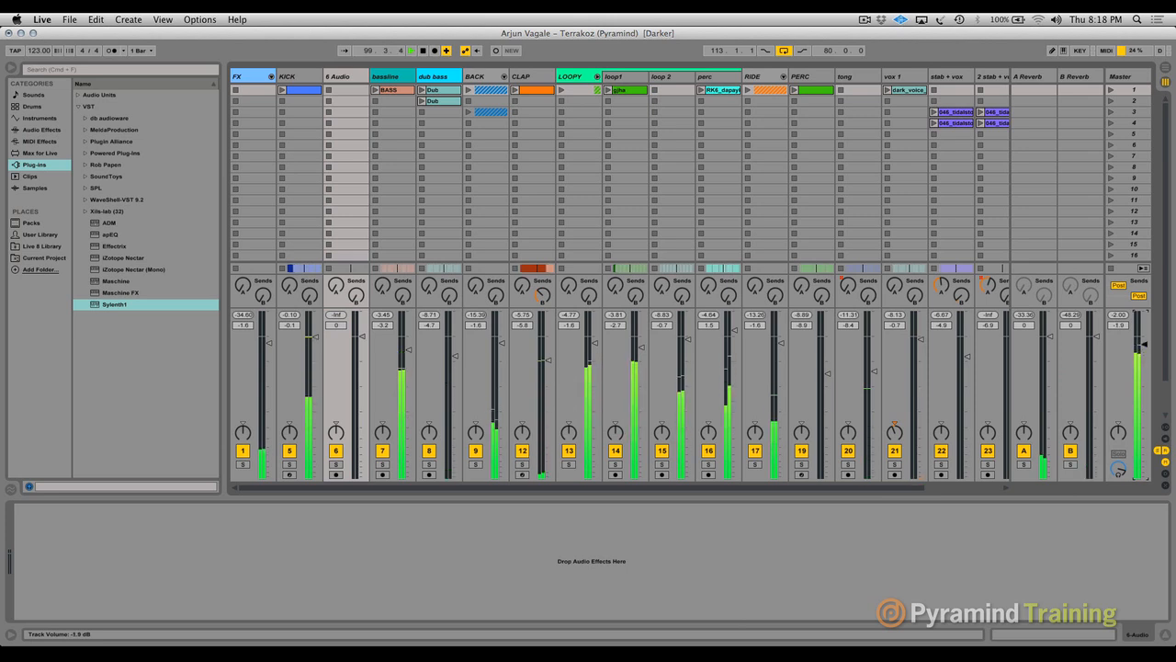
- Return to the arrangement and play it from bar 129 and then from bar 137
key("Tab")
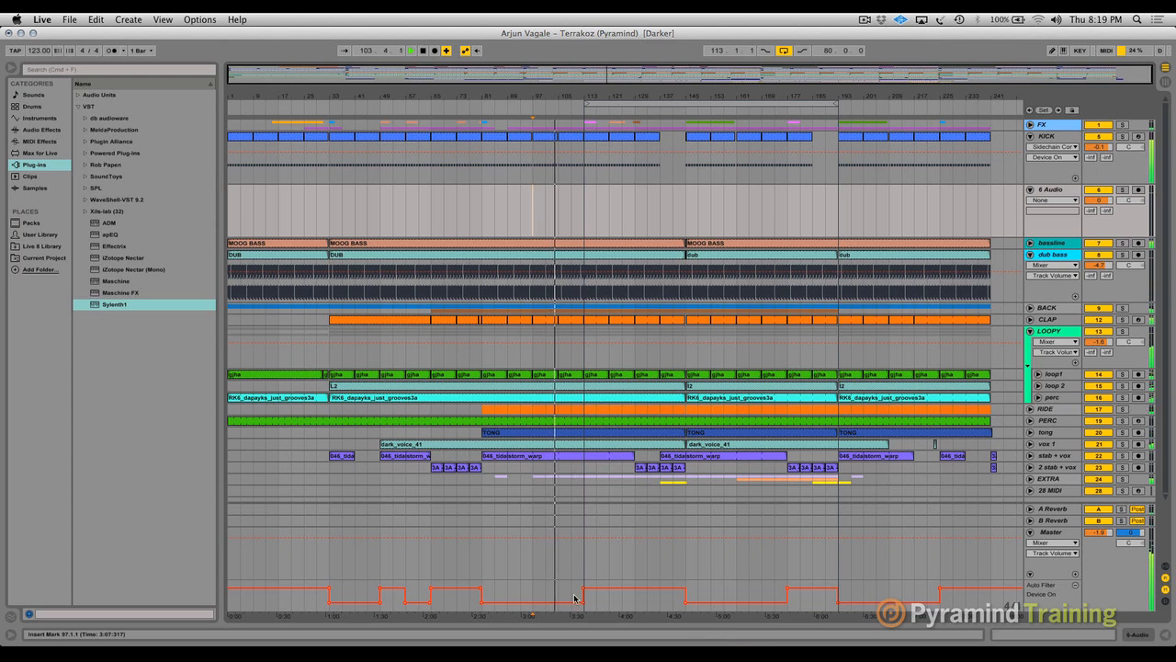
key("Tab")
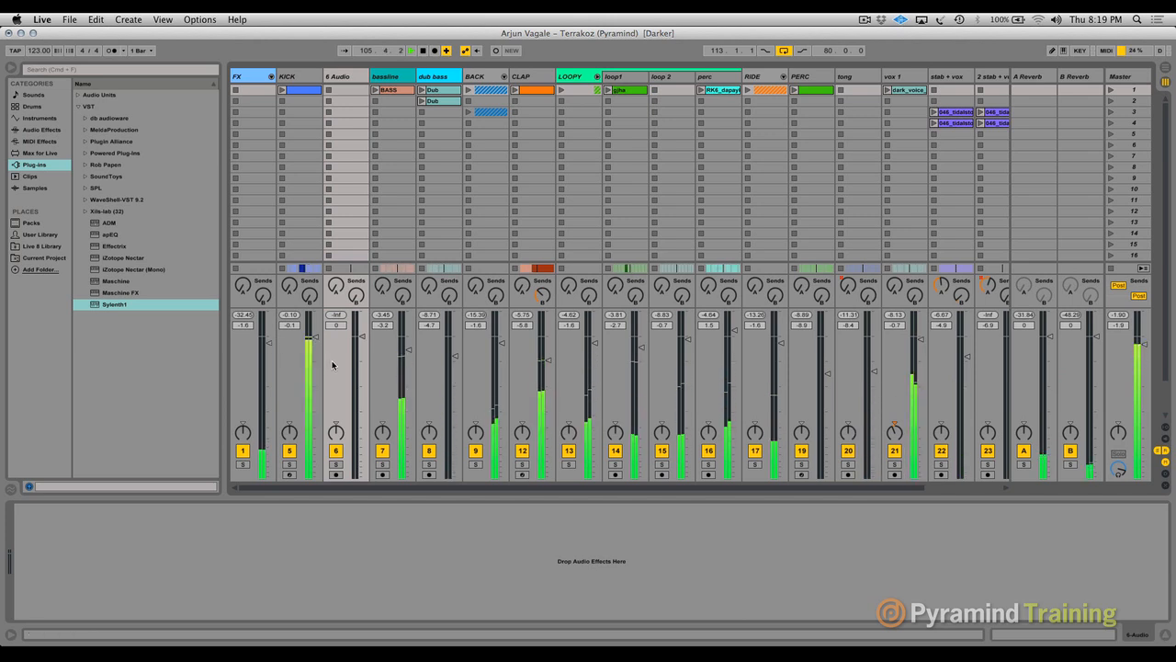
key("Tab")
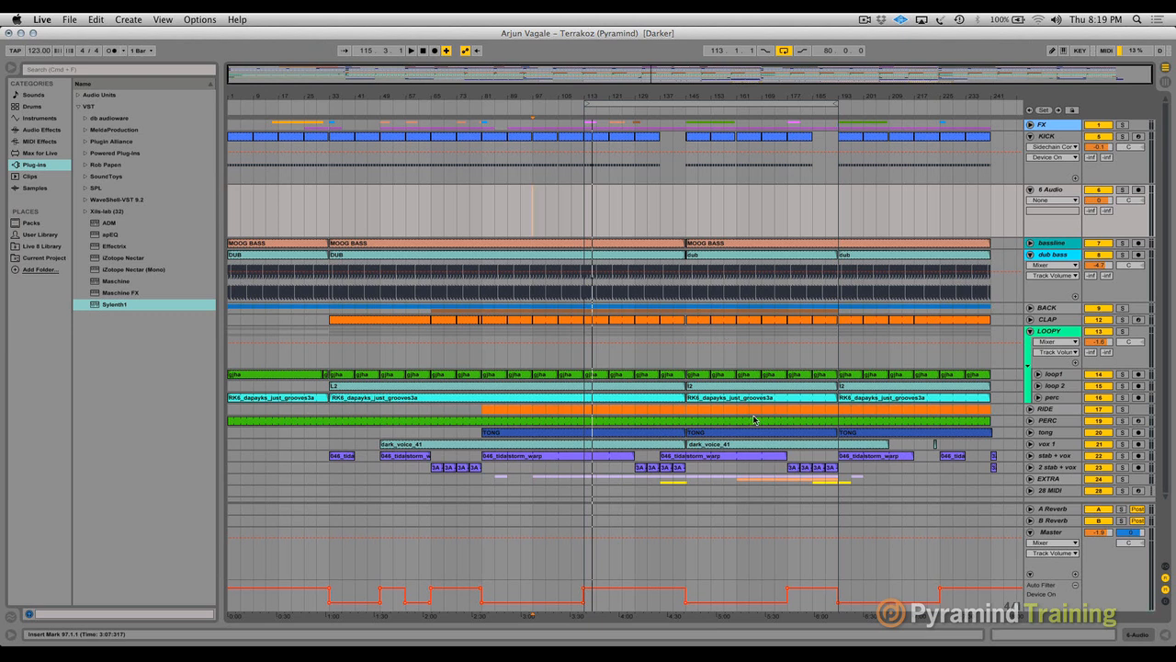
left_click(635, 469)
key("space")
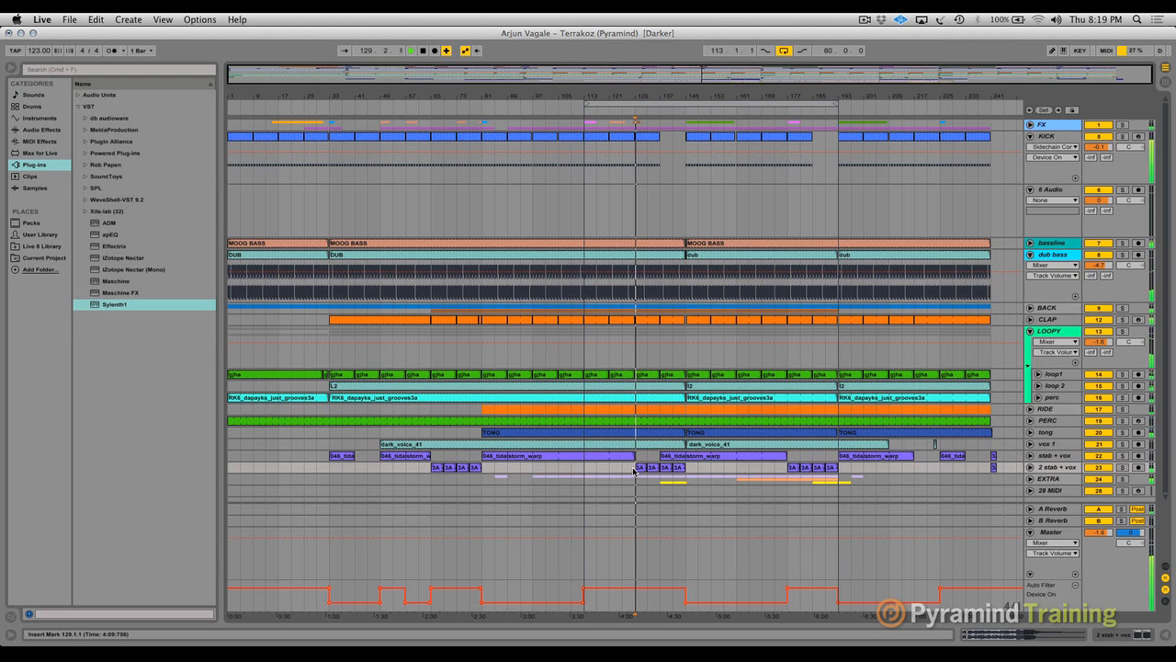
left_click(659, 485)
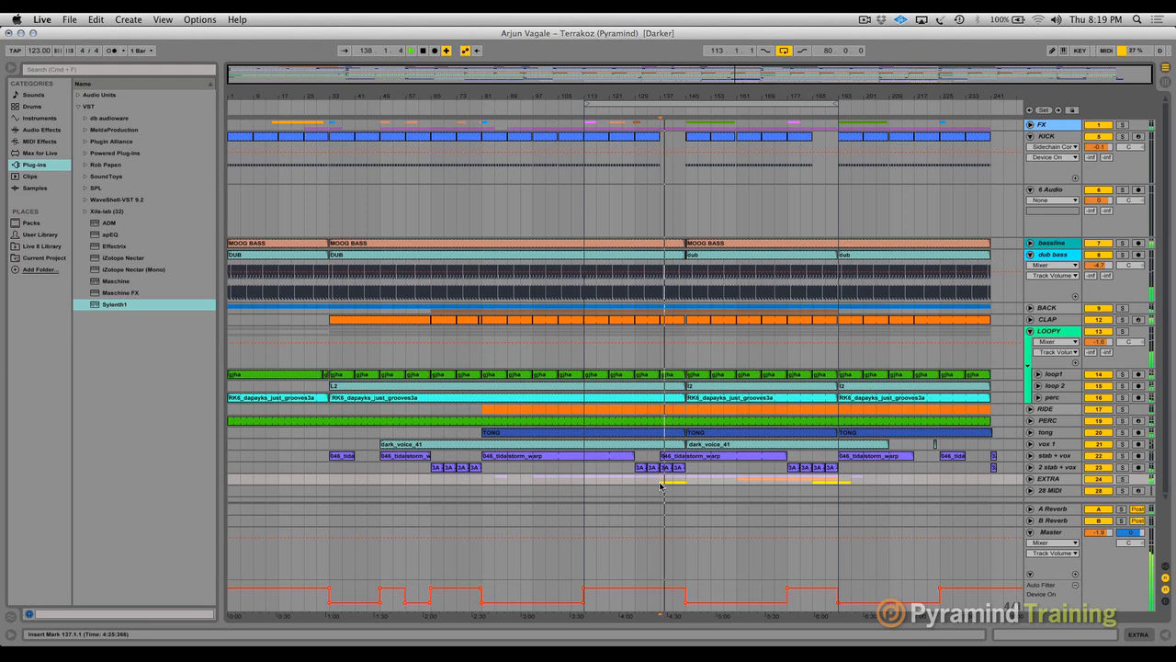
- Examine the break at bar 145 up close and play the transition from bar 143
left_click_drag(680, 96, 446, 94)
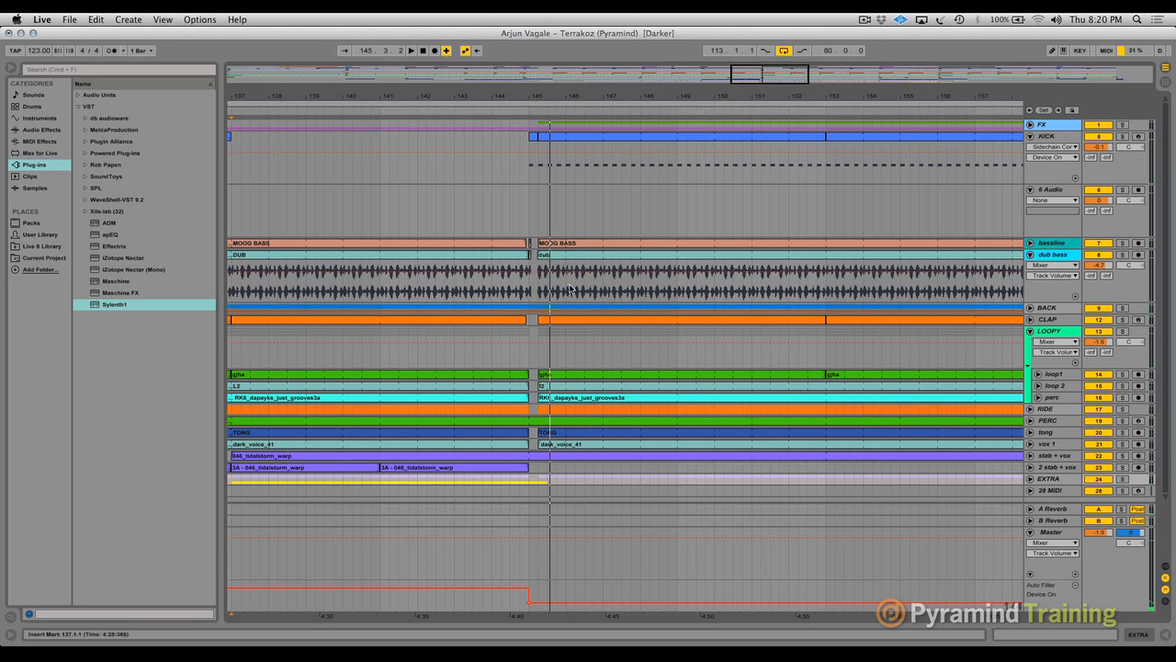
left_click(507, 276)
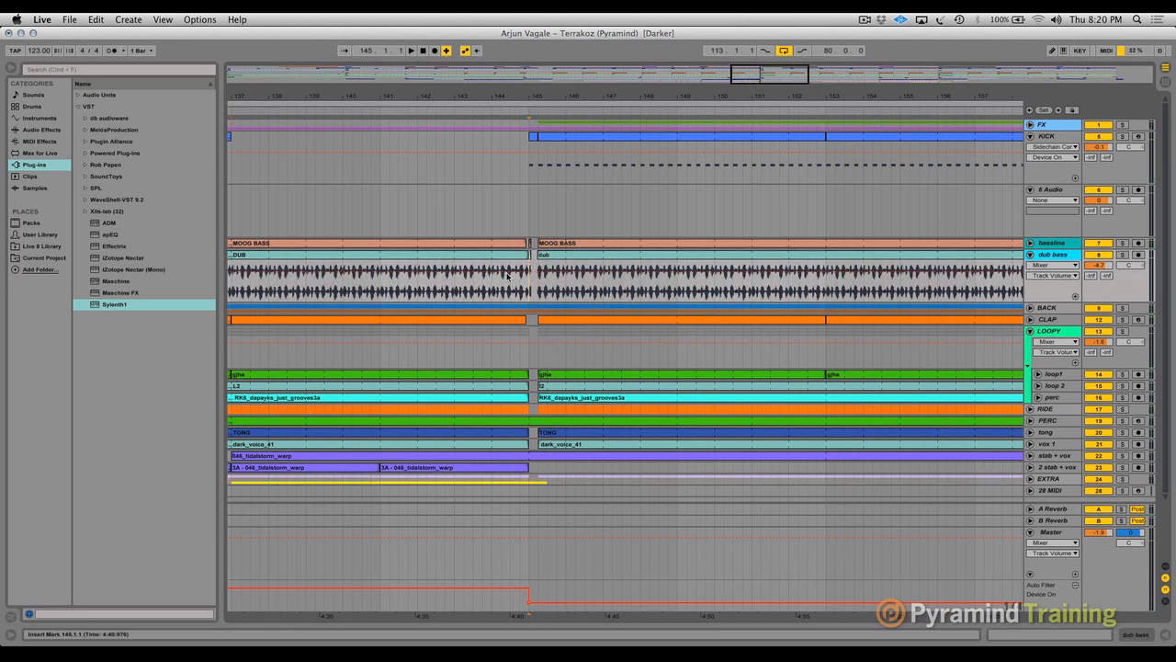
left_click_drag(530, 96, 643, 96)
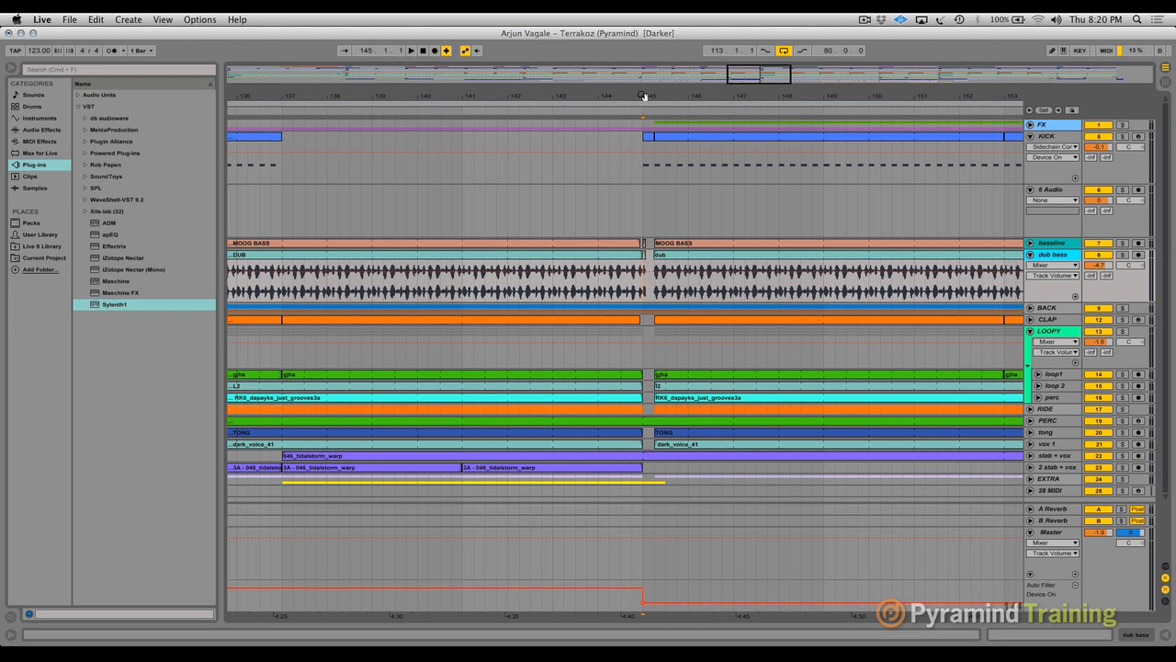
left_click(552, 280)
key("space")
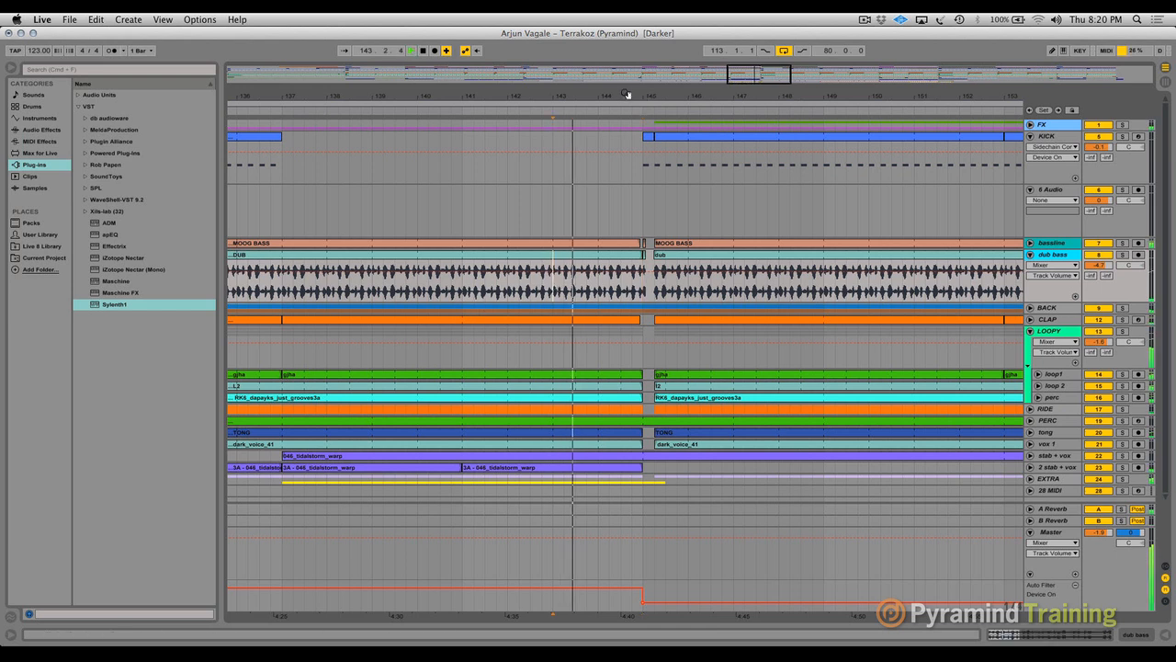
- Fold the dub bass and KICK tracks and unfold the EXTRA group around the gap at bar 145
left_click_drag(645, 103, 484, 142)
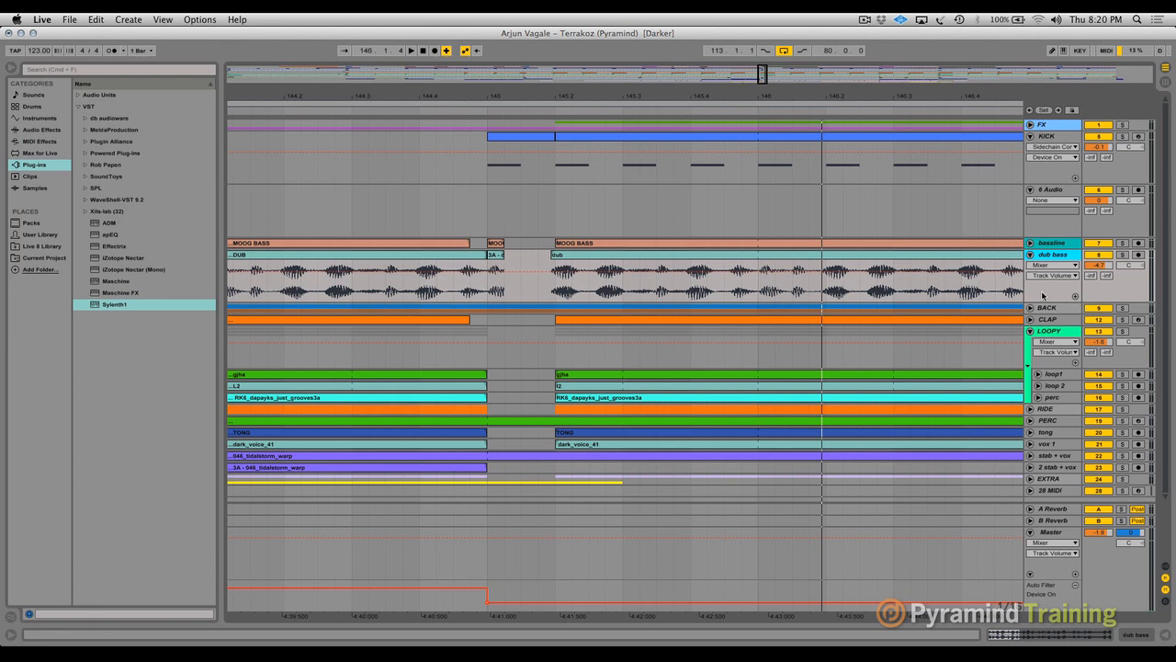
left_click(1030, 256)
left_click(1030, 136)
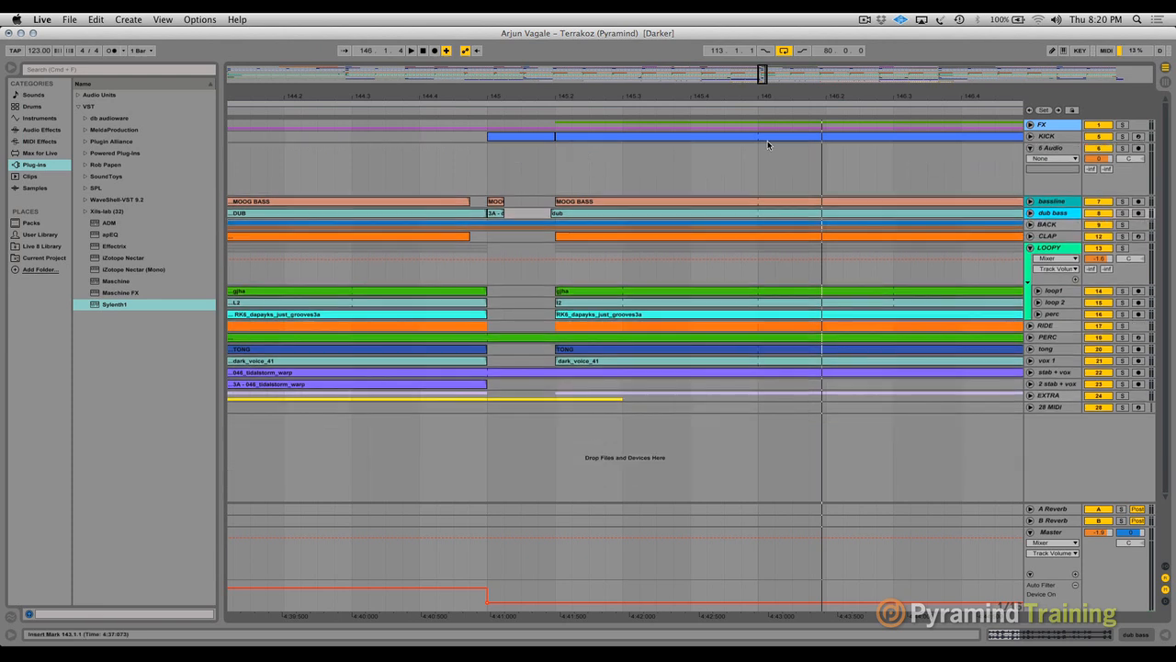
left_click_drag(561, 88, 541, 174)
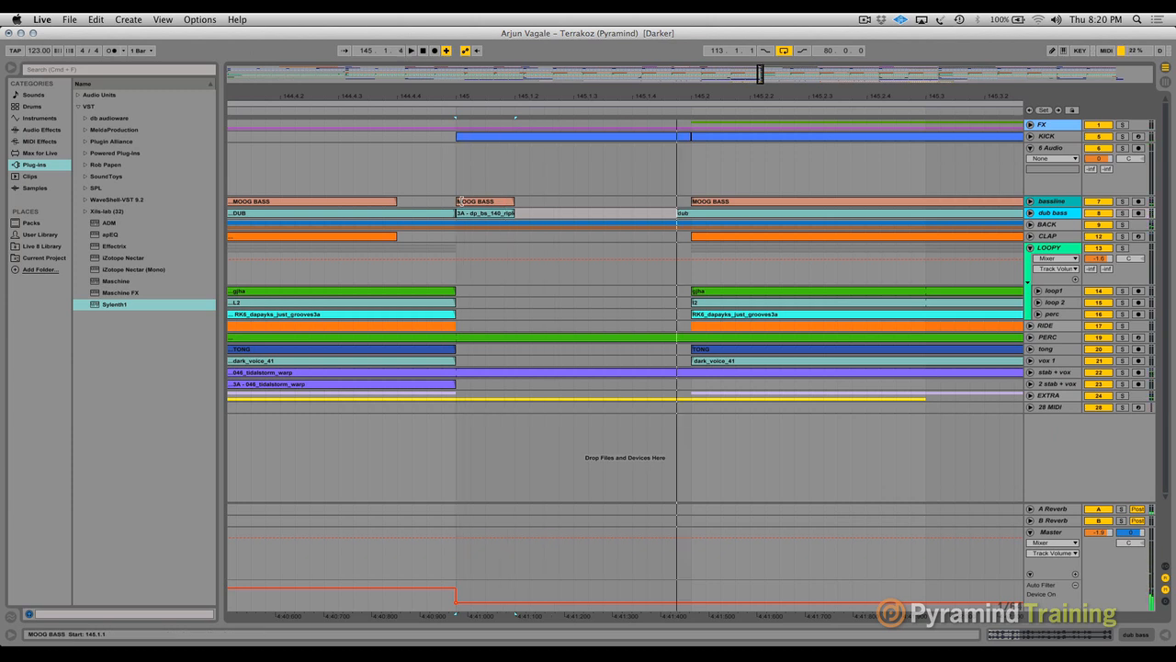
left_click(1031, 395)
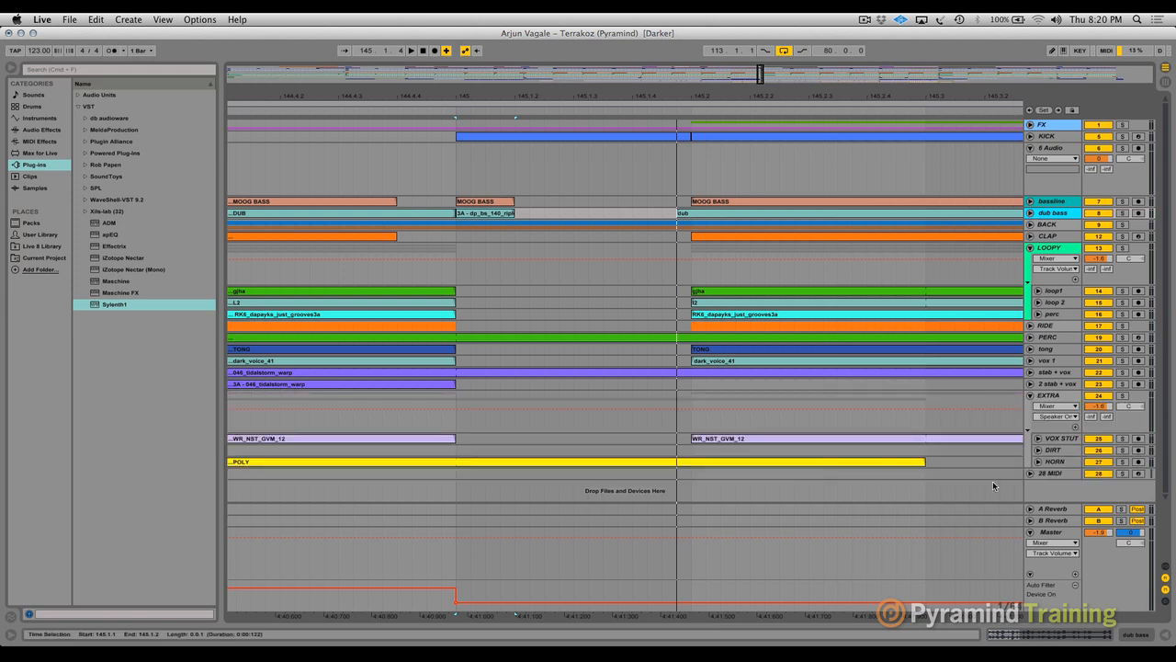
- Examine the HORN track's waveform around bar 145, fold the track again and play the break from bar 145
left_click(1038, 462)
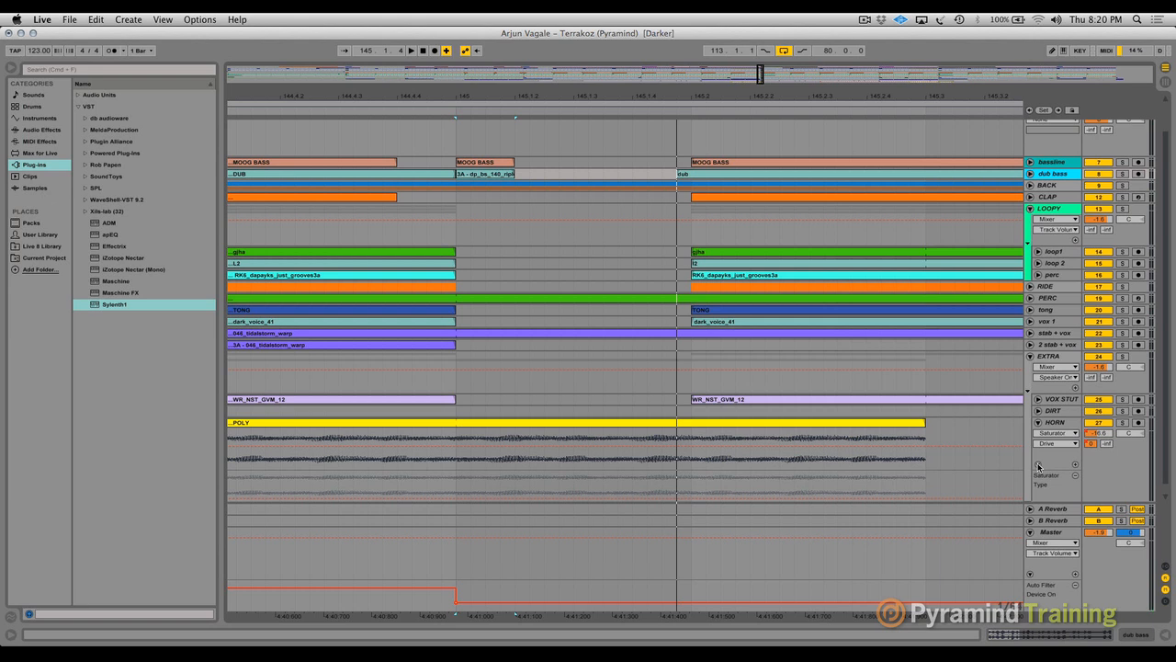
left_click(1039, 423)
key("space")
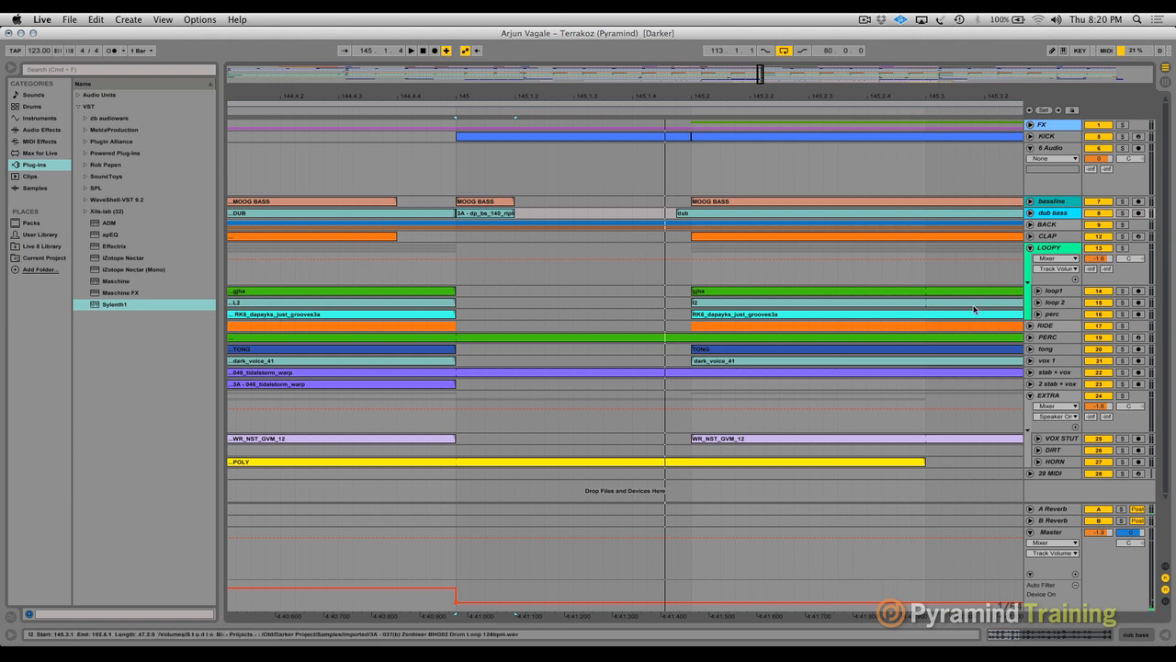
left_click_drag(707, 93, 720, 11)
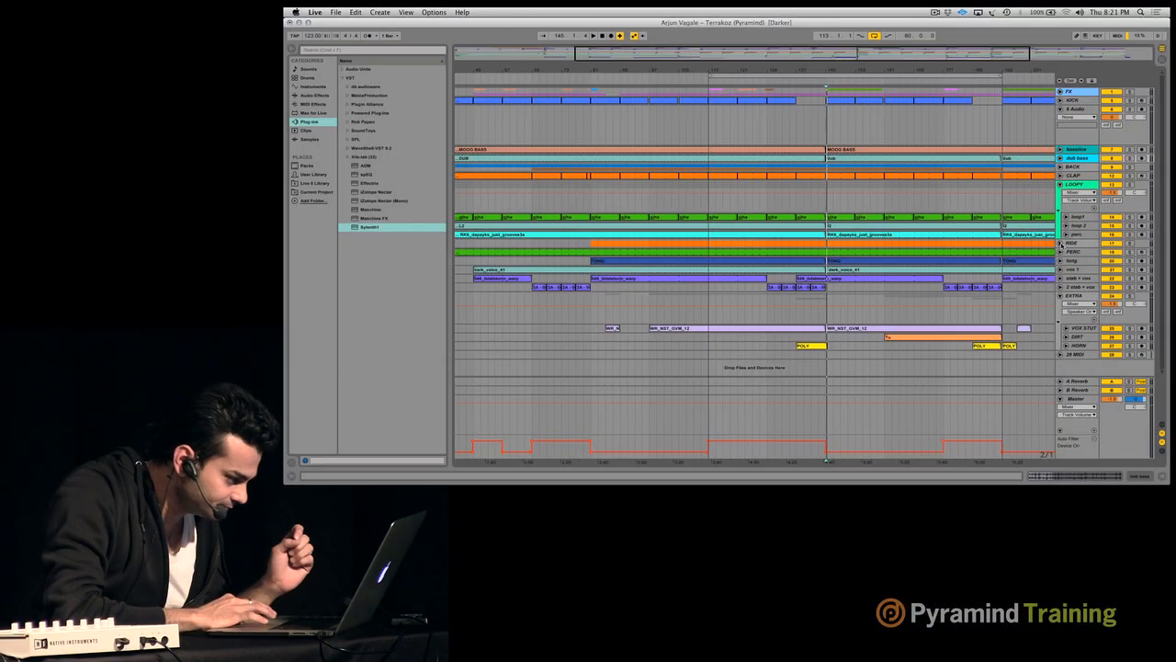
- Unfold the RIDE group and the tong track to show their automation
left_click(1061, 242)
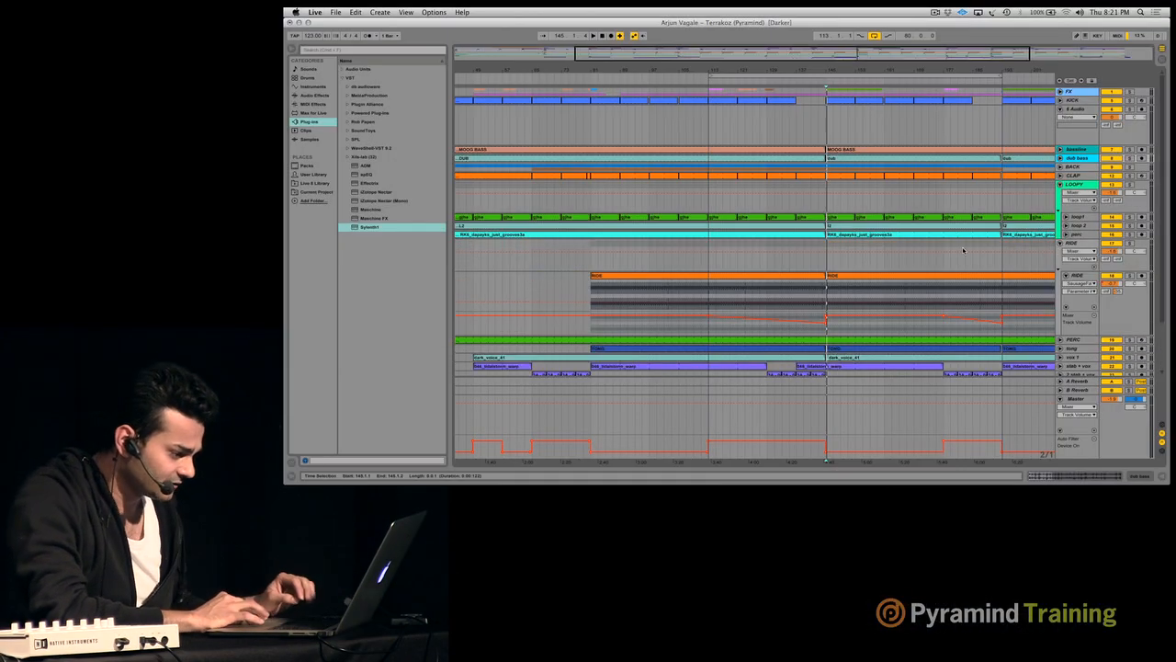
scroll(1076, 276, "down", 3)
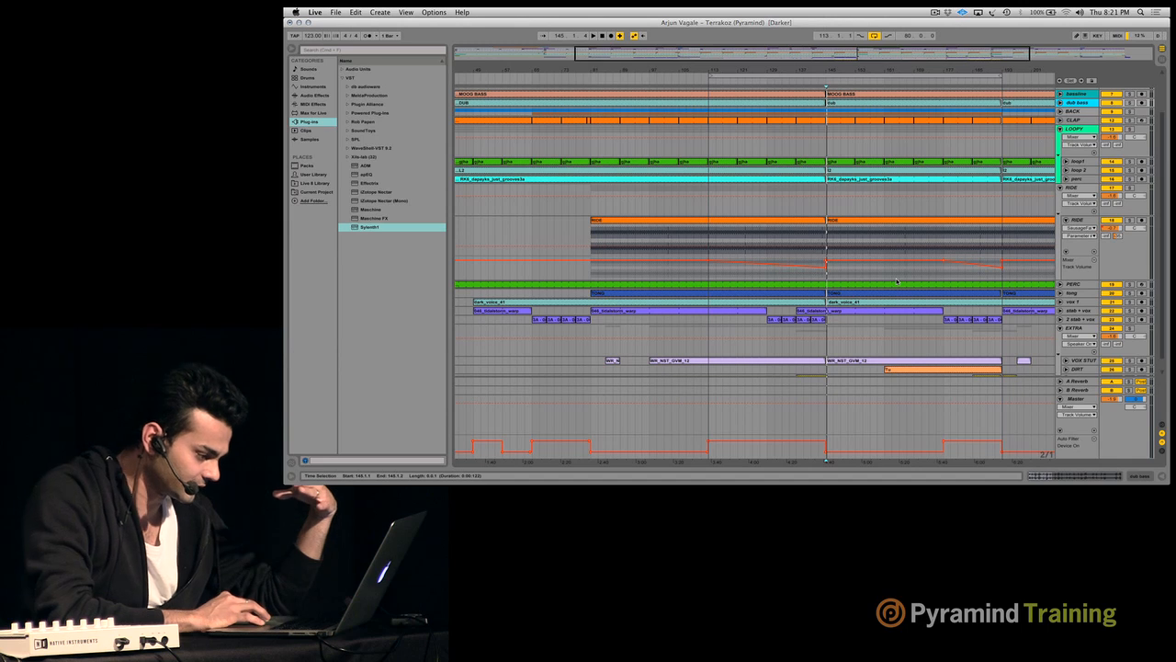
left_click(1062, 289)
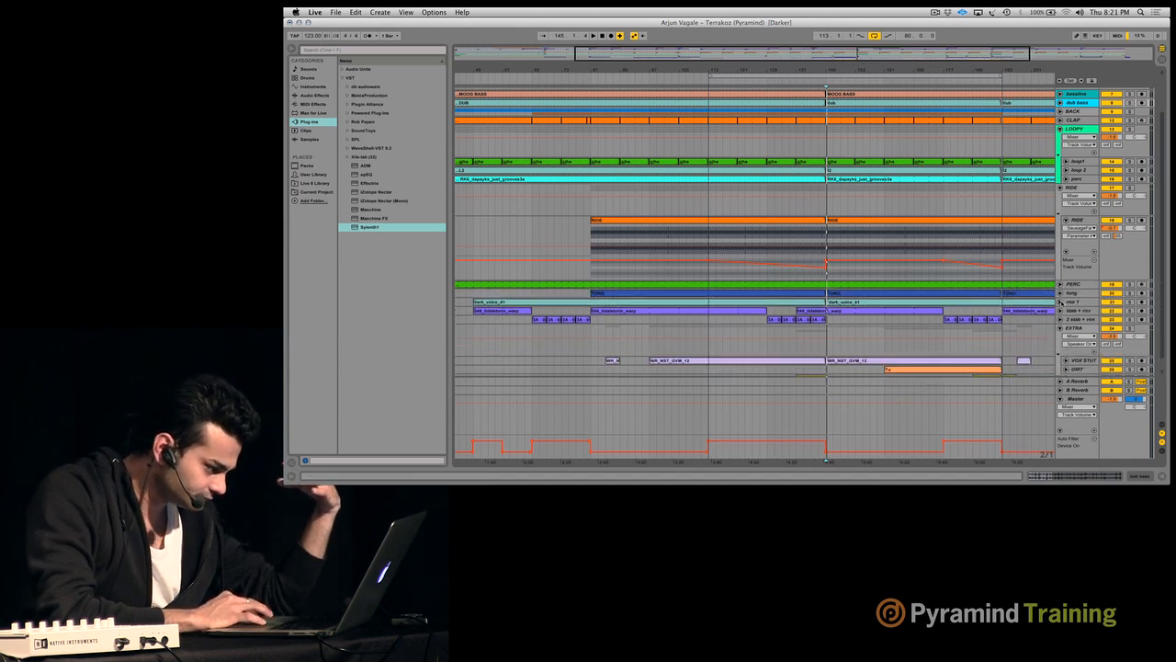
left_click(1061, 294)
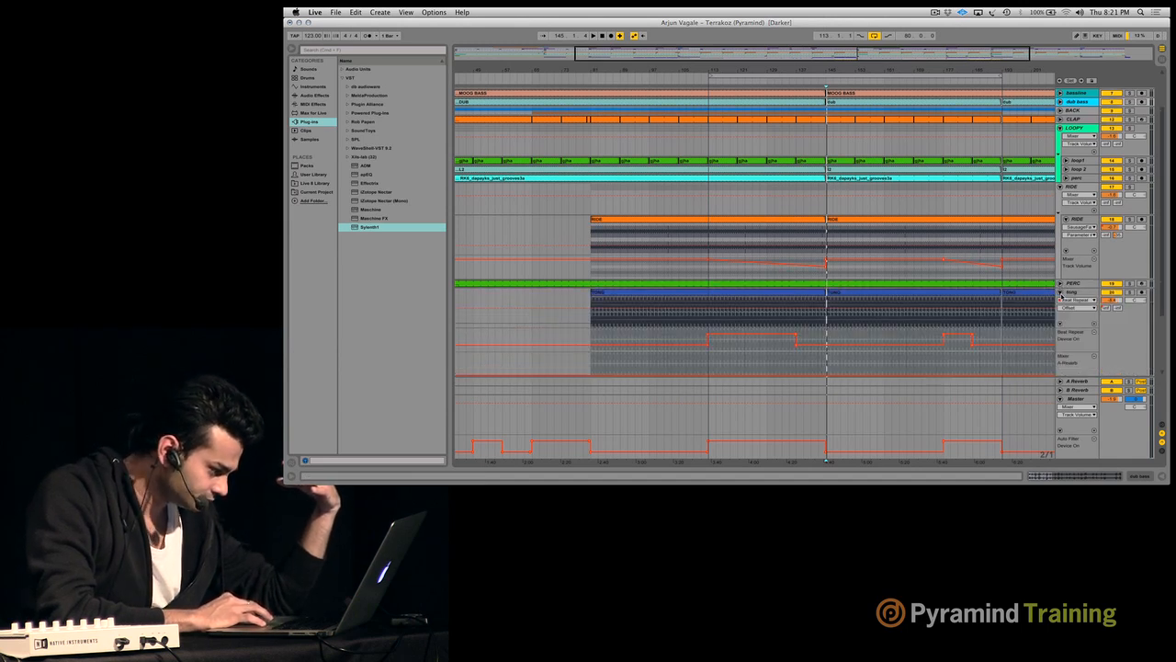
- Play the soloed tong track from bar 113 and view its device chain
left_click(705, 318)
key("space")
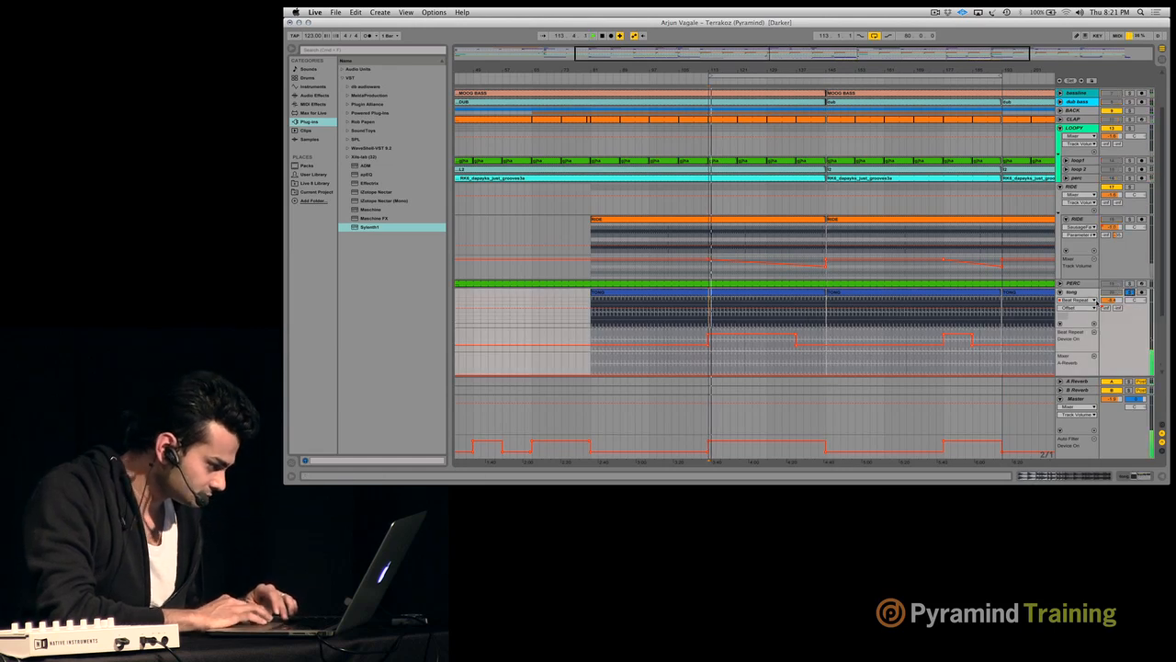
key("Tab")
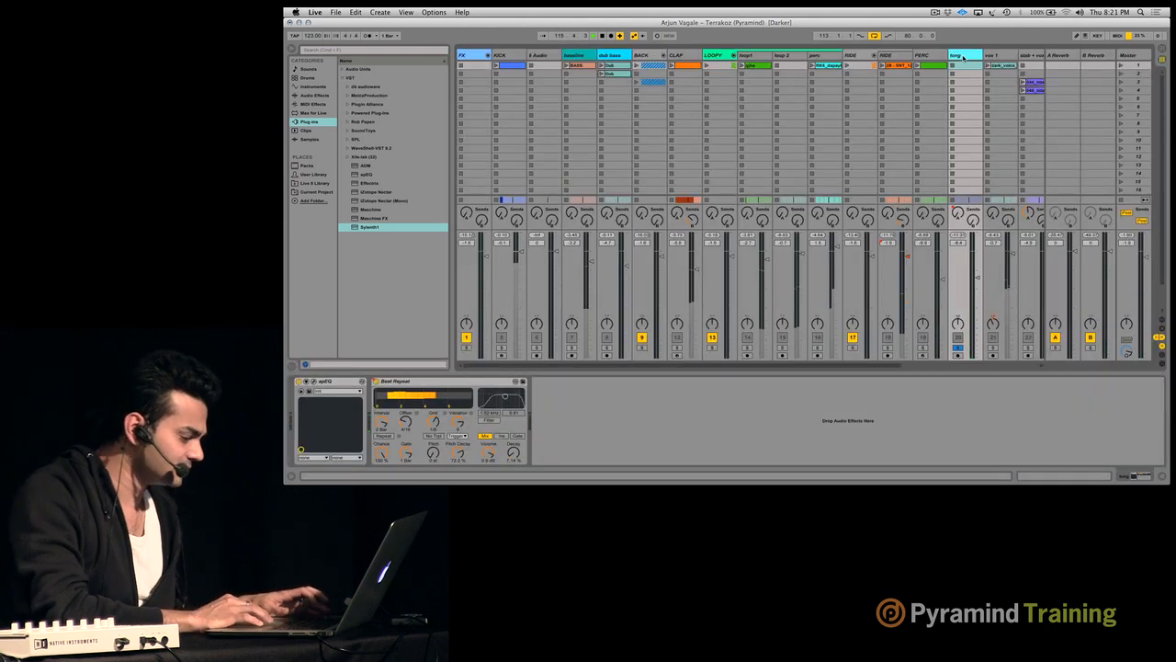
key("Tab")
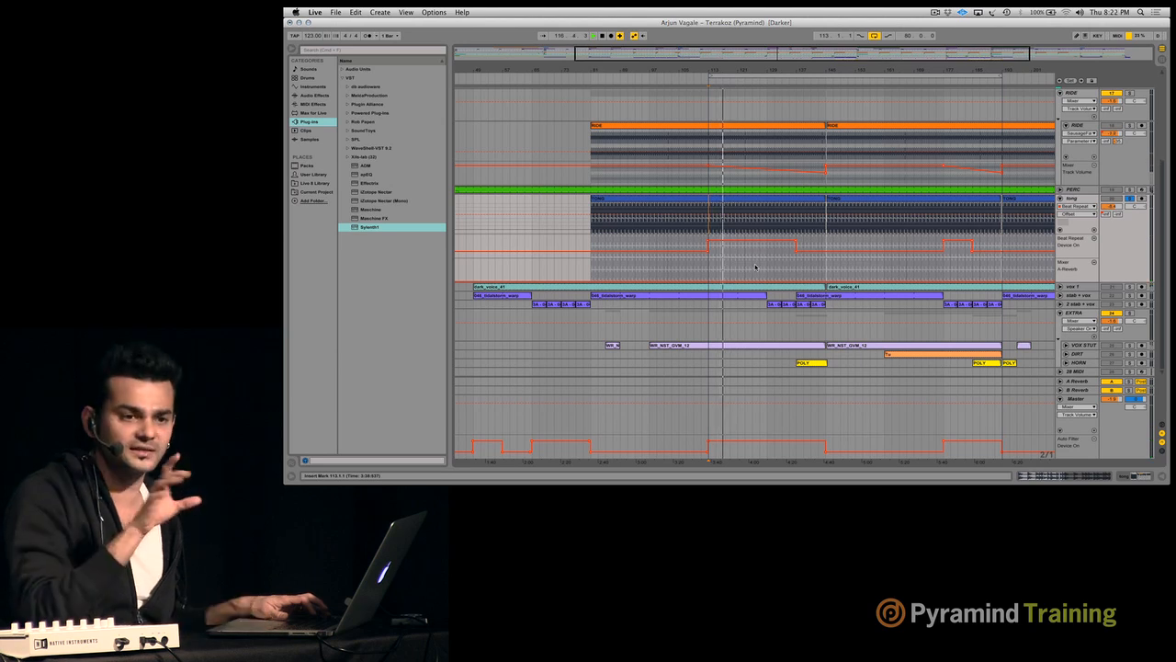
- Compare the soloed tong track with Beat Repeat off and on during playback, raising the system volume
key("Tab")
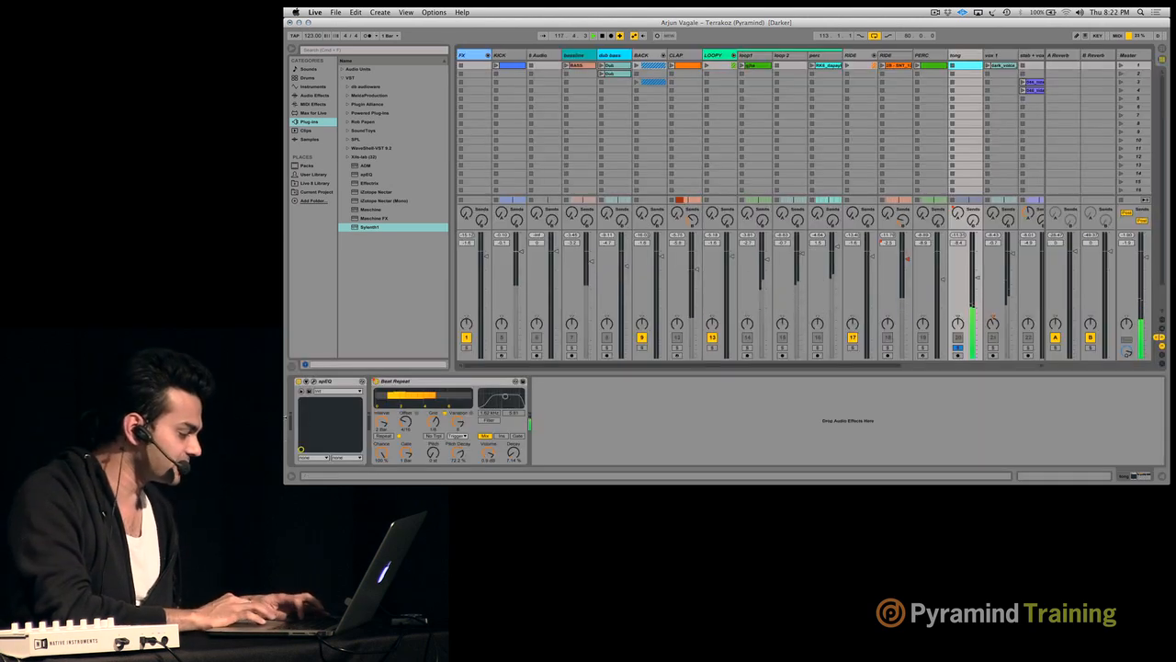
left_click(375, 382)
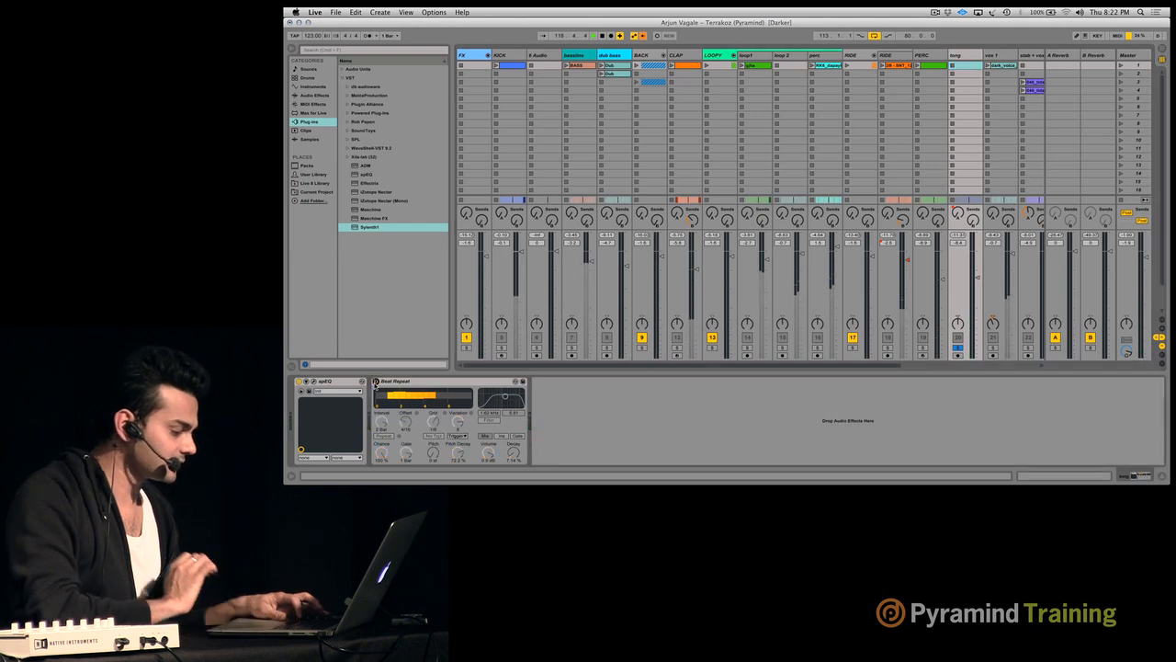
key("XF86AudioRaiseVolume")
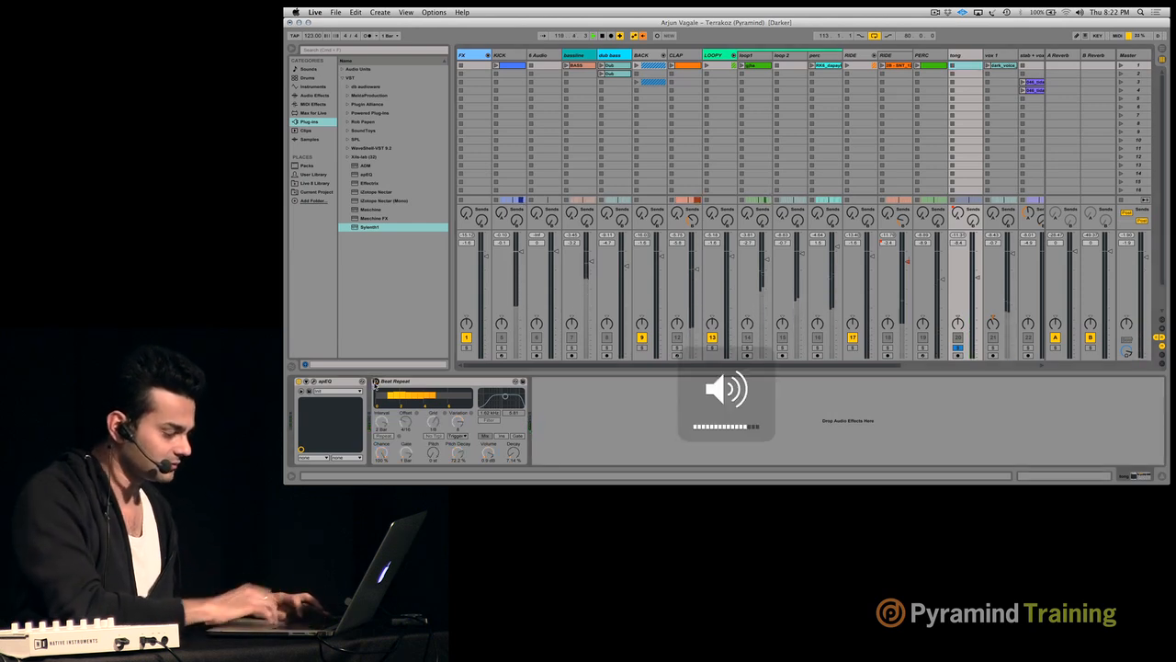
left_click(375, 381)
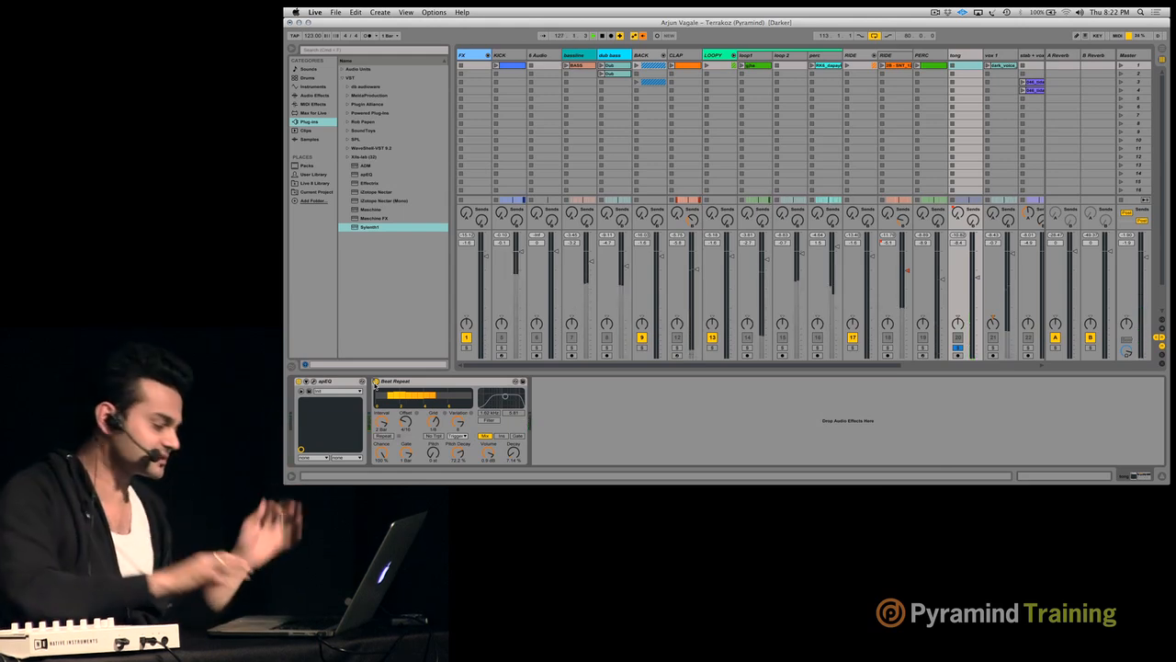
- Return to the arrangement and unfold the FX group to show its FX, ROLL and WHITE tracks
key("Tab")
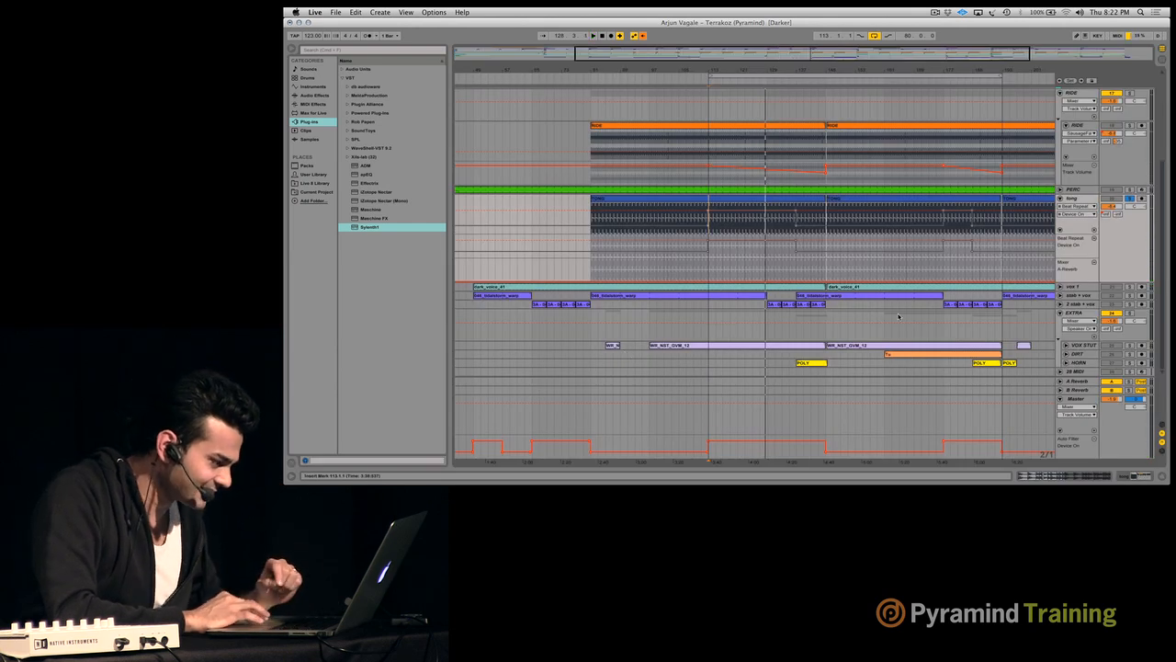
scroll(859, 116, "up", 5)
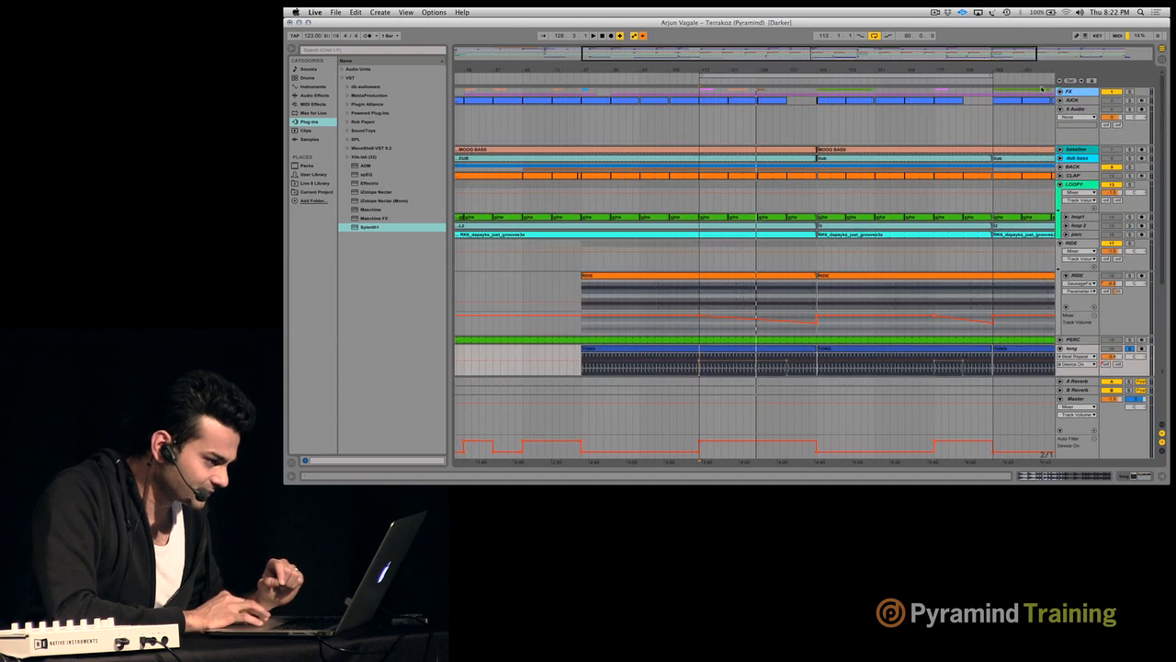
left_click(1059, 92)
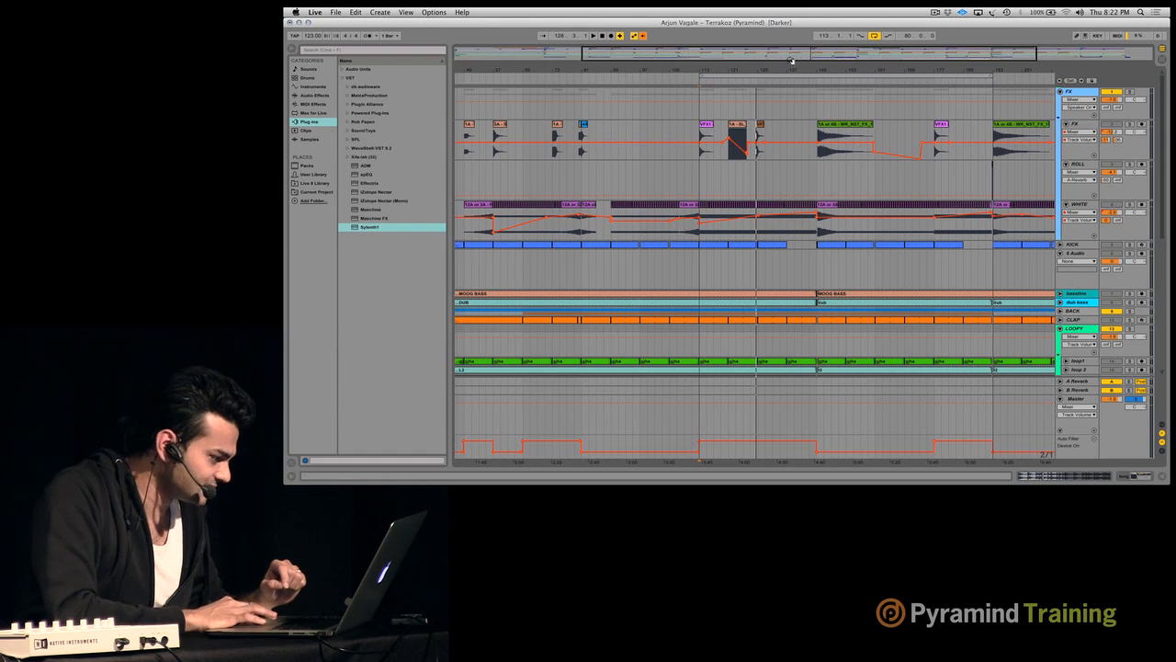
left_click_drag(792, 61, 796, 69)
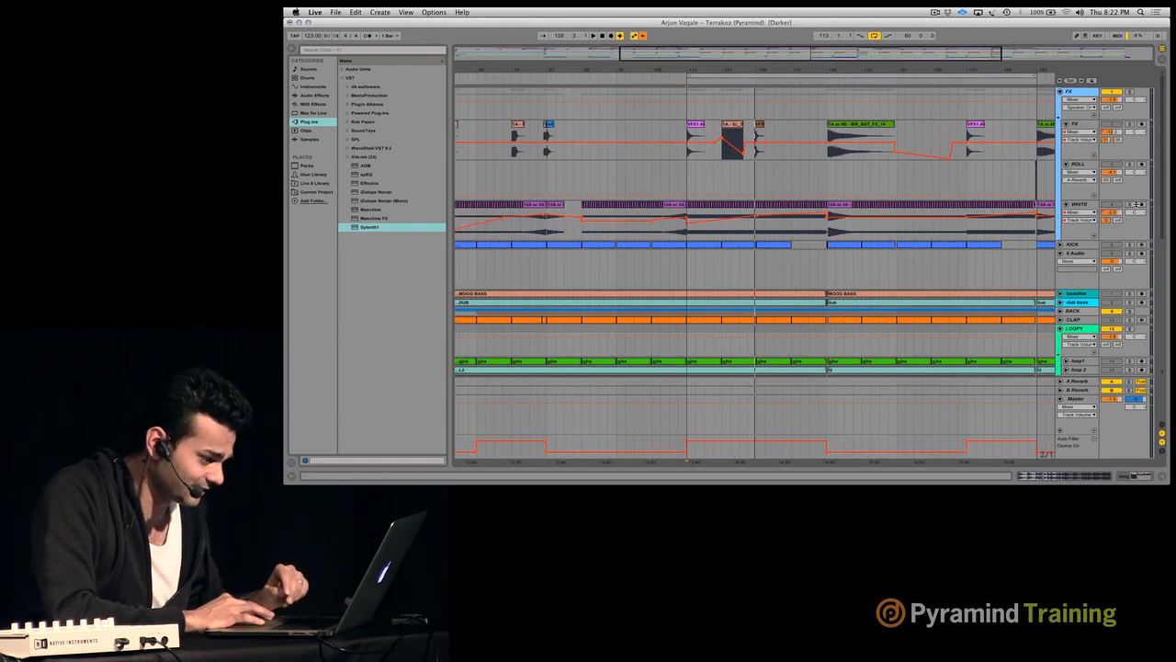
- Solo the WHITE track and play its noise sweep leading up to bar 113
left_click(1136, 204)
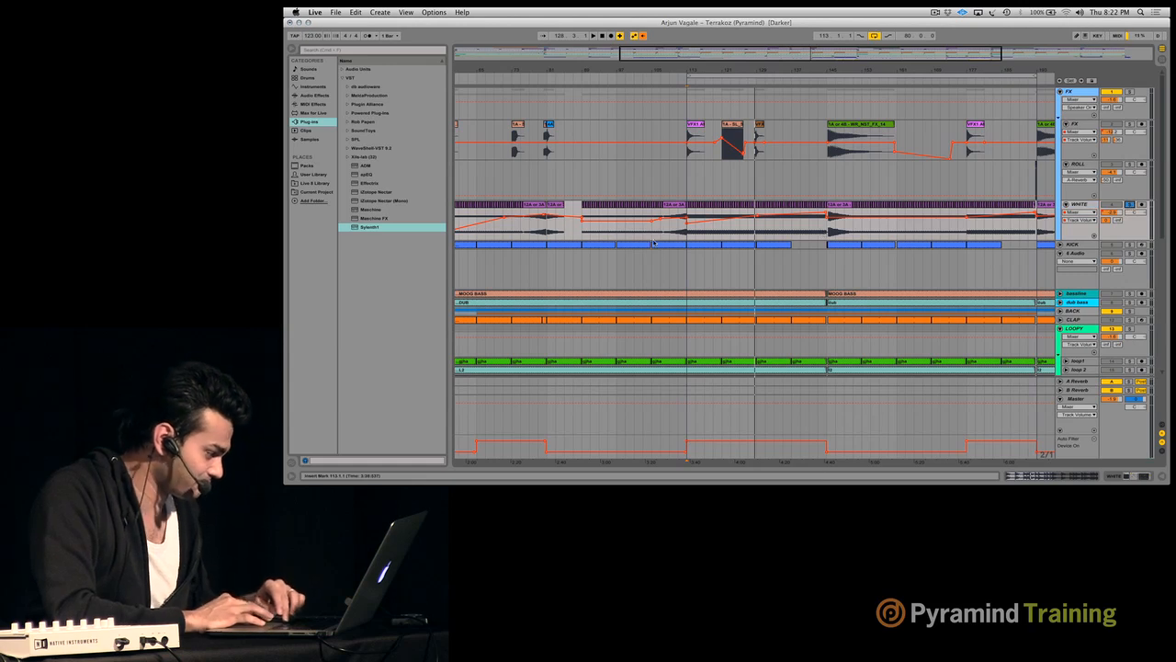
left_click(622, 227)
key("space")
key("XF86AudioRaiseVolume")
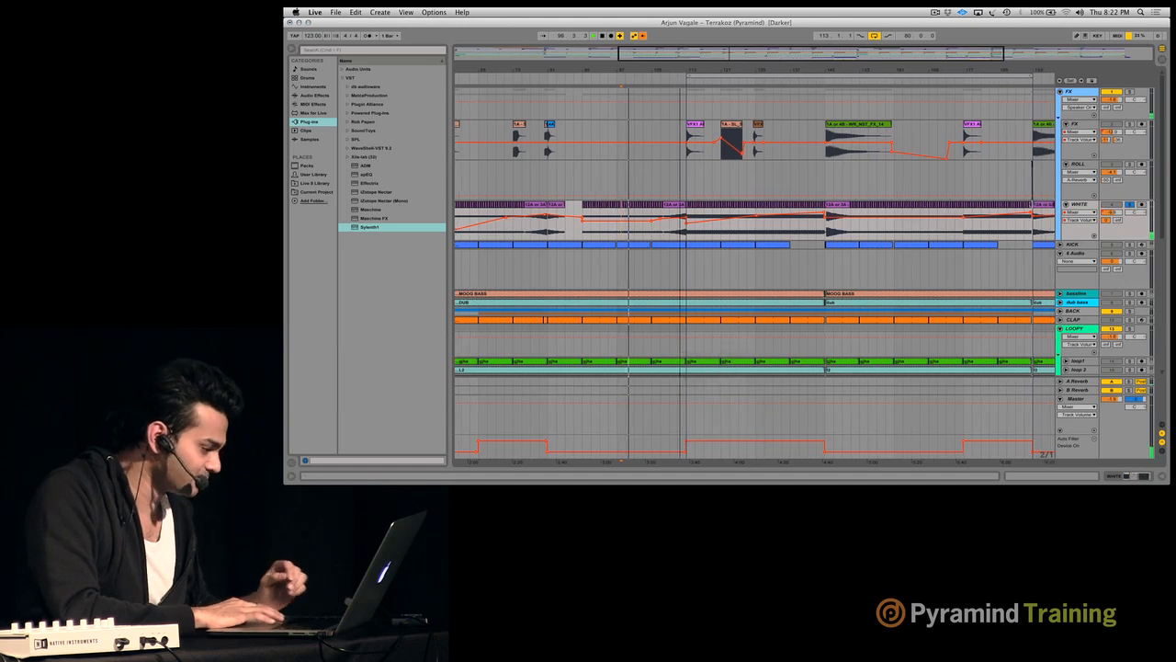
- Play the soloed WHITE track from bar 109 at a higher system volume to hear its rising volume automation
double_click(680, 62)
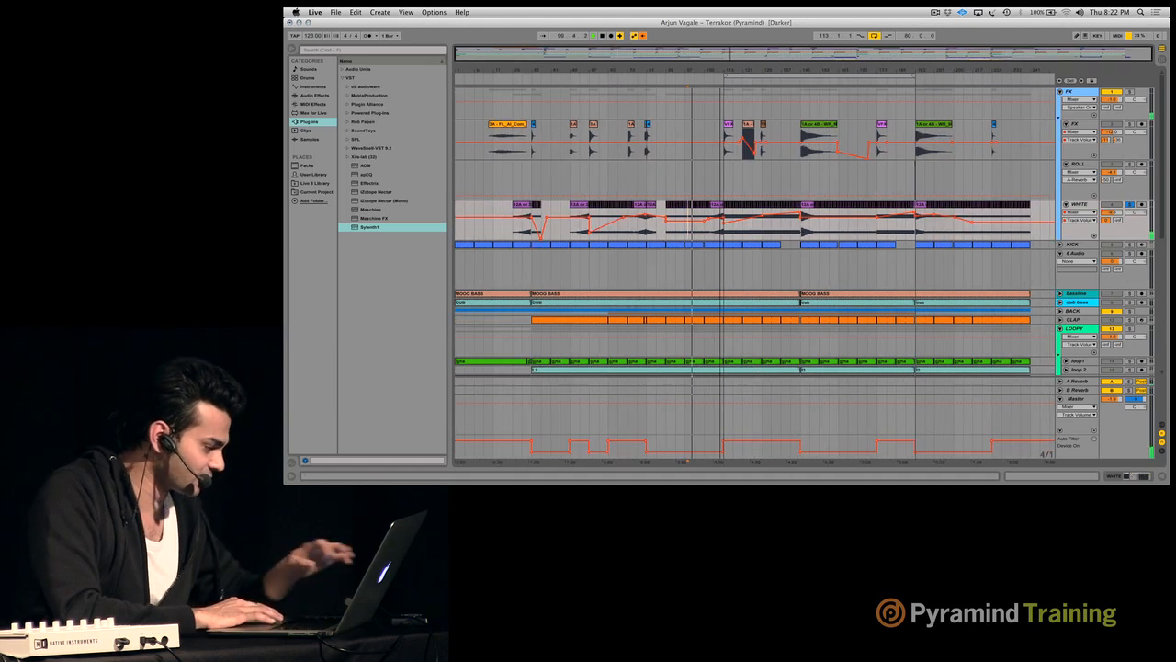
left_click(716, 230)
key("XF86AudioRaiseVolume")
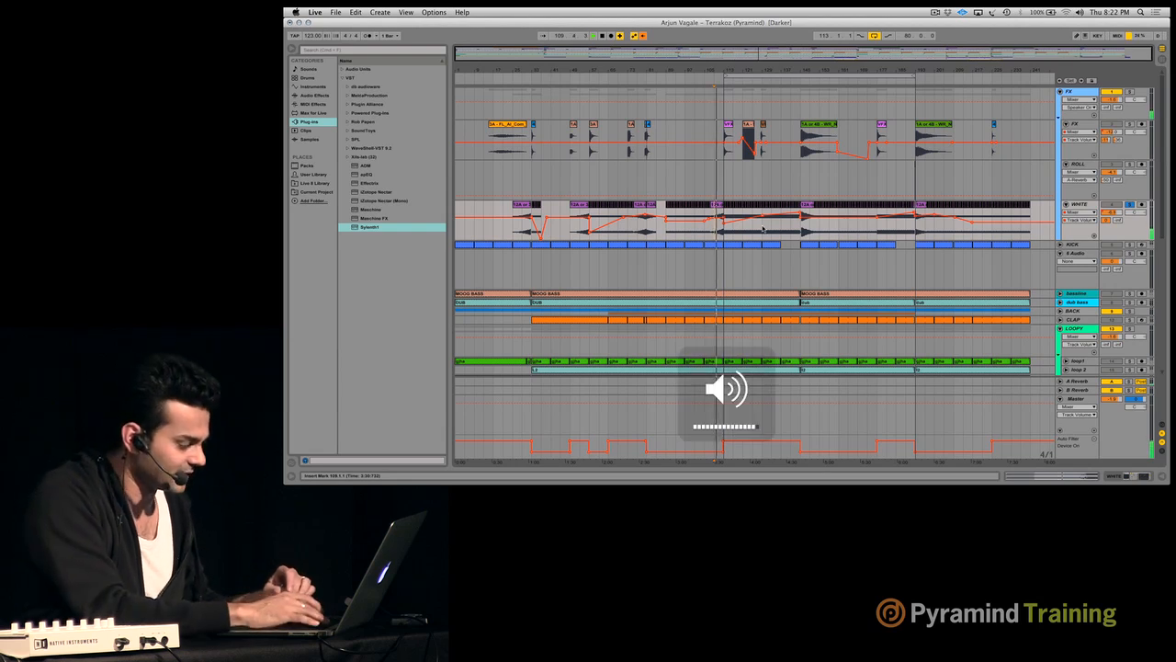
key("XF86AudioRaiseVolume")
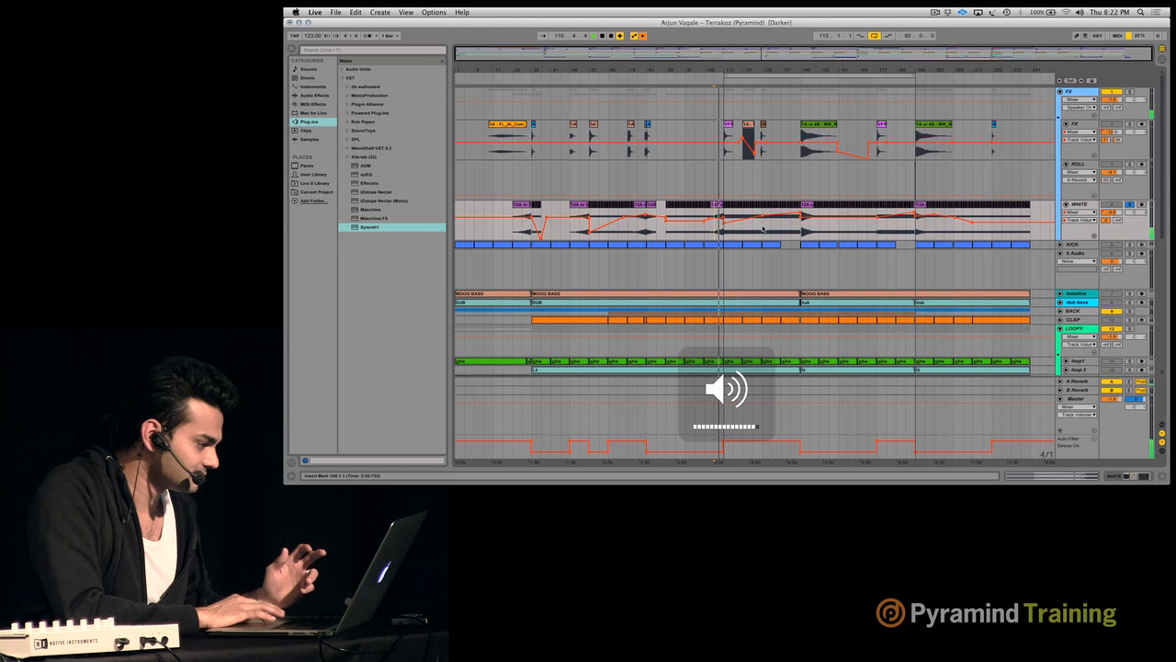
left_click_drag(722, 71, 669, 92)
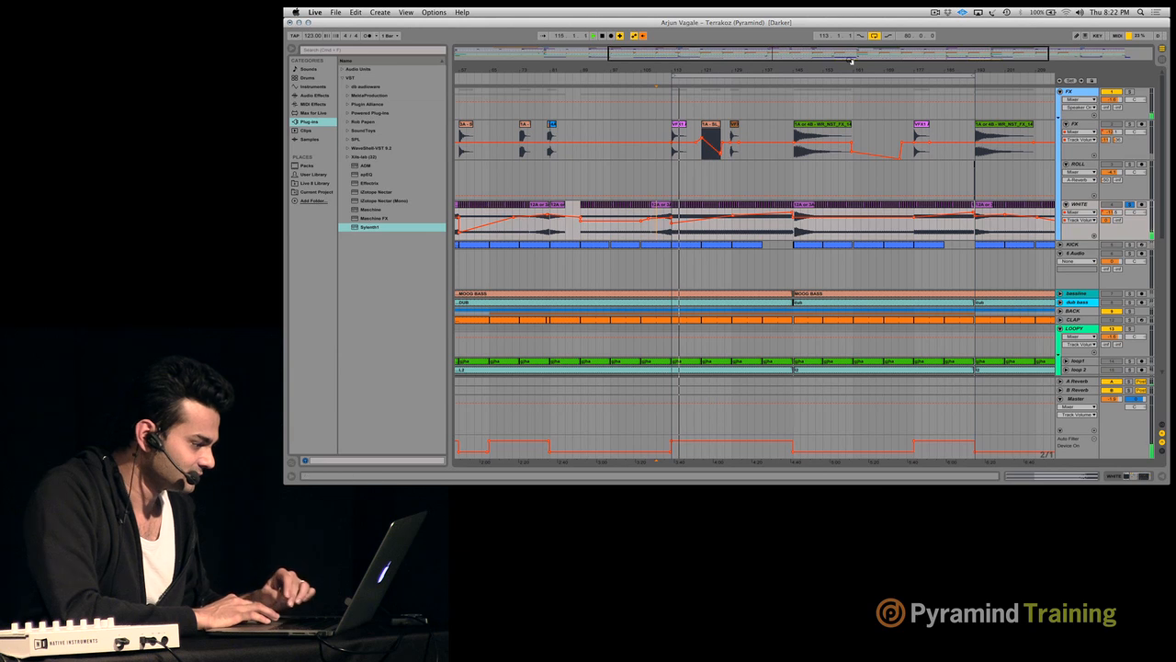
left_click_drag(852, 70, 850, 54)
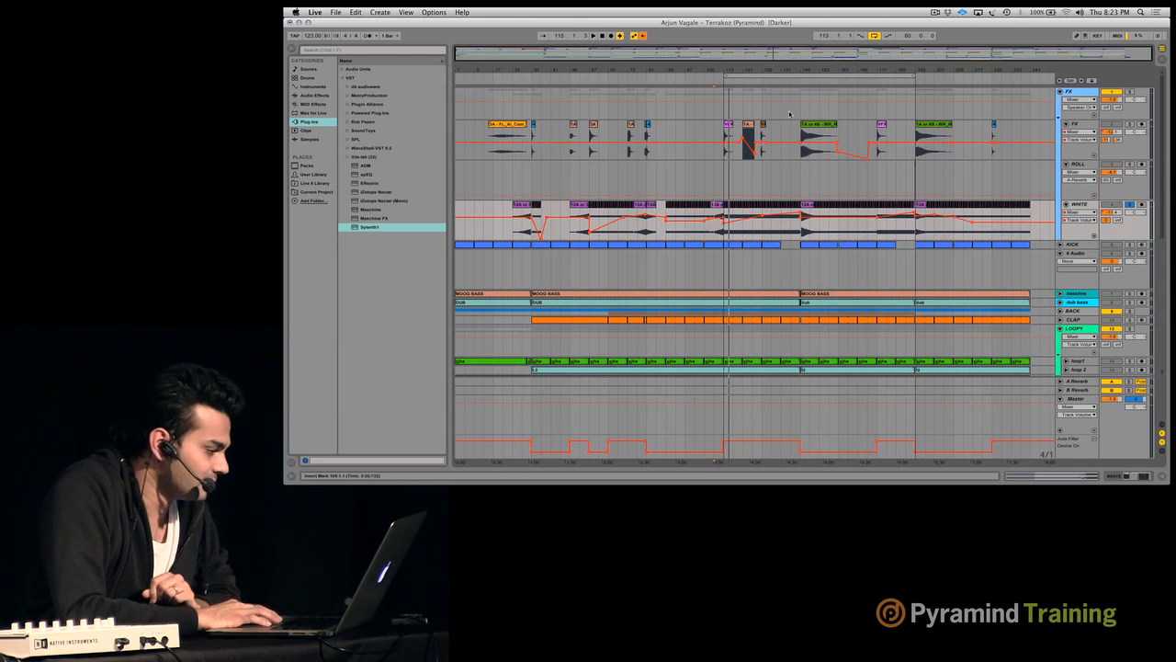
- Fold the FX group, the RIDE group and the tong track
mouse_move(779, 72)
left_mouse_down()
mouse_move(780, 124)
mouse_move(779, 72)
left_mouse_up()
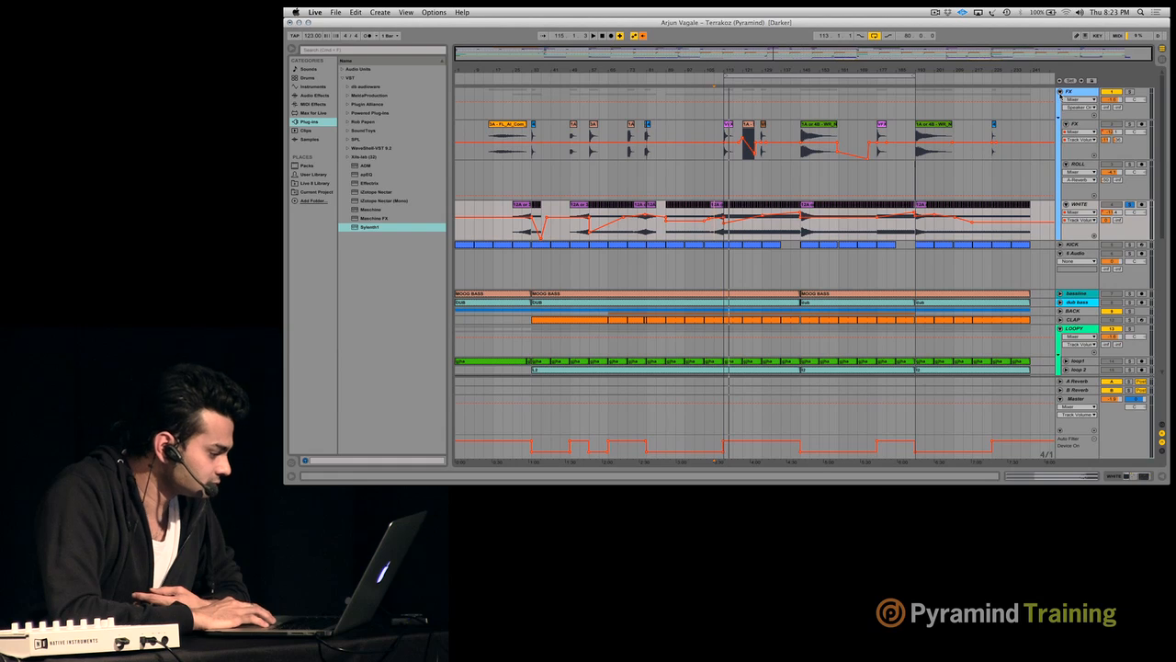
left_click(1059, 91)
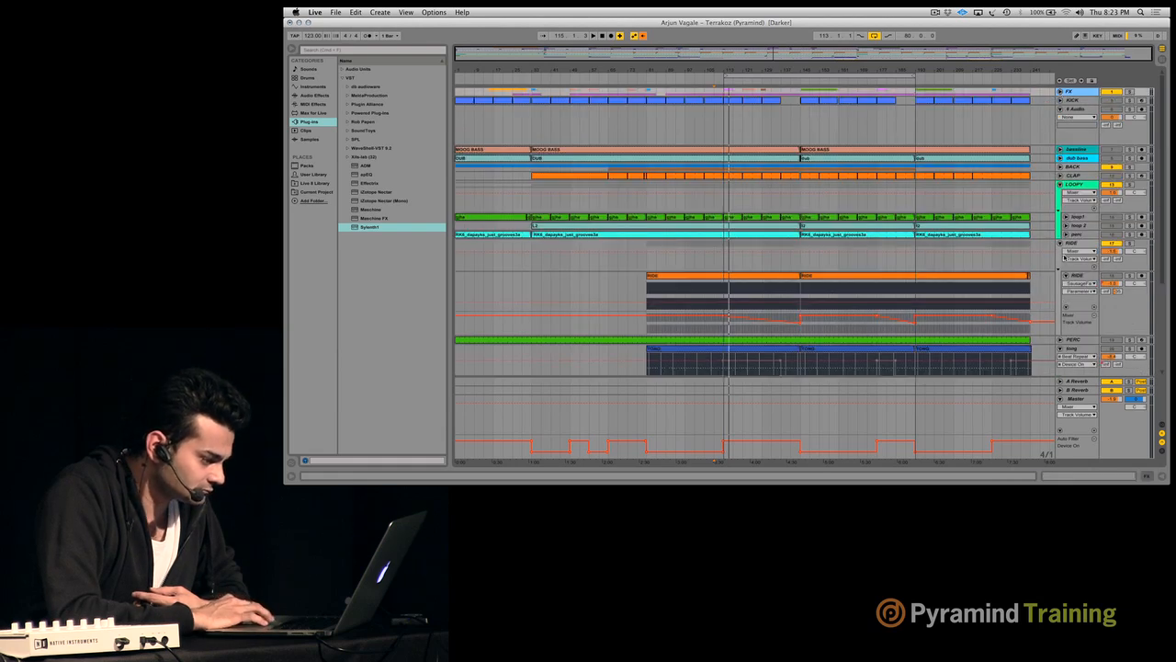
left_click(1061, 245)
left_click(1061, 261)
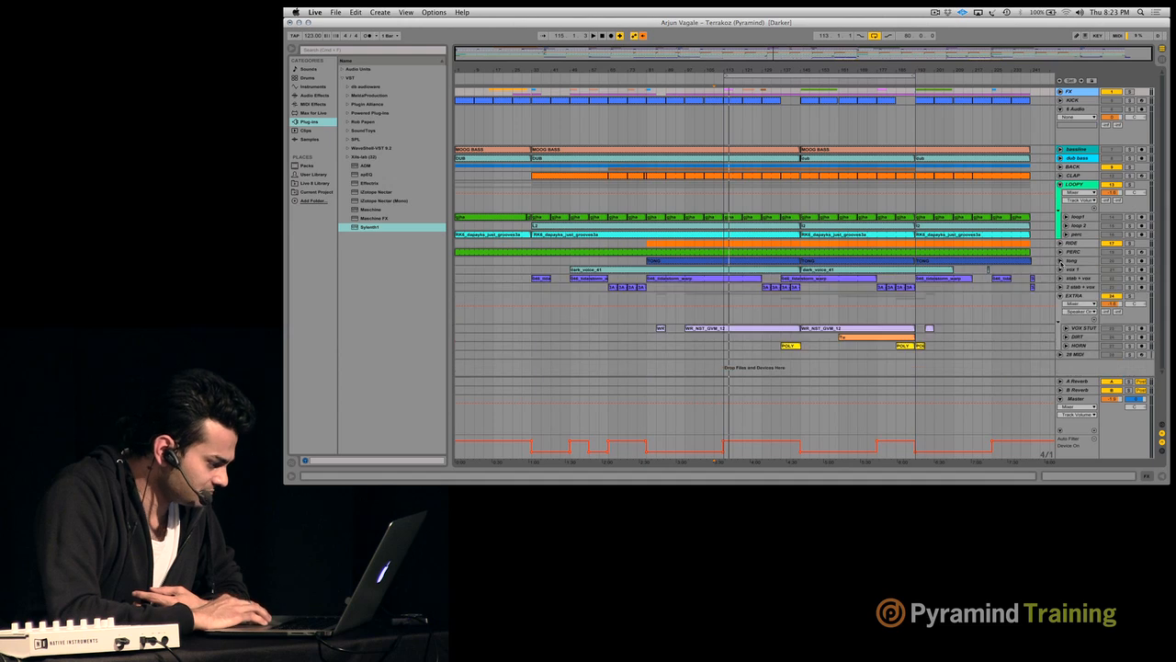
- Play the arrangement from bar 35
left_click_drag(784, 69, 811, 68)
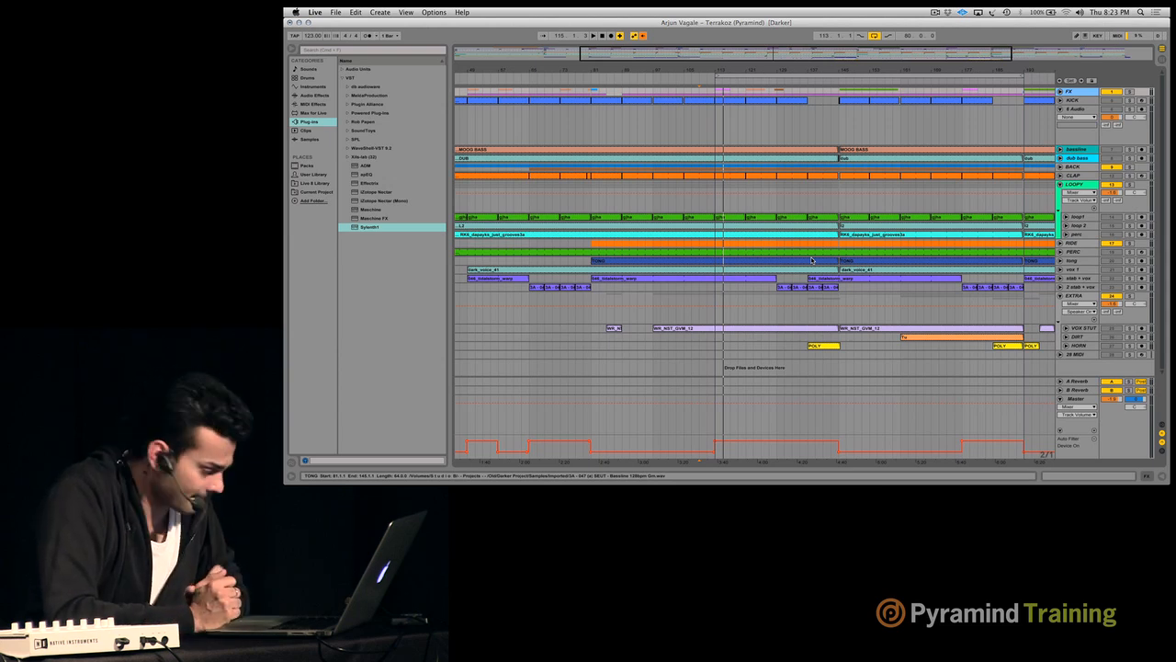
left_click_drag(852, 74, 808, 39)
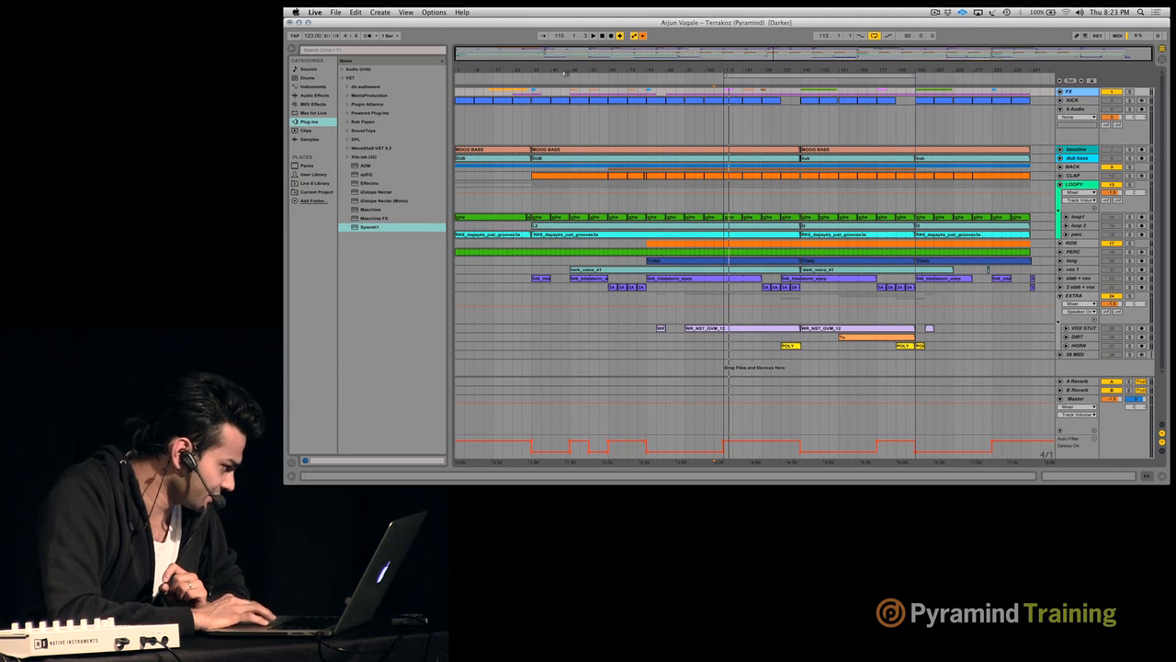
left_click_drag(569, 70, 612, 75)
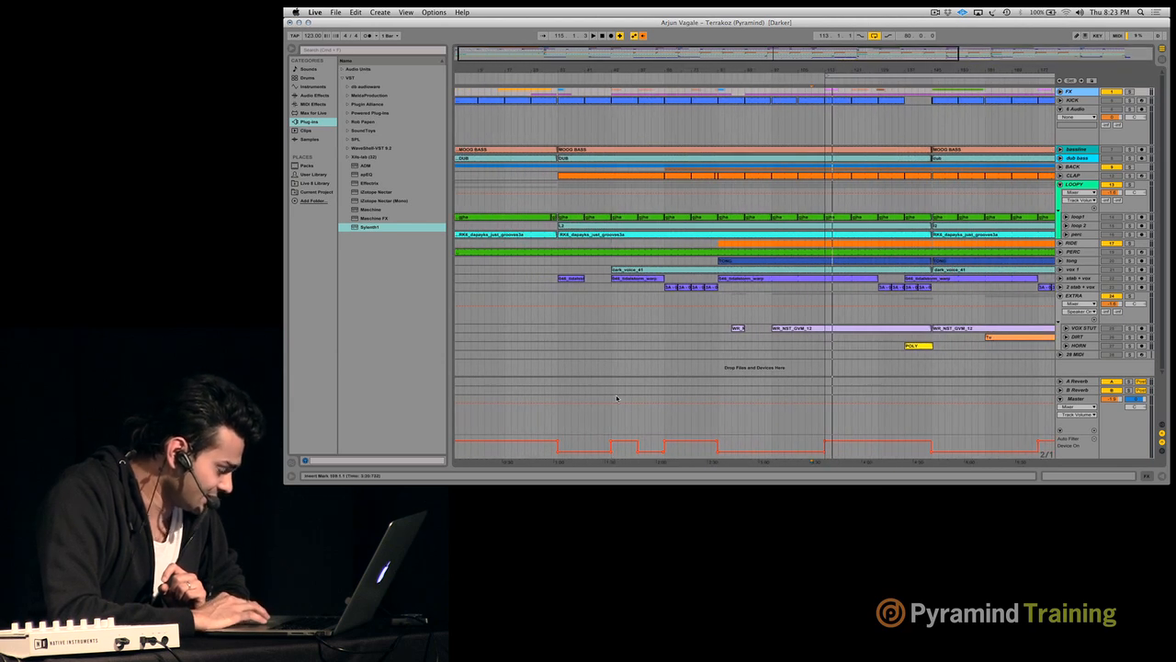
left_click(563, 318)
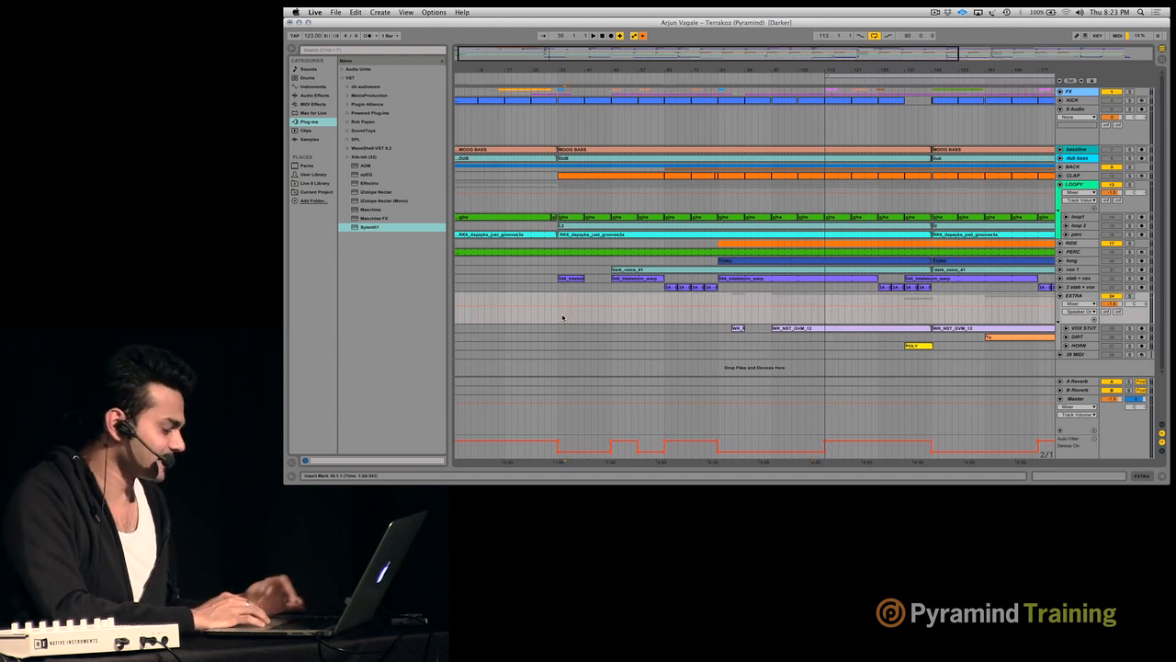
key("space")
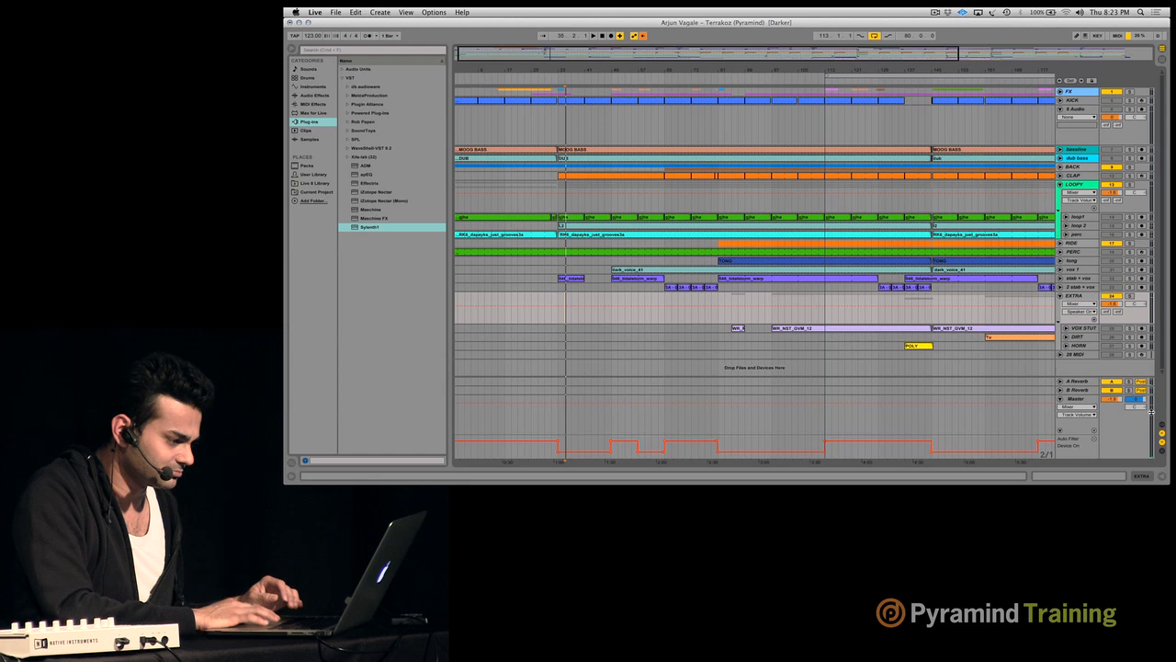
- Clear the remaining track solo in the Session View mixer so that every track sounds
key("Tab")
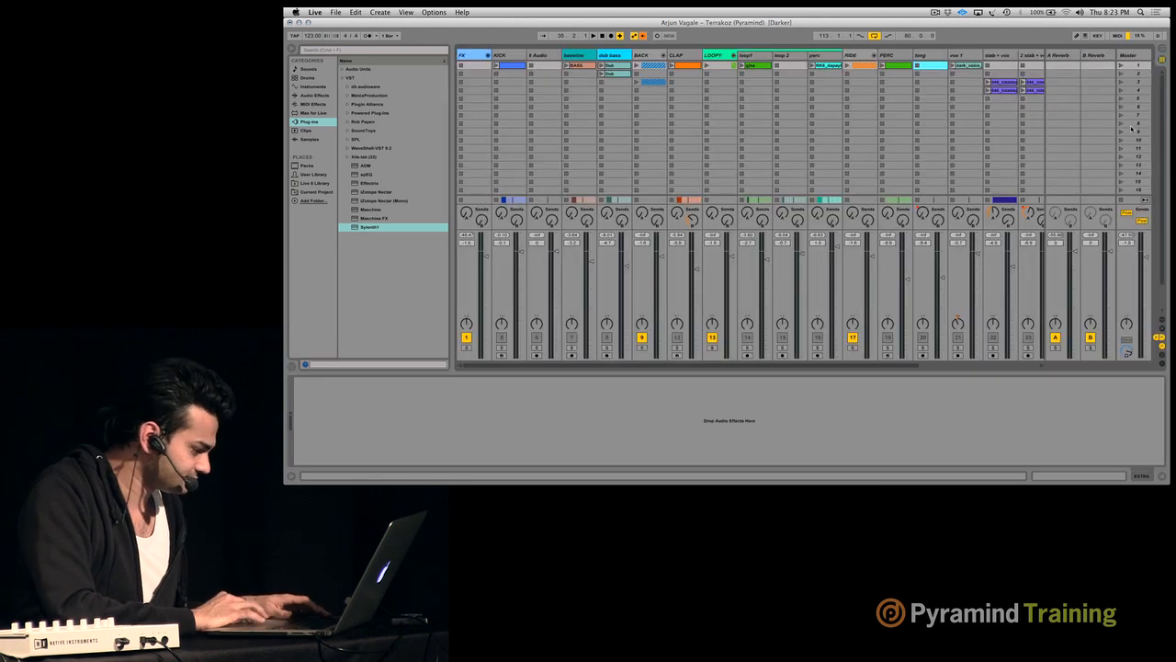
scroll(692, 358, "right", 5)
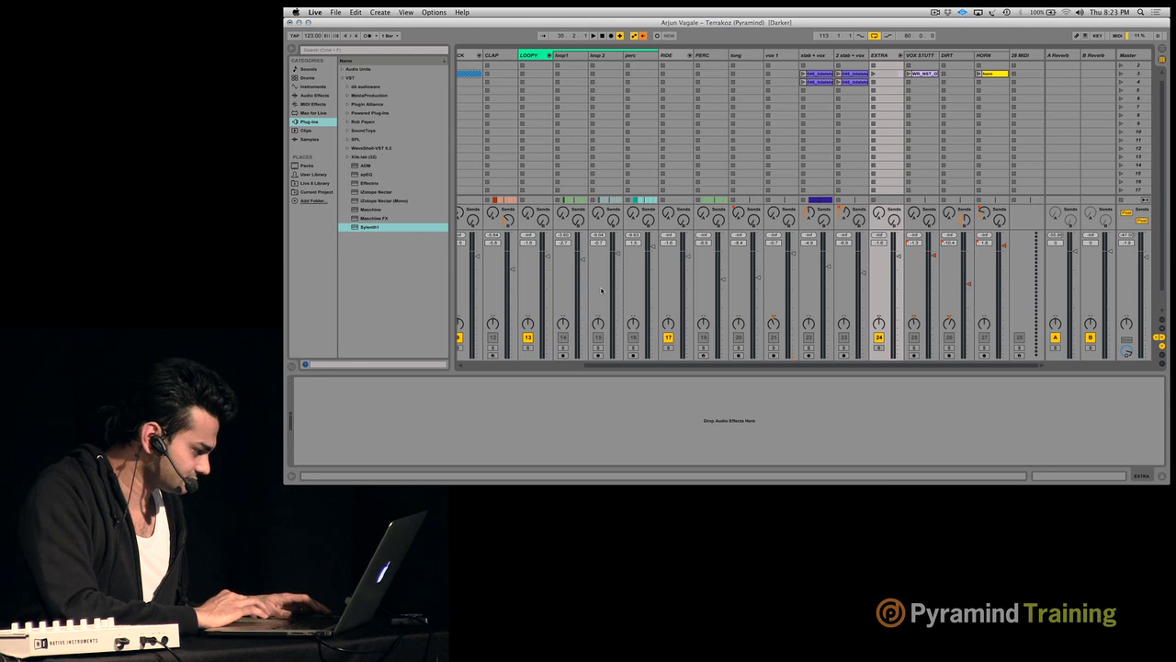
scroll(579, 293, "left", 5)
left_click(505, 346)
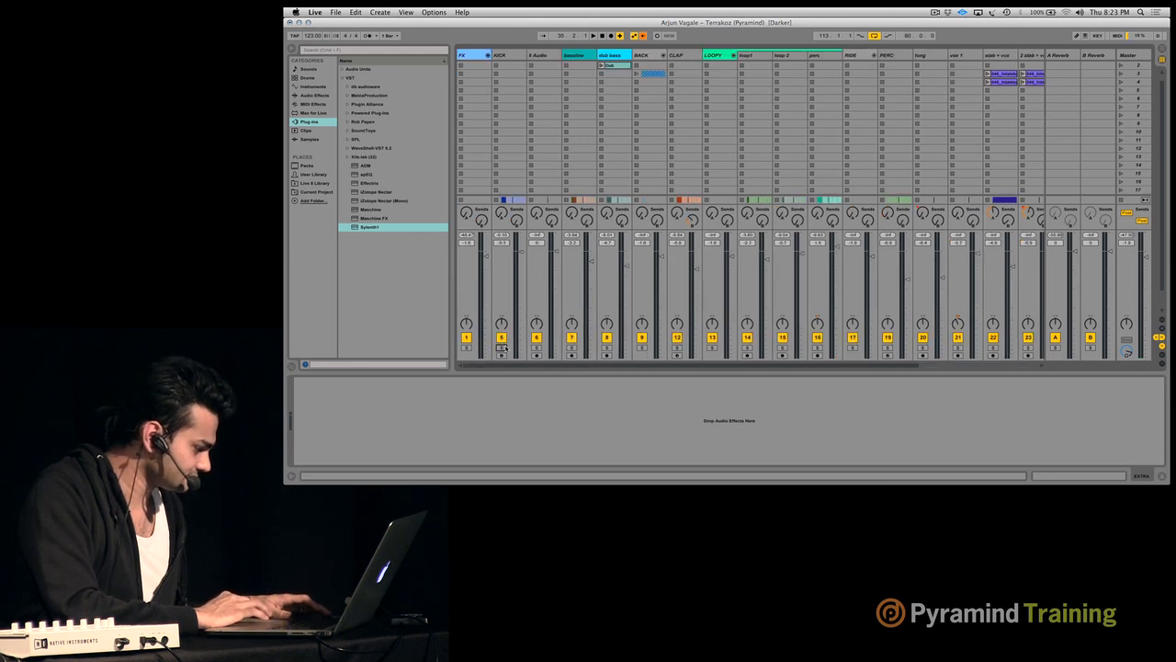
- Play the full arrangement from bar 35 at a higher system volume
key("Tab")
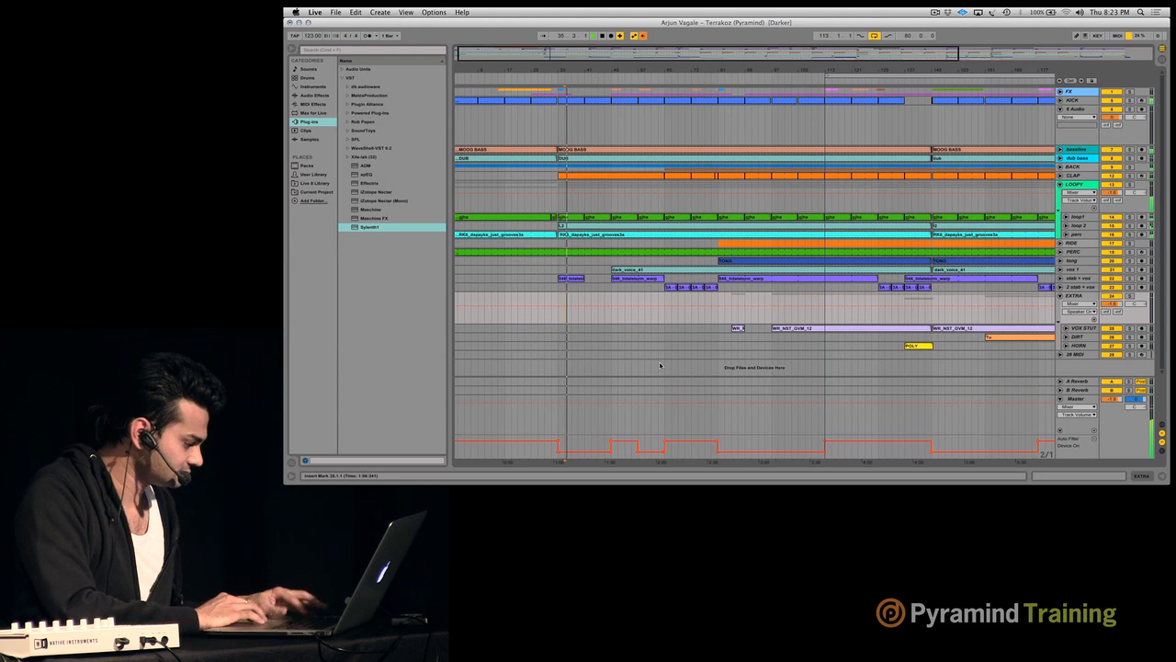
key("XF86AudioRaiseVolume")
key("XF86AudioRaiseVolume")
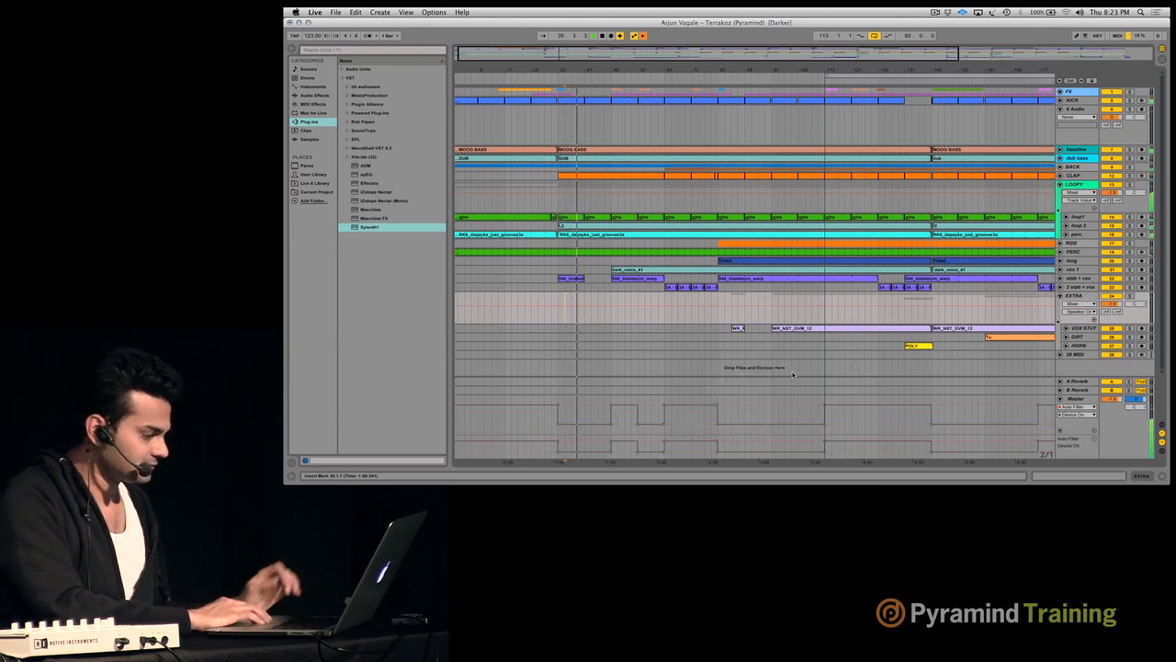
- Show the Master track's device chain and adjust its Auto Filter's high-pass cutoff frequency, comparing it with the arrangement's Device On automation
key("Tab")
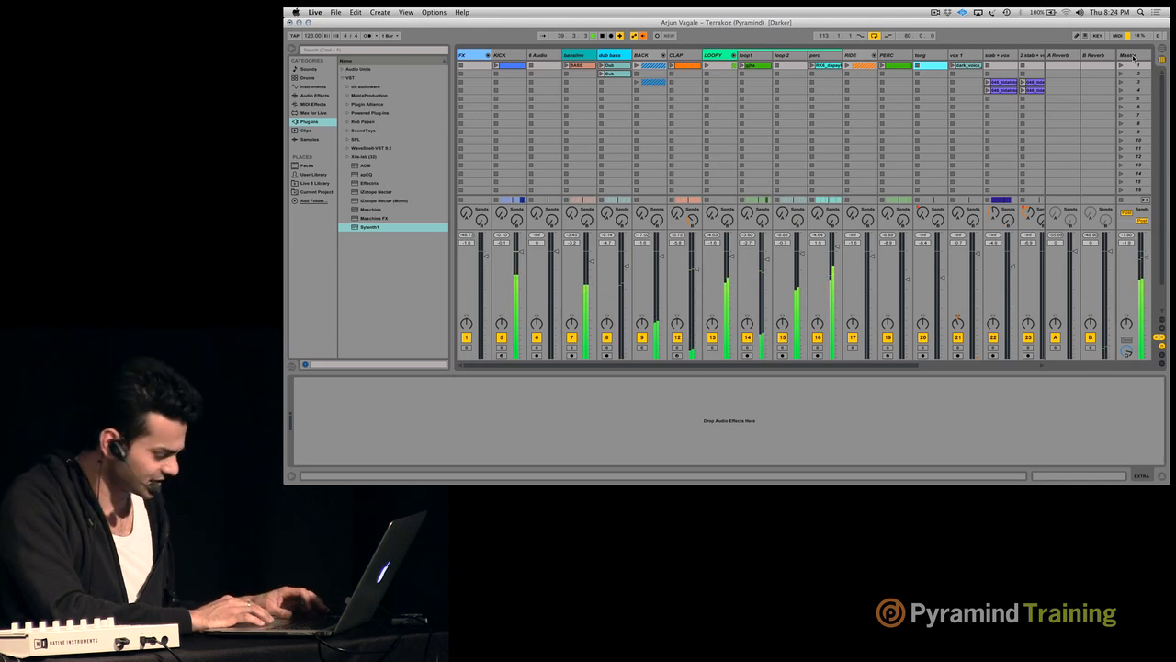
key("Tab")
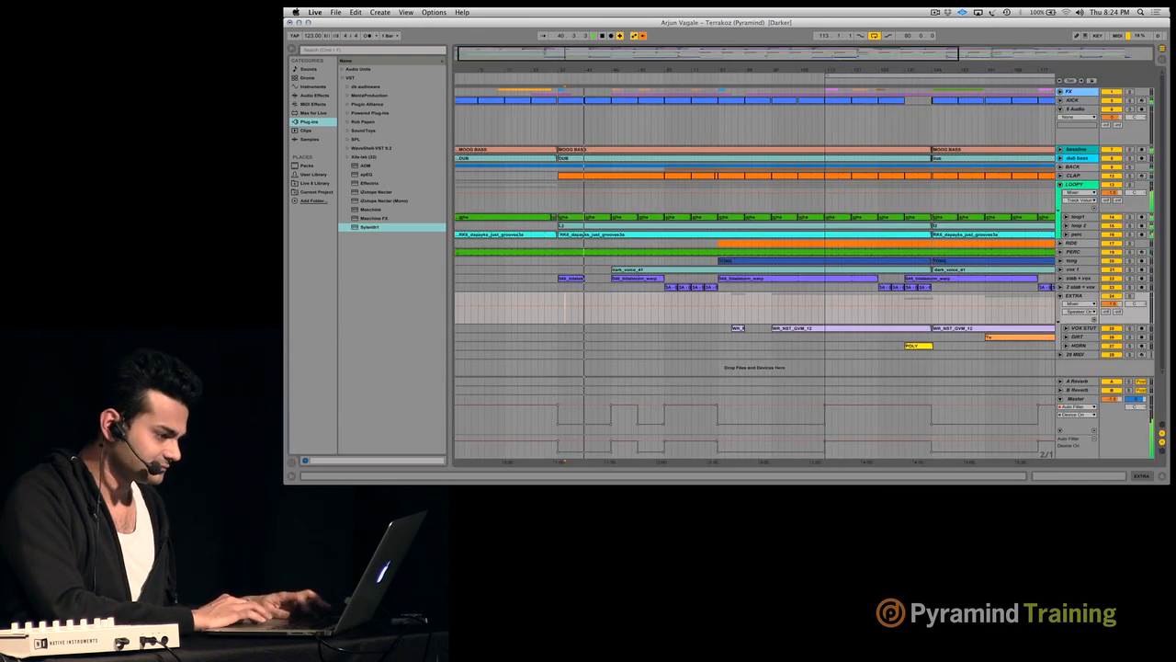
key("Tab")
left_click(1117, 57)
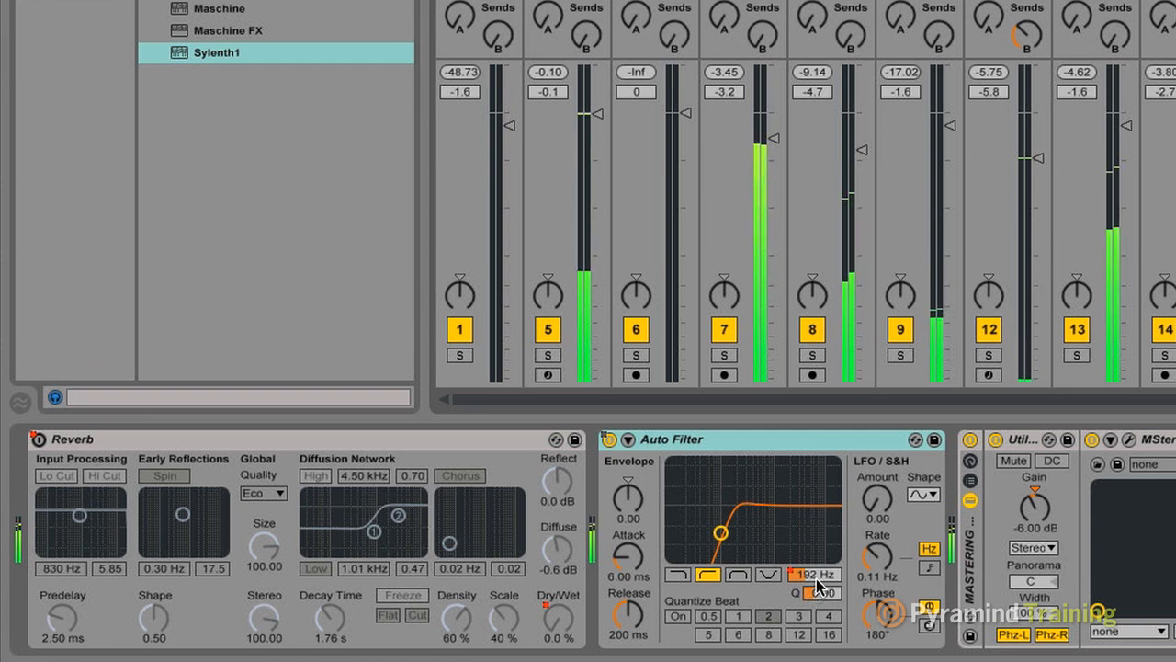
mouse_move(814, 577)
left_mouse_down()
mouse_move(814, 562)
mouse_move(818, 583)
left_mouse_up()
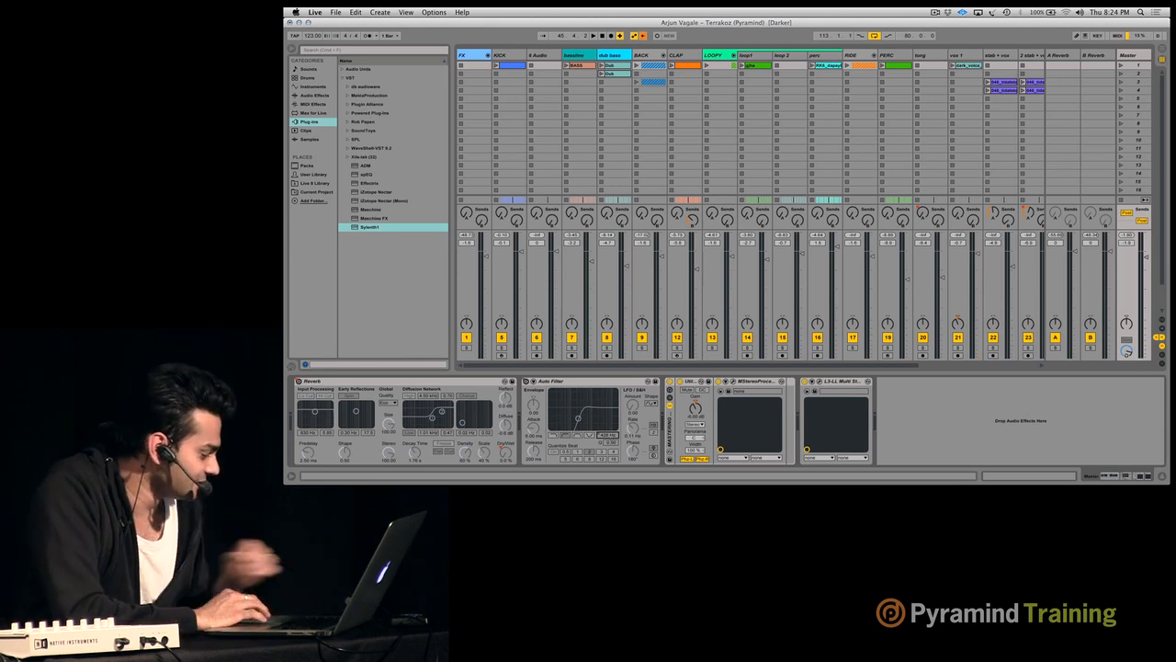
key("Tab")
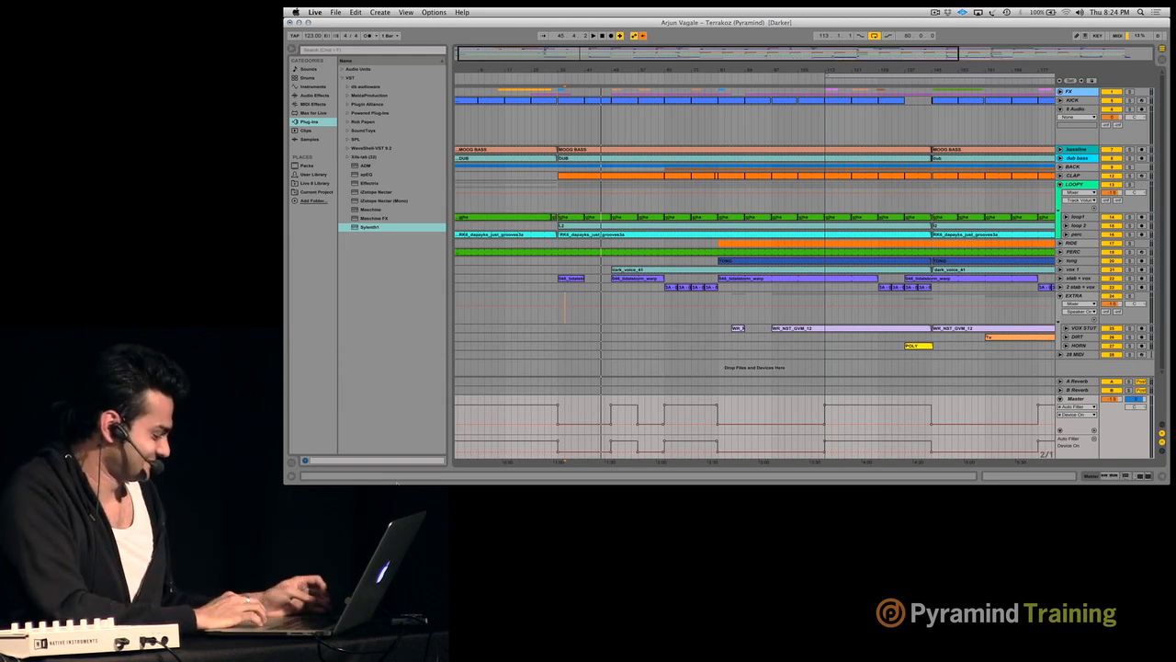
key("Tab")
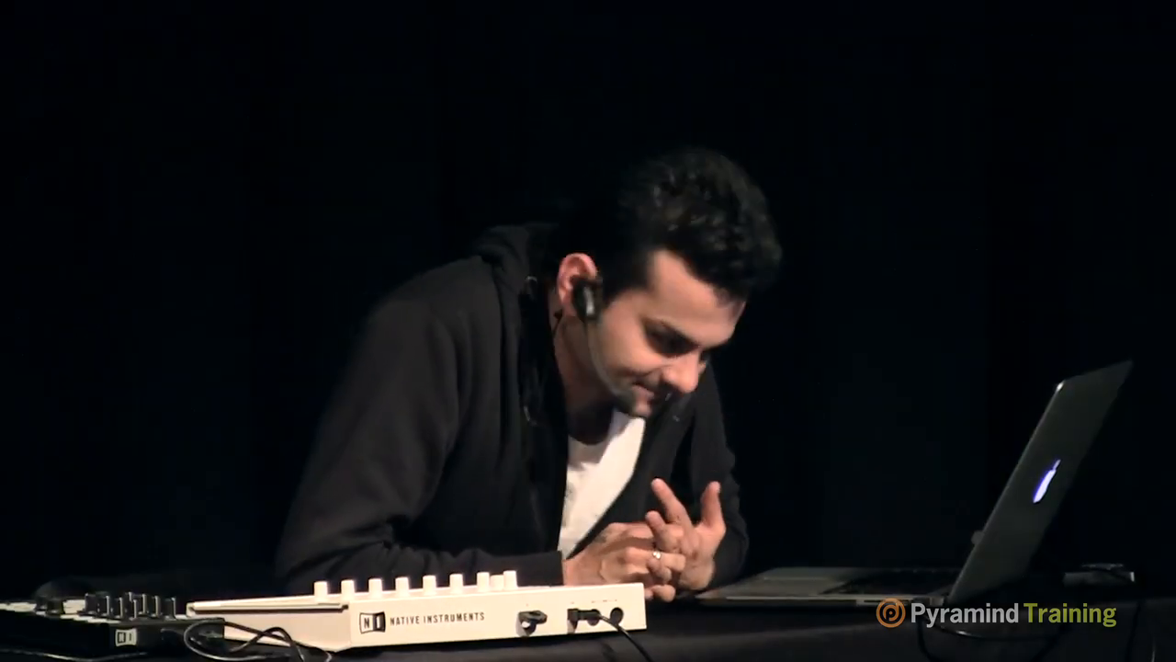